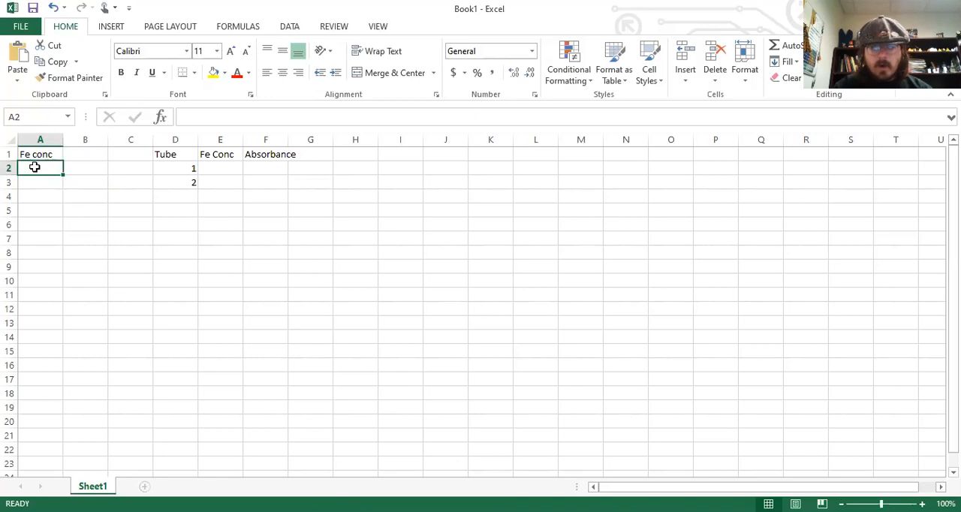
# Enter the formula =3*5/10 in cell A2 under the Fe conc heading.
pyautogui.write('=')
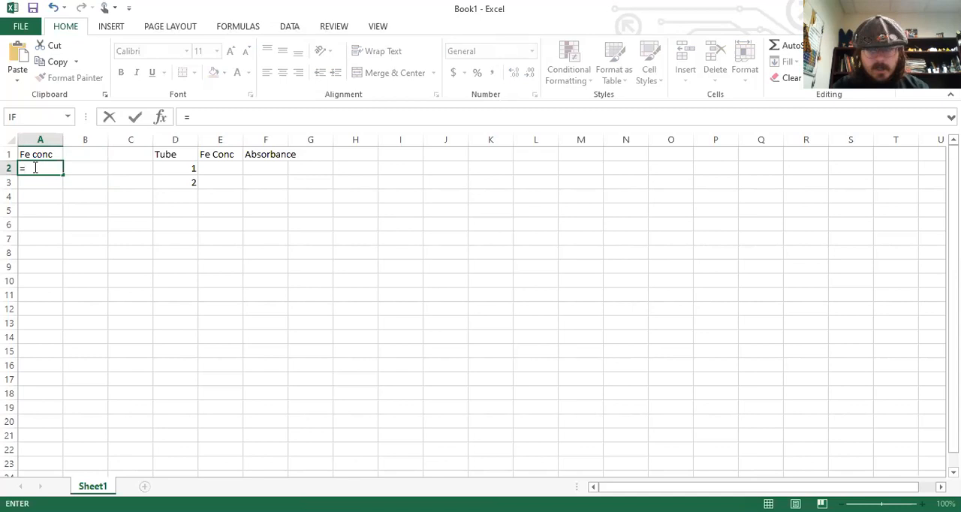
pyautogui.write('3')
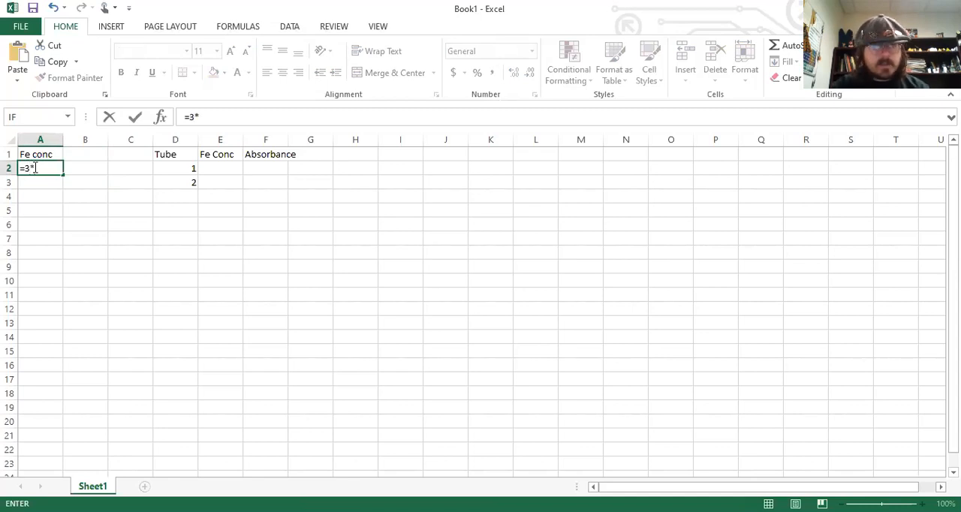
pyautogui.write('*5/')
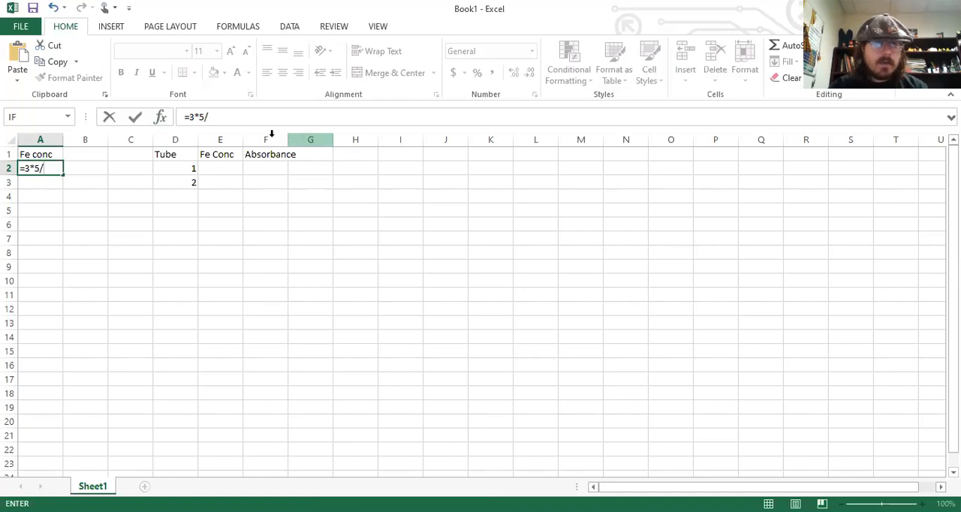
pyautogui.write('10')
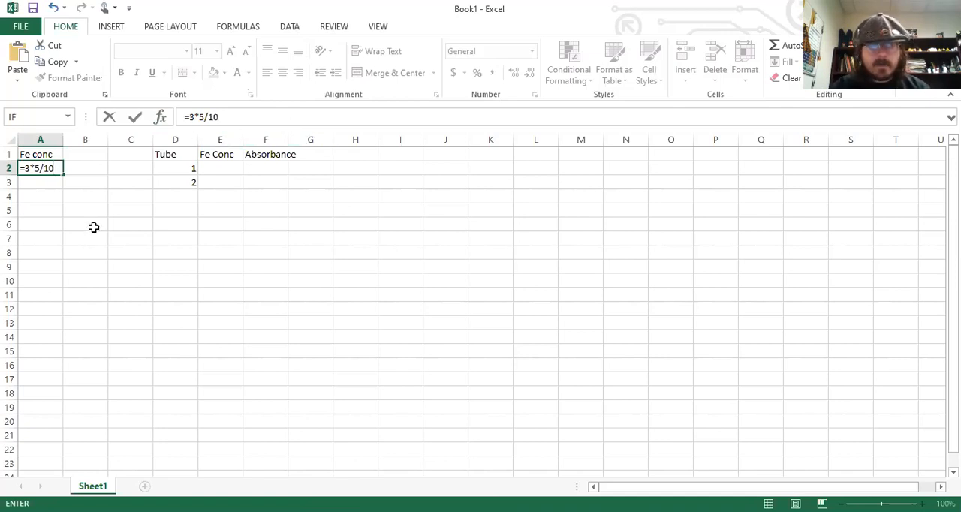
pyautogui.press('Return')
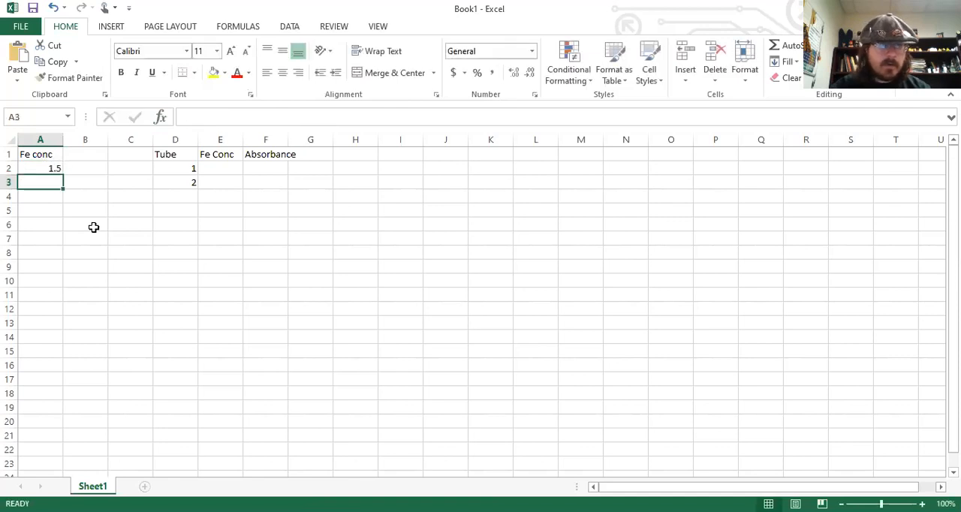
pyautogui.click(50, 169)
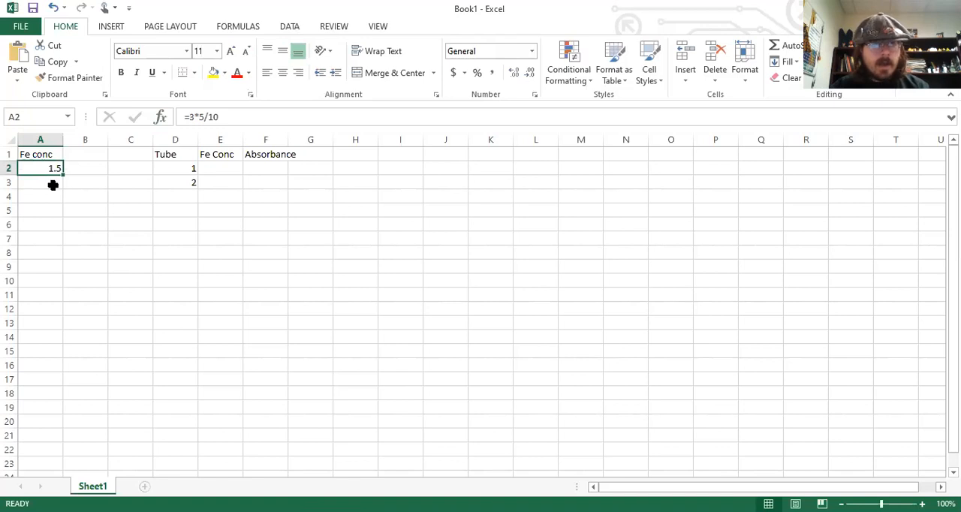
# Enter the formula =3*A2 in cell A3, referencing the cell above, and check the stored formula.
pyautogui.click(52, 185)
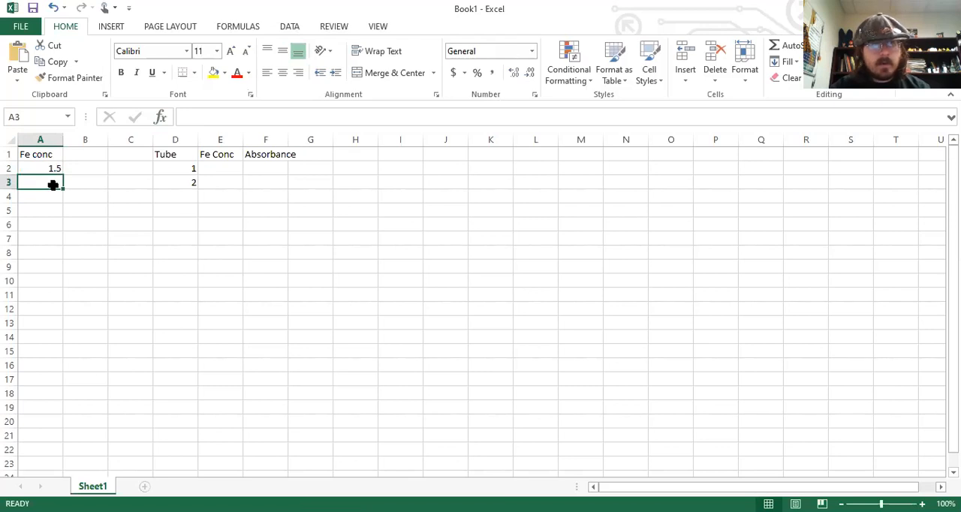
pyautogui.write('=')
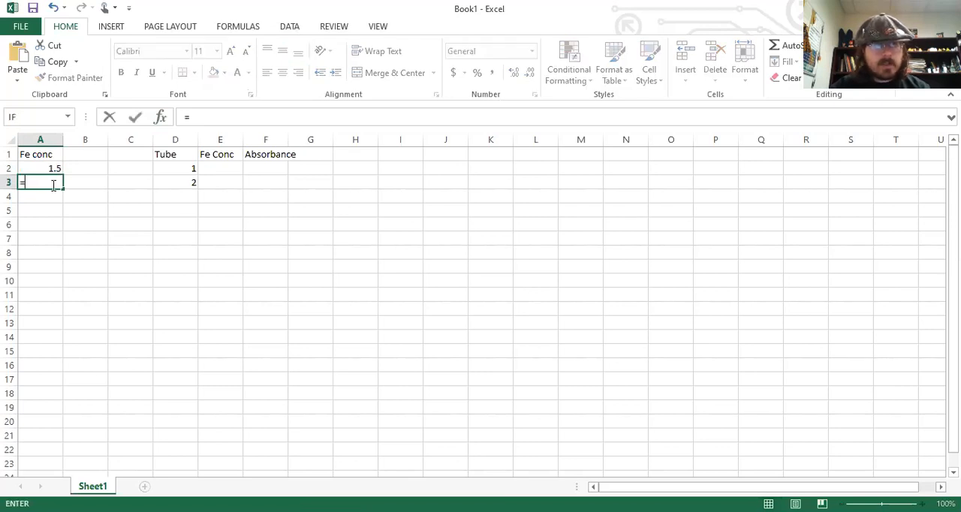
pyautogui.write('3*')
pyautogui.click(45, 169)
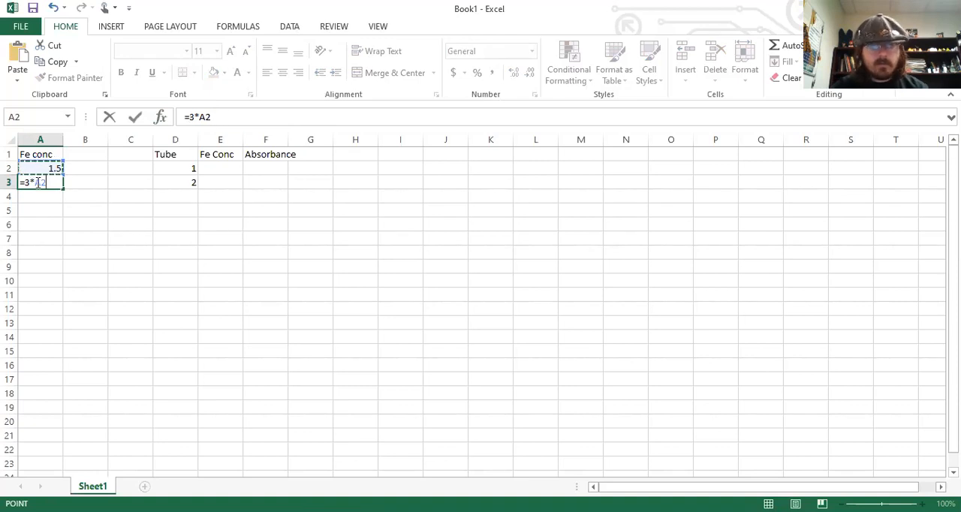
pyautogui.press('Return')
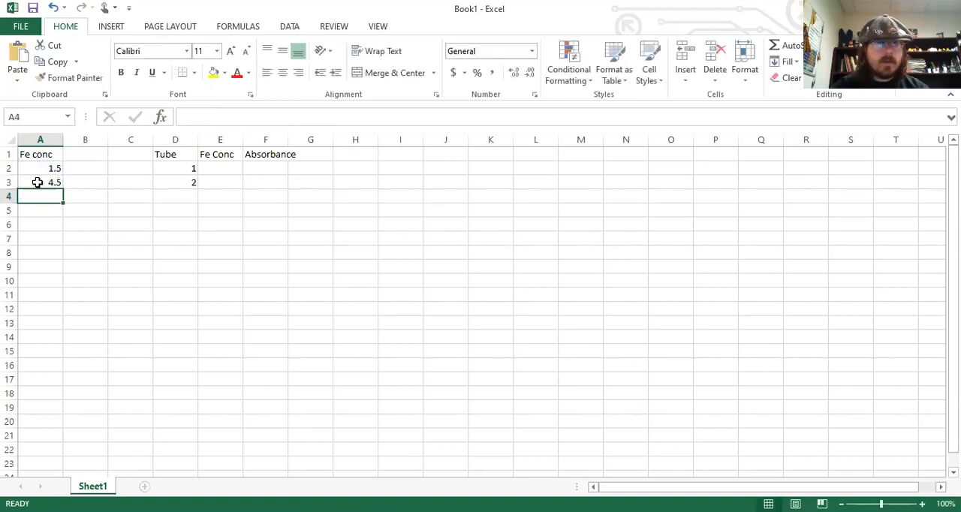
pyautogui.click(54, 183)
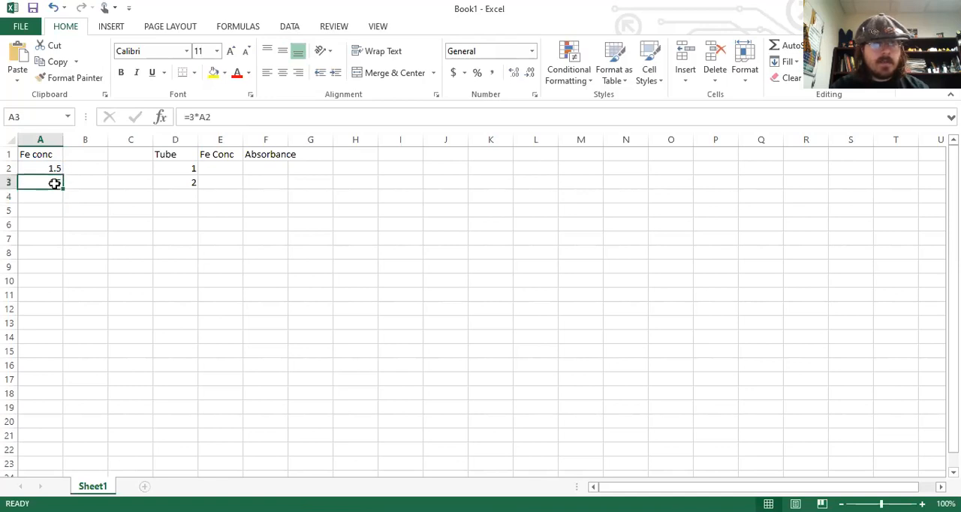
pyautogui.click(73, 181)
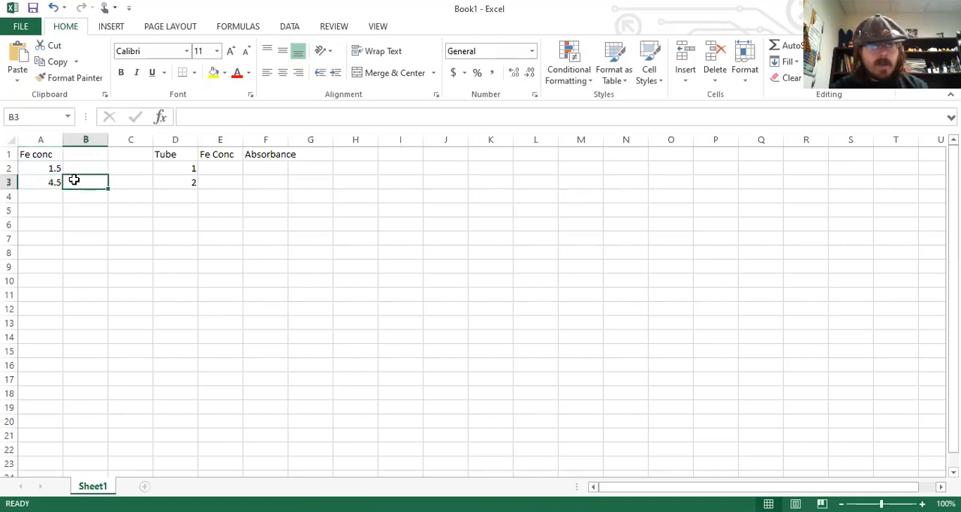
pyautogui.click(45, 186)
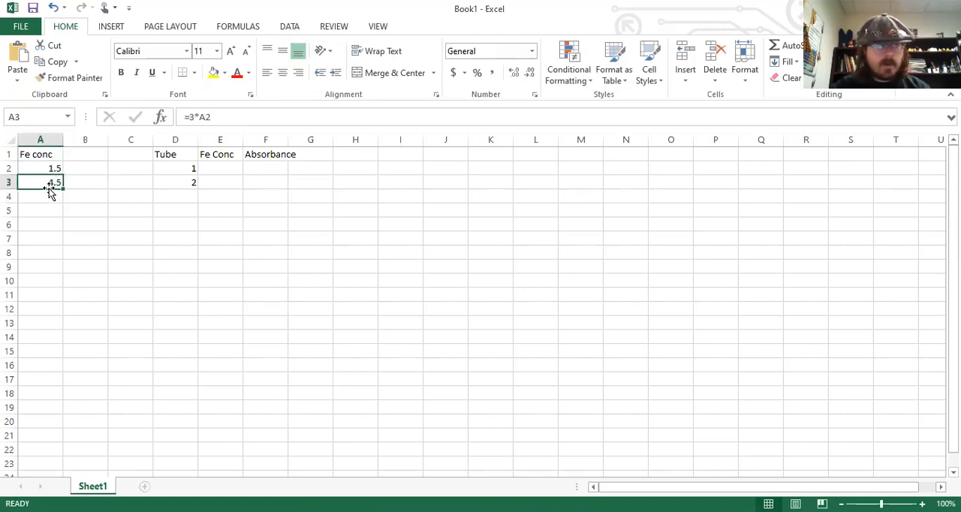
# Enter the formula =A3^2 in cell A4 to square the value in A3.
pyautogui.click(50, 198)
pyautogui.write('=')
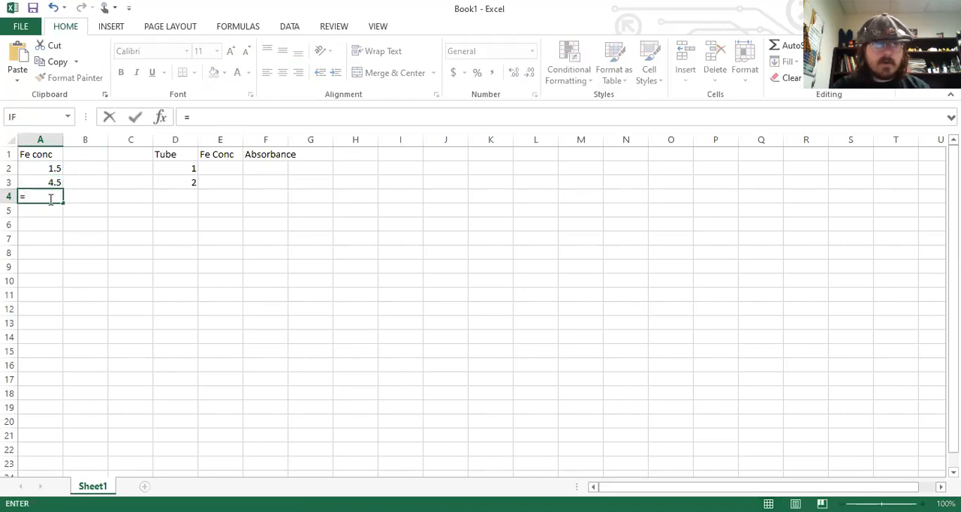
pyautogui.click(57, 184)
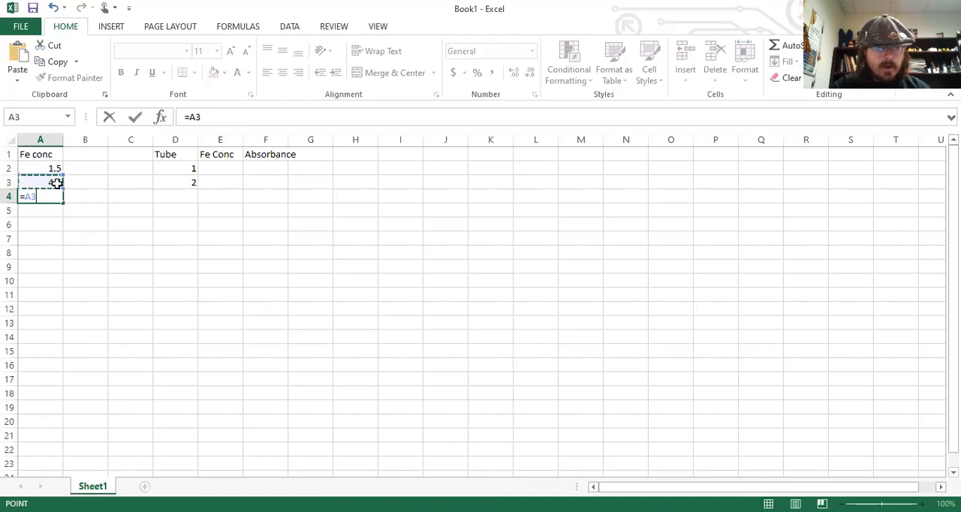
pyautogui.write('^')
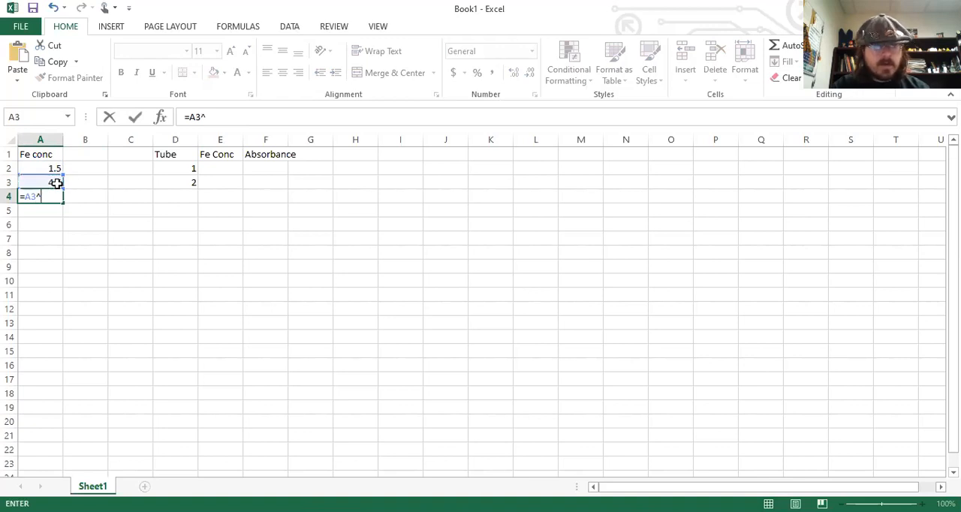
pyautogui.write('2')
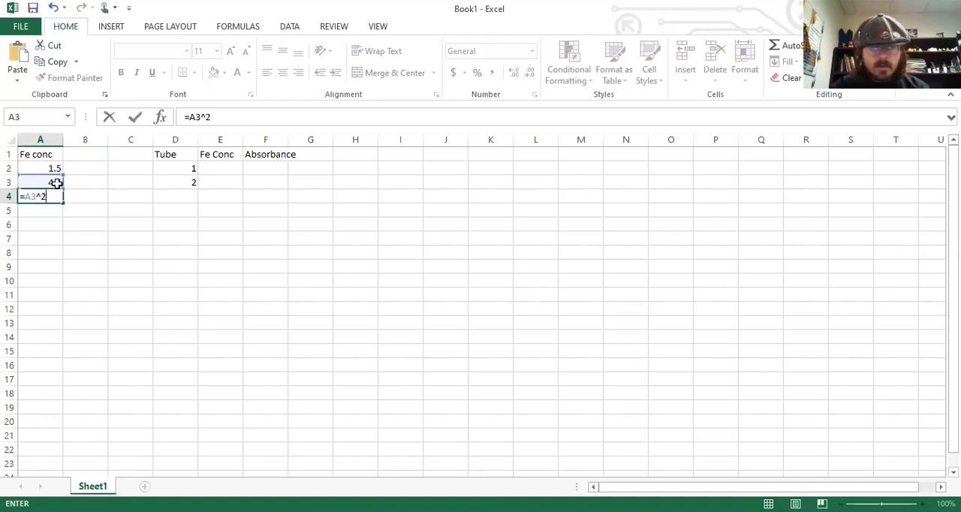
pyautogui.press('Return')
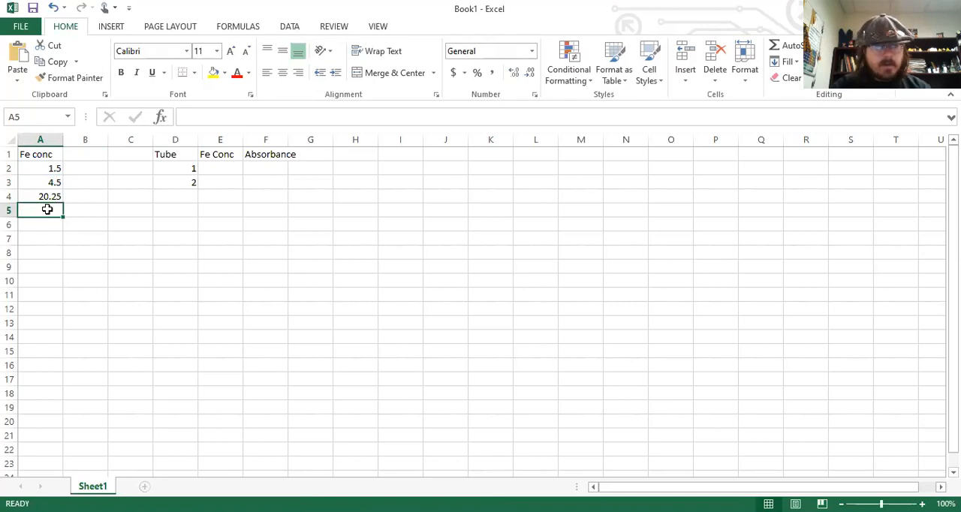
# Enter the formula =sqrt(A4) in cell A5 to take the square root of A4.
pyautogui.write('=s')
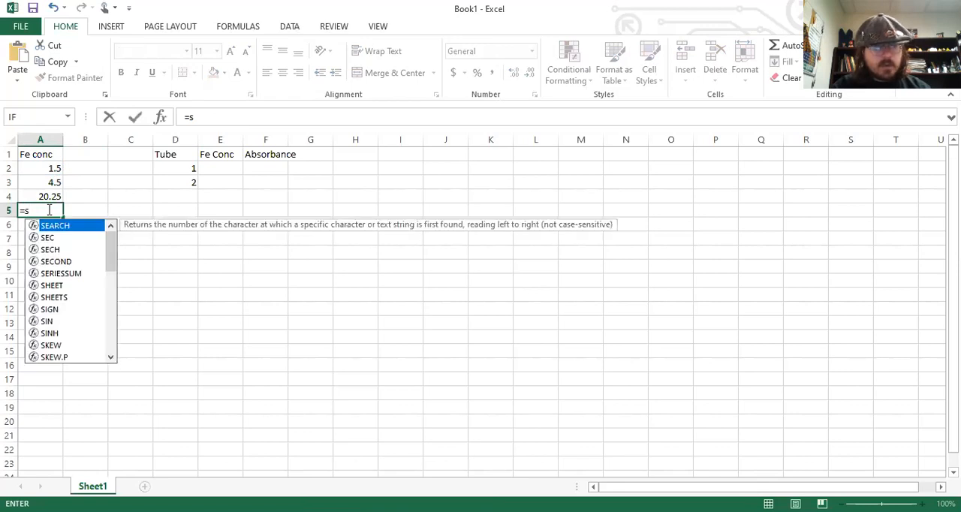
pyautogui.write('qrt')
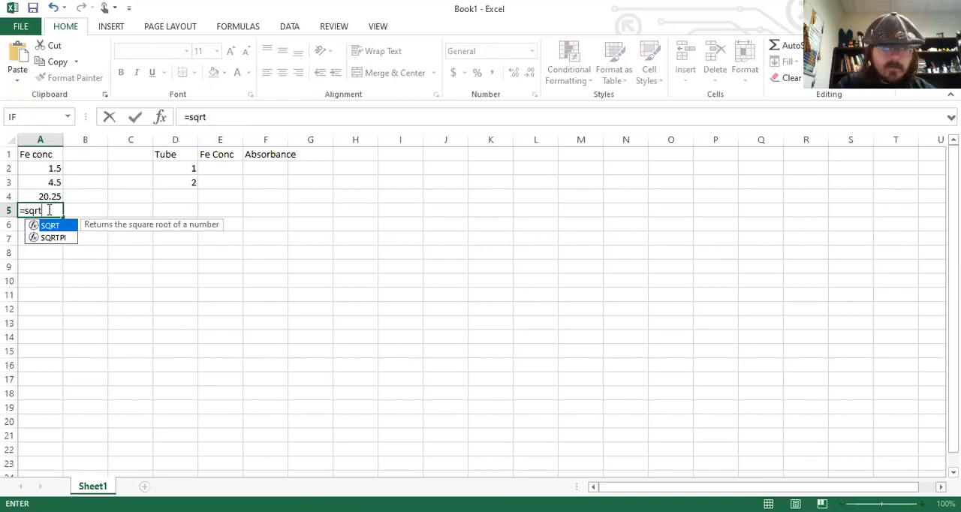
pyautogui.write('(')
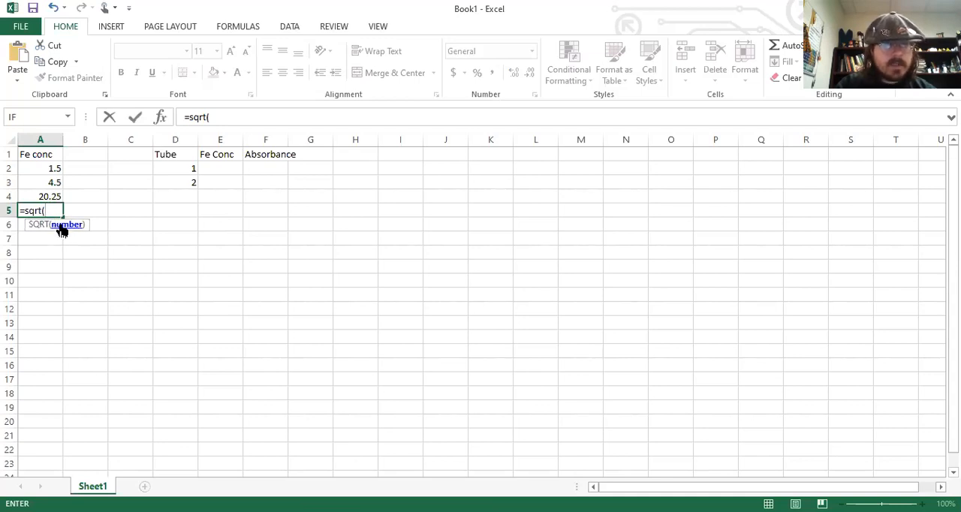
pyautogui.click(50, 197)
pyautogui.write(')')
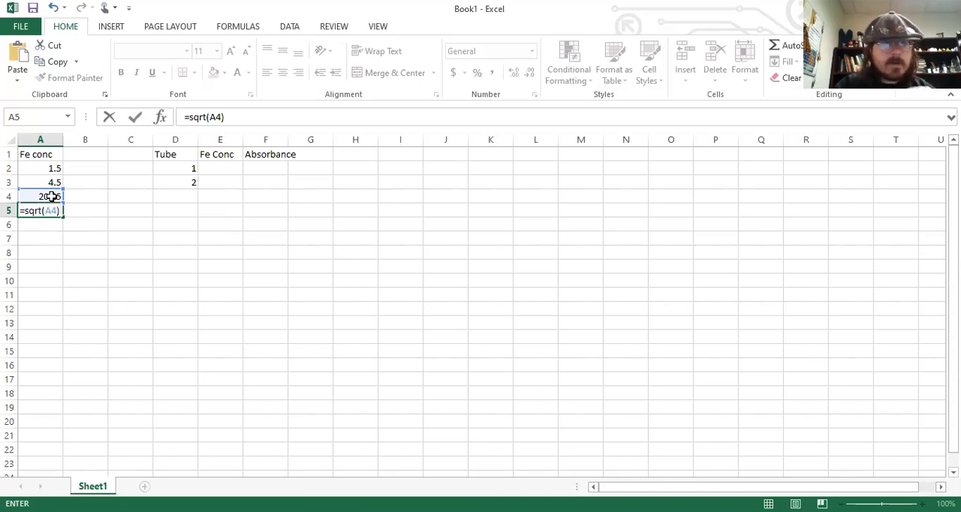
pyautogui.press('Return')
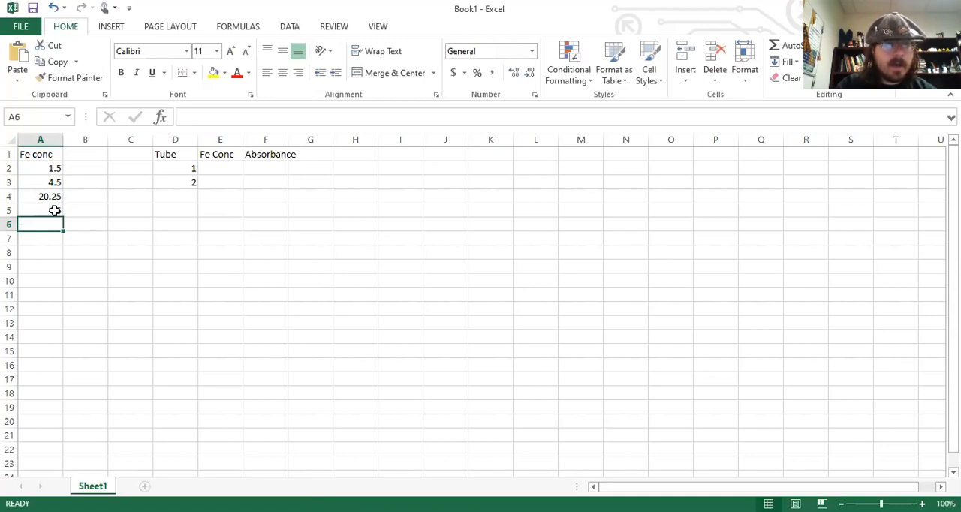
# Enter the formula =A4^(1/2) in cell B4 as a fractional-exponent square root of A4.
pyautogui.click(86, 198)
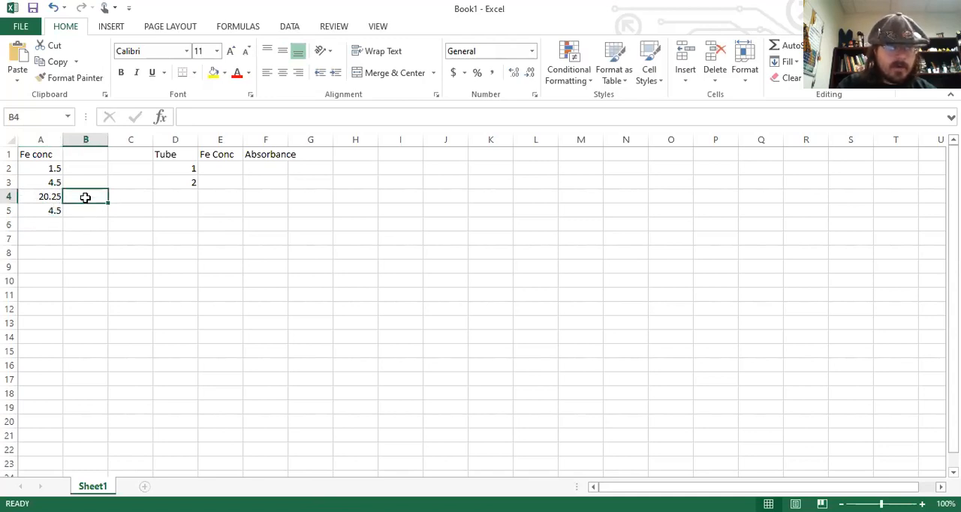
pyautogui.write('=')
pyautogui.click(50, 198)
pyautogui.write('^(1/2)')
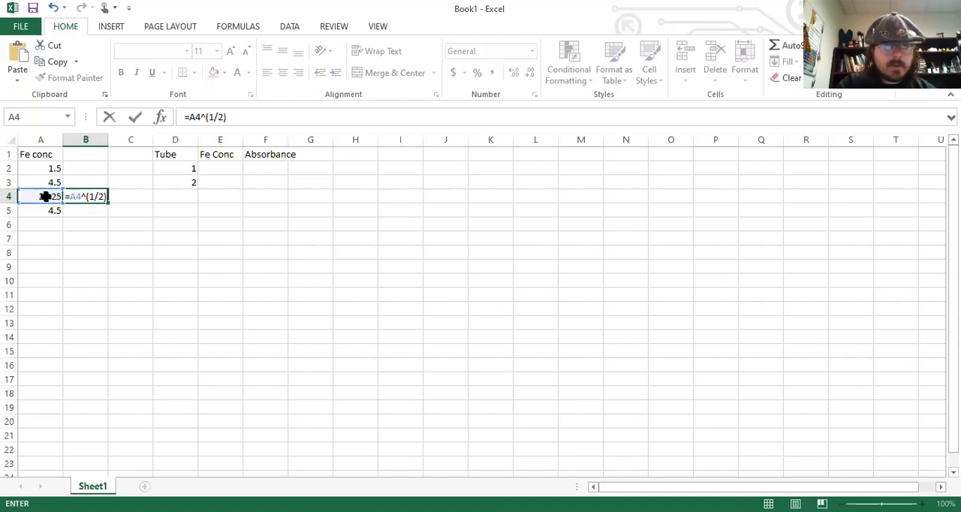
pyautogui.press('Return')
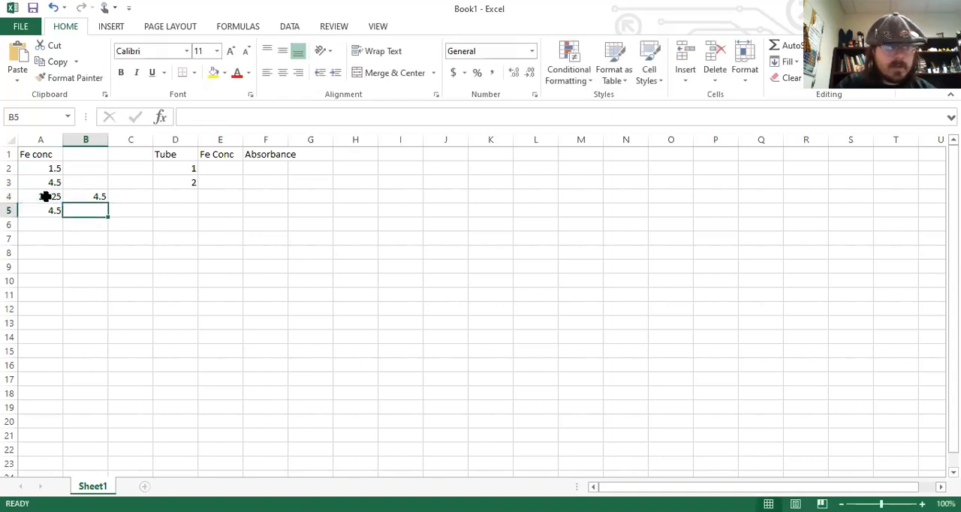
# Clear the practice formulas from cell B4 and cells A2 through A5, keeping the Fe conc heading.
pyautogui.press('Down')
pyautogui.press('Down')
pyautogui.press('Up')
pyautogui.press('Up')
pyautogui.press('Up')
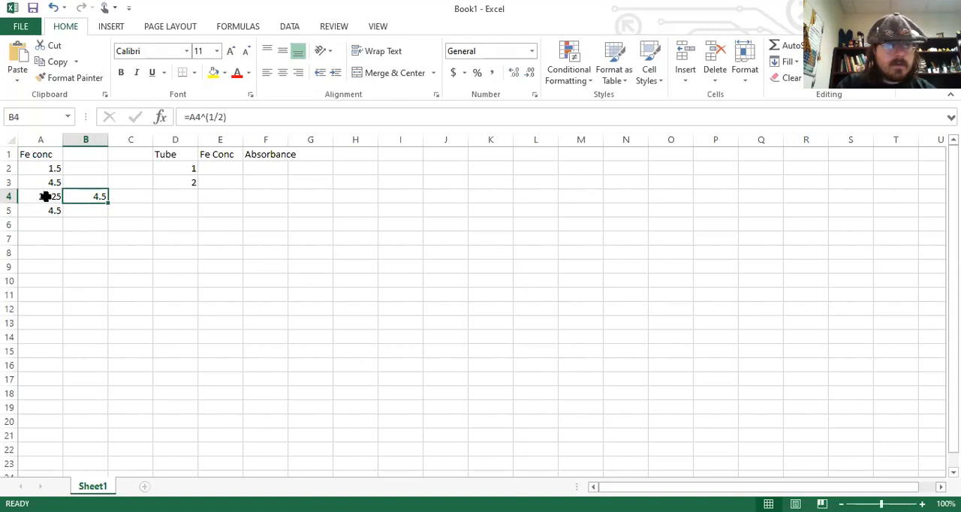
pyautogui.press('BackSpace')
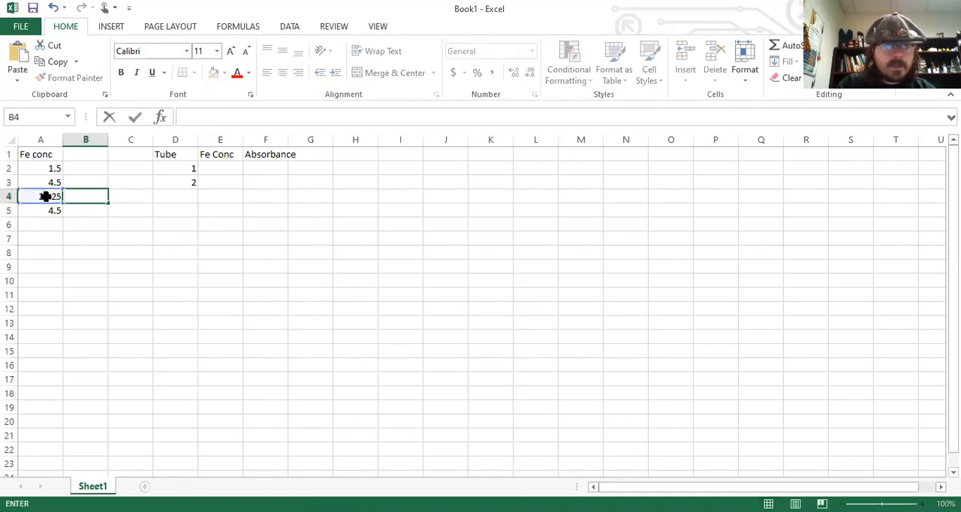
pyautogui.press('Left')
pyautogui.press('BackSpace')
pyautogui.press('Down')
pyautogui.press('BackSpace')
pyautogui.press('Up')
pyautogui.press('Up')
pyautogui.press('BackSpace')
pyautogui.press('Up')
pyautogui.press('BackSpace')
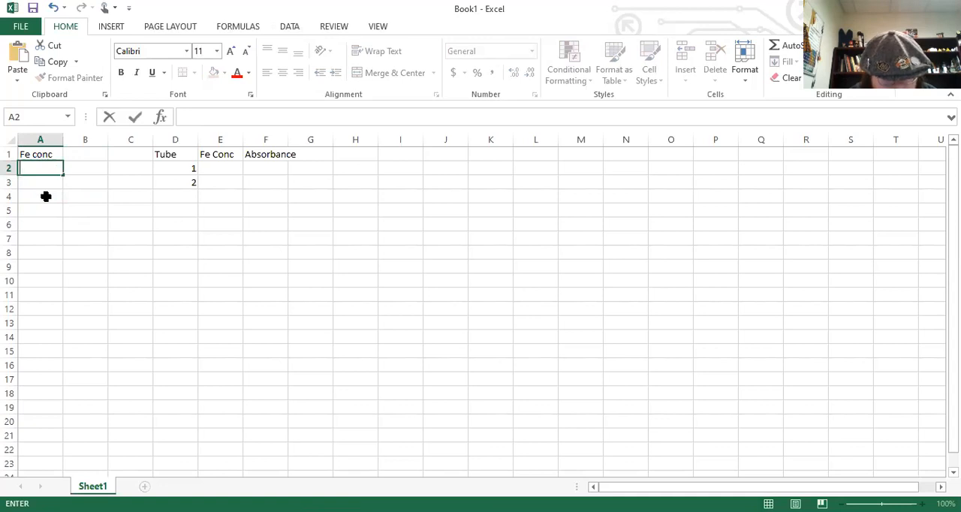
# Enter the iron concentration 3.50E-03 in scientific notation in cell A2 and check the stored value.
pyautogui.write('3.5')
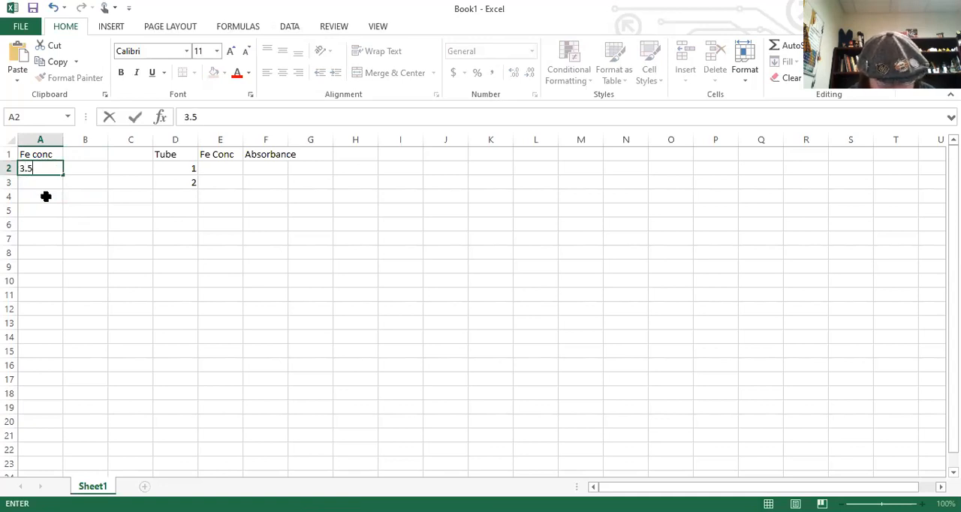
pyautogui.write('0E-')
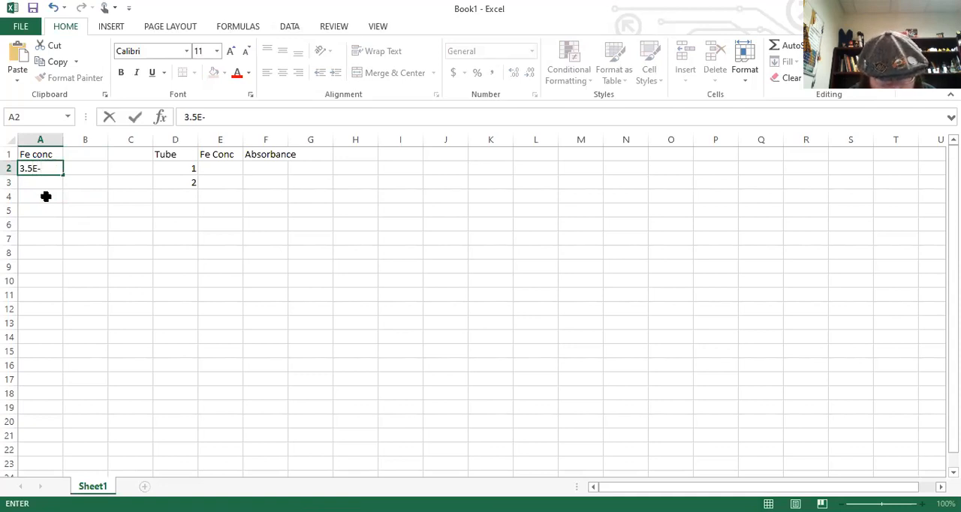
pyautogui.write('03')
pyautogui.press('Return')
pyautogui.click(45, 166)
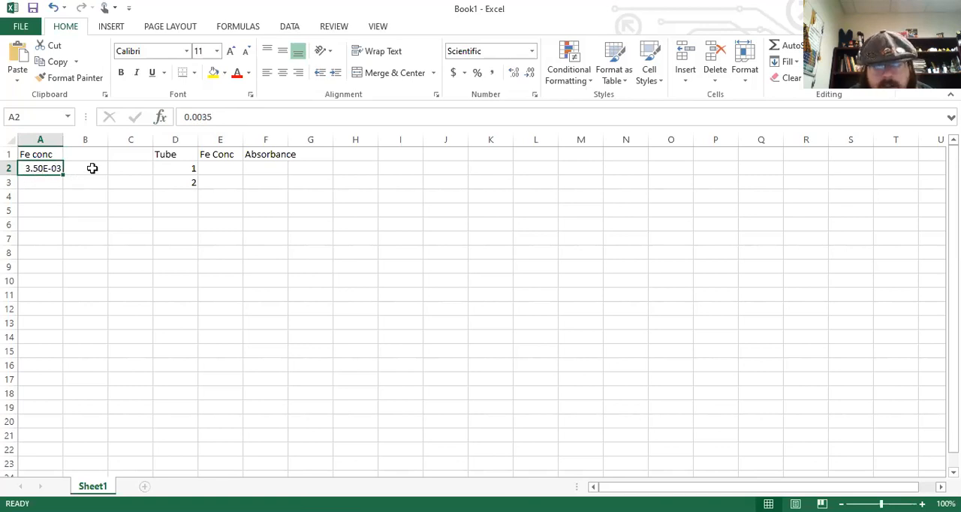
# Extend the tube number series from D2:D3 down through D6 to number tubes 1 to 5.
pyautogui.click(177, 166)
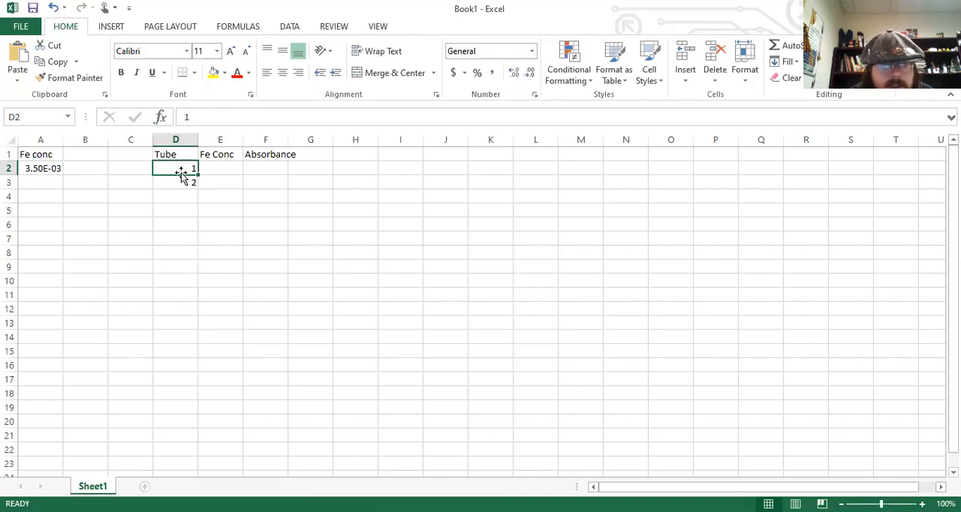
pyautogui.click(184, 180)
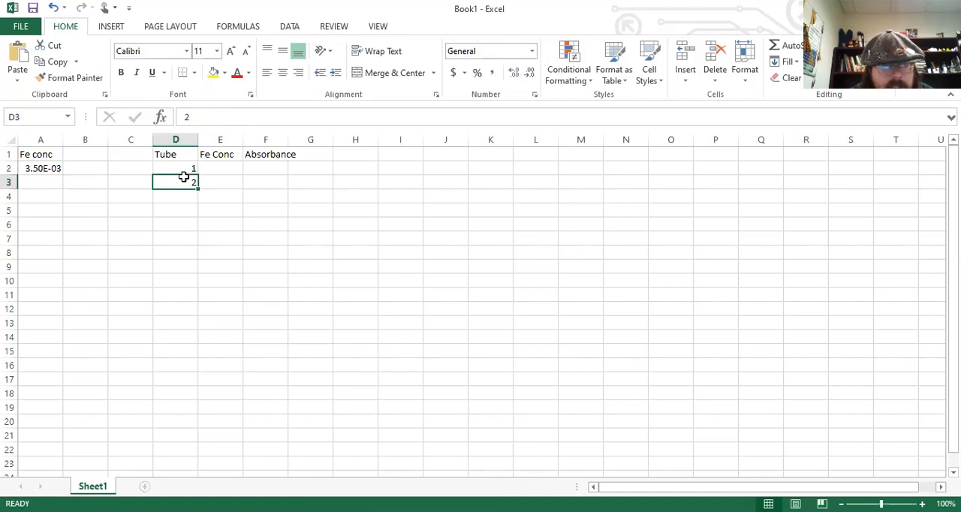
pyautogui.click(184, 171)
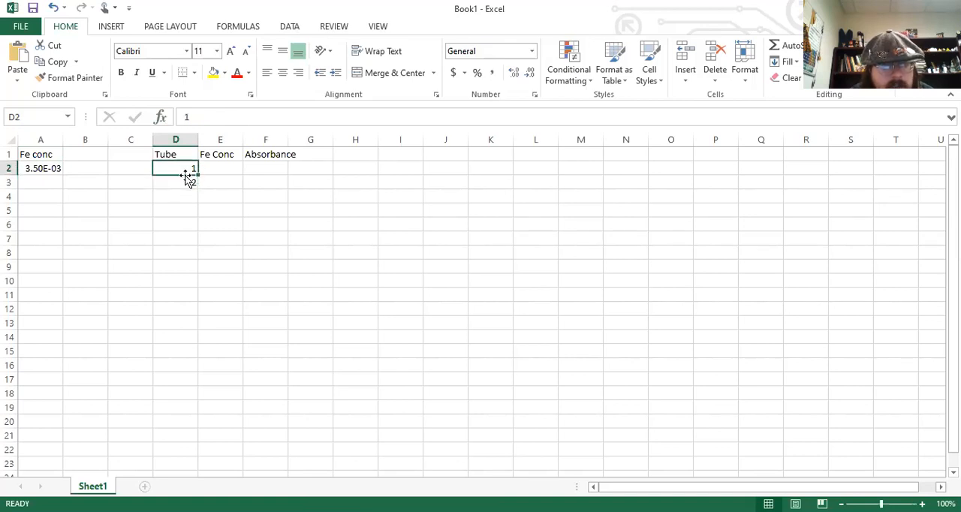
pyautogui.click(184, 181)
pyautogui.moveTo(187, 169); pyautogui.dragTo(186, 179)
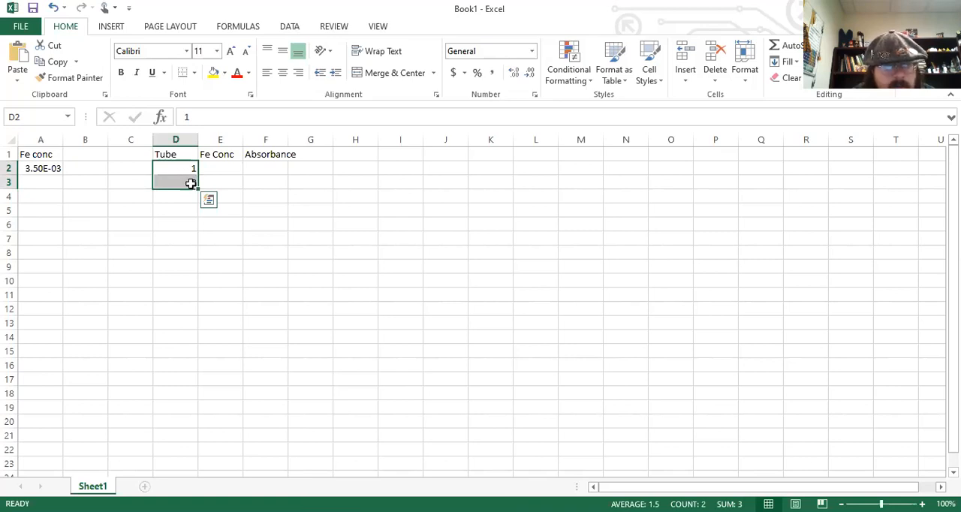
pyautogui.moveTo(198, 189); pyautogui.dragTo(196, 230)
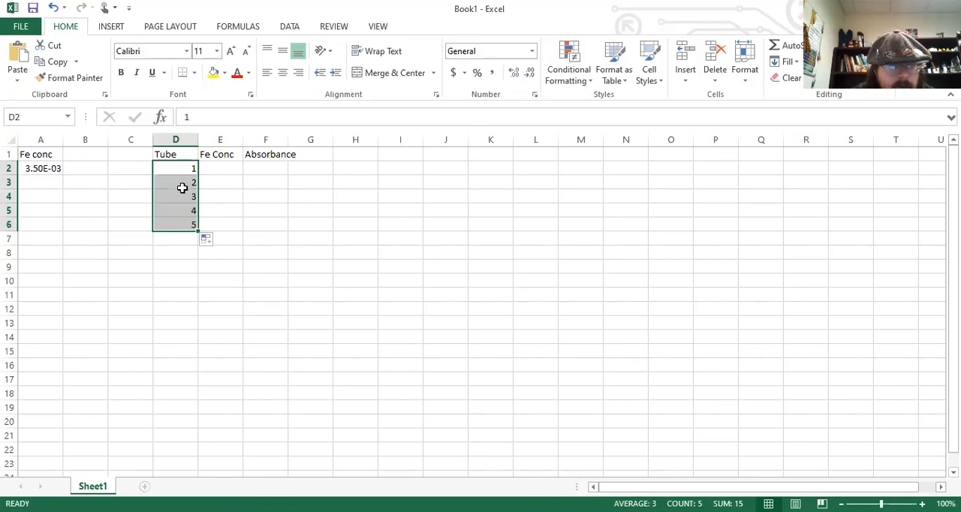
# Enter the formula =A2*D2/10 in cell E2 to calculate the iron concentration for tube 1.
pyautogui.click(223, 172)
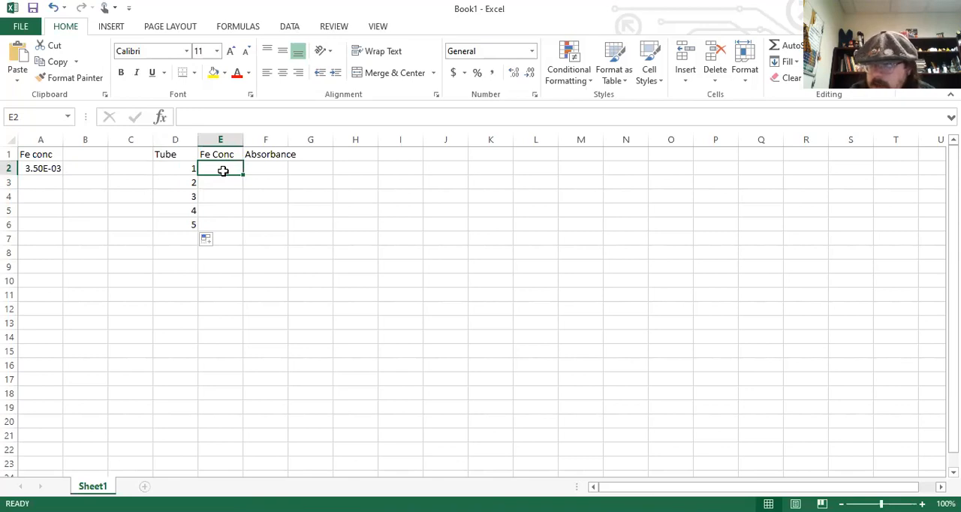
pyautogui.write('=')
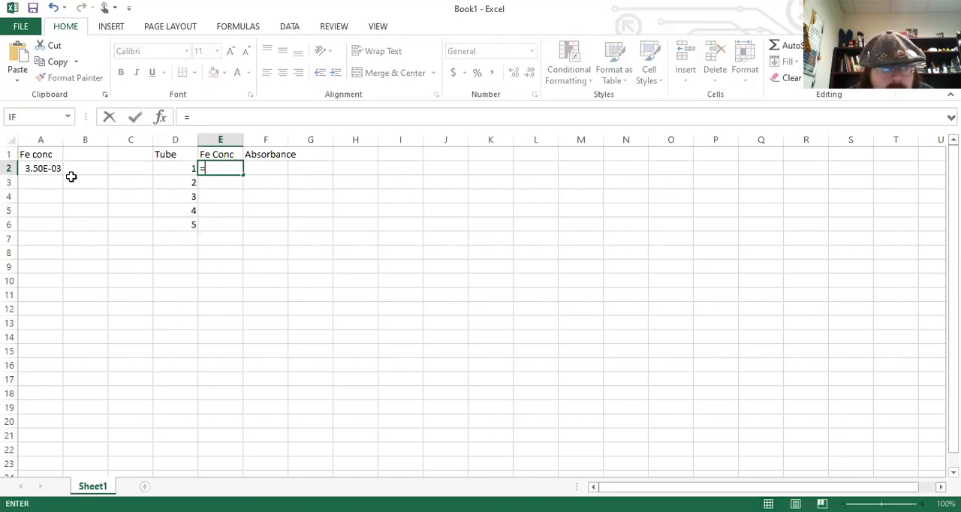
pyautogui.click(33, 169)
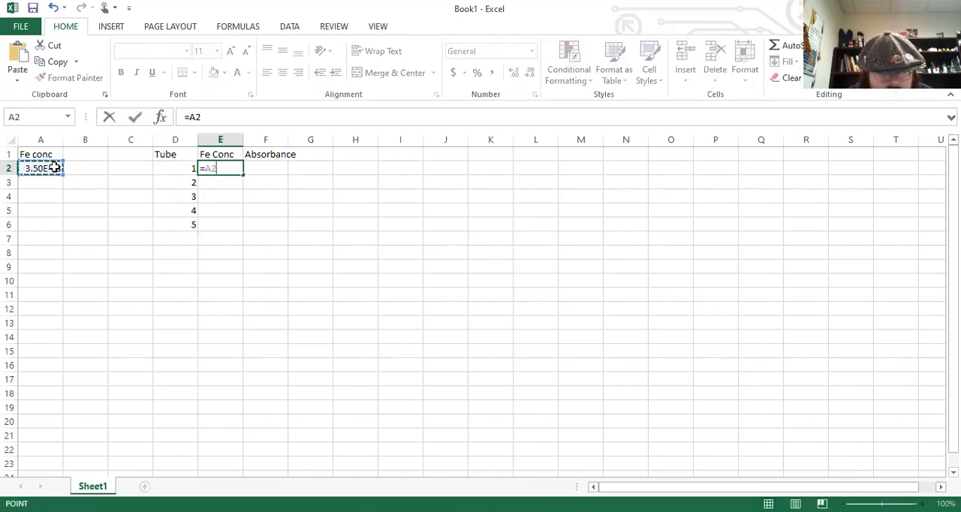
pyautogui.write('*')
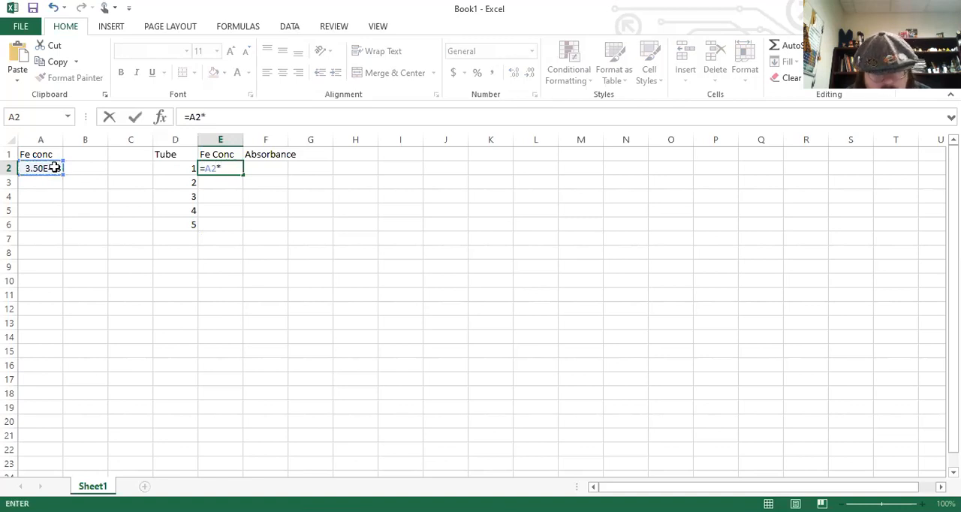
pyautogui.click(185, 169)
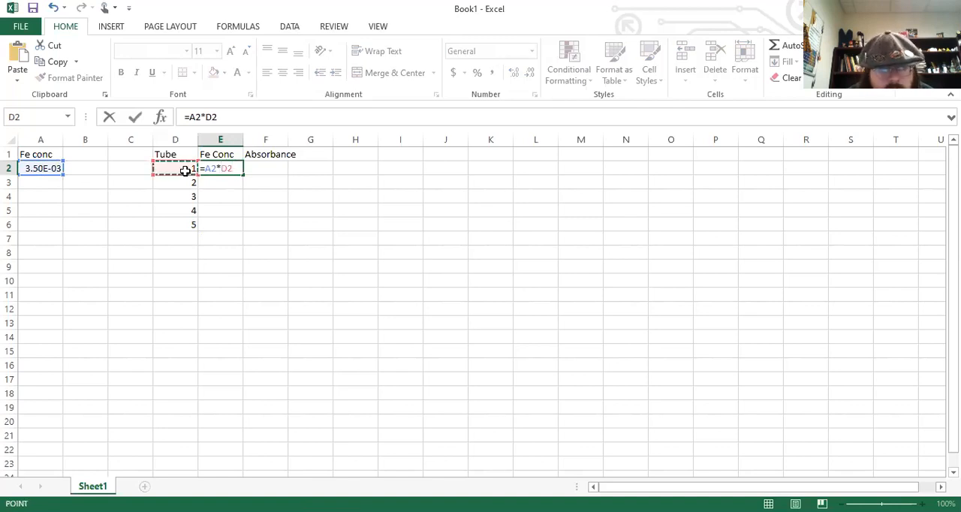
pyautogui.write('/10')
pyautogui.press('Return')
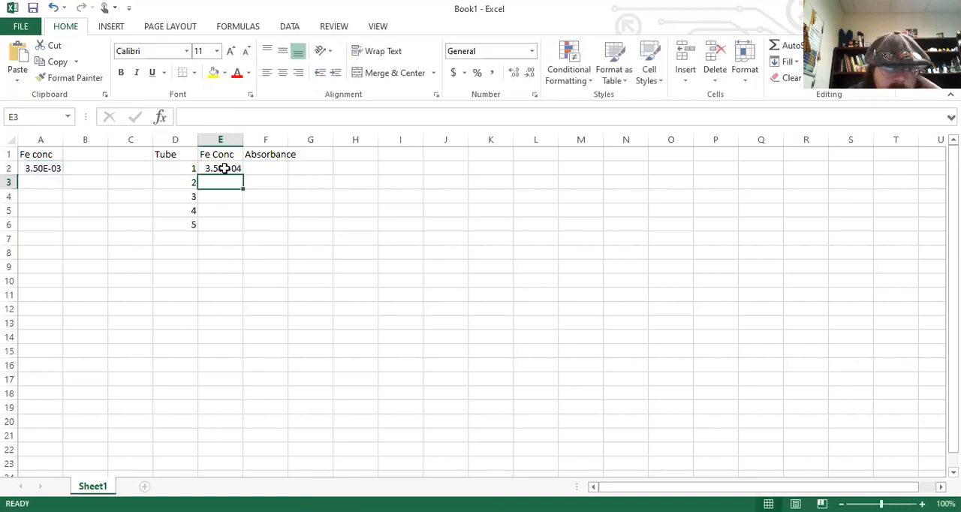
# Fill the relative-reference formula from E2 down through E6 and compare the formulas in E2 and E3.
pyautogui.click(236, 168)
pyautogui.moveTo(242, 174); pyautogui.dragTo(239, 229)
pyautogui.click(231, 182)
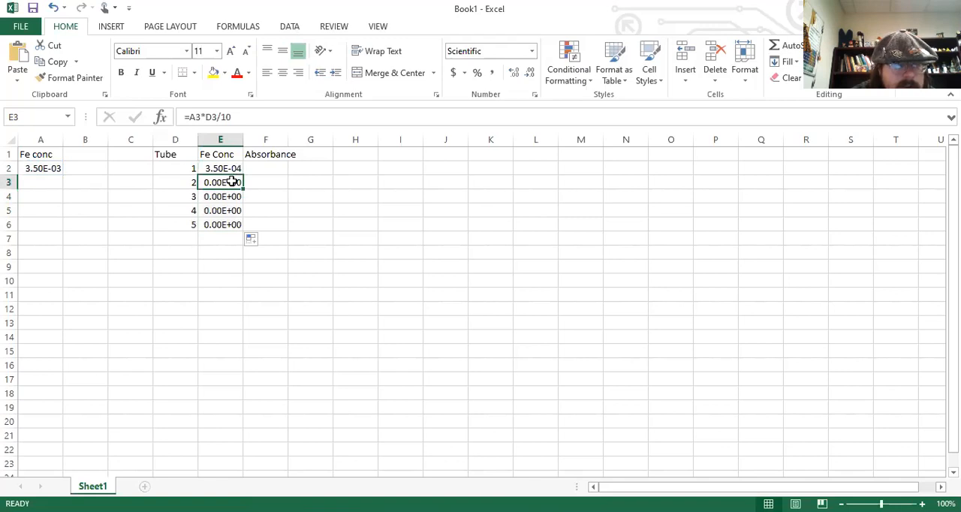
pyautogui.click(229, 169)
pyautogui.press('Down')
pyautogui.click(226, 169)
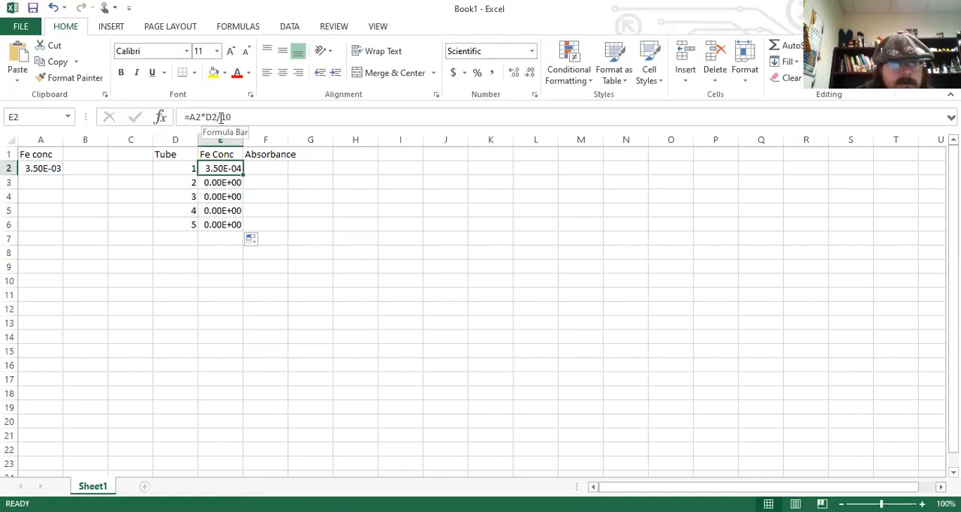
pyautogui.click(220, 182)
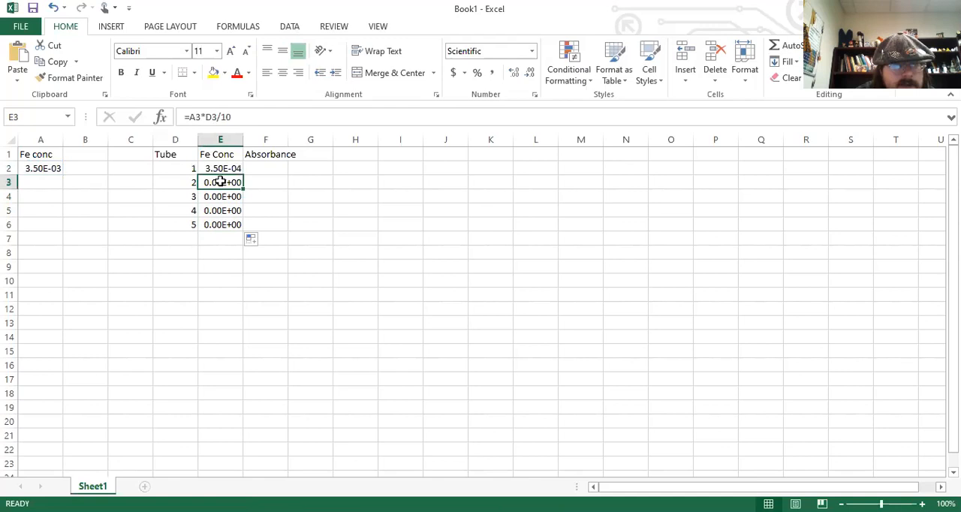
pyautogui.click(205, 118)
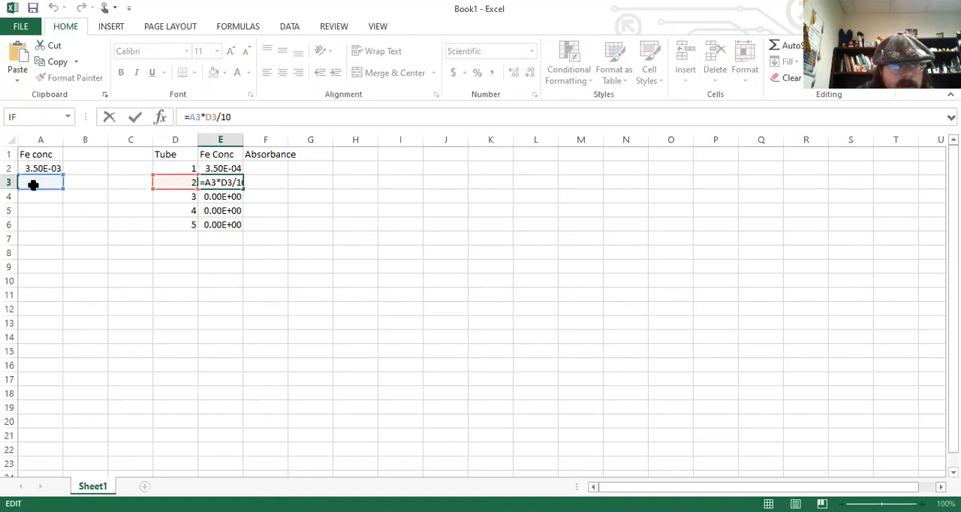
pyautogui.click(220, 170)
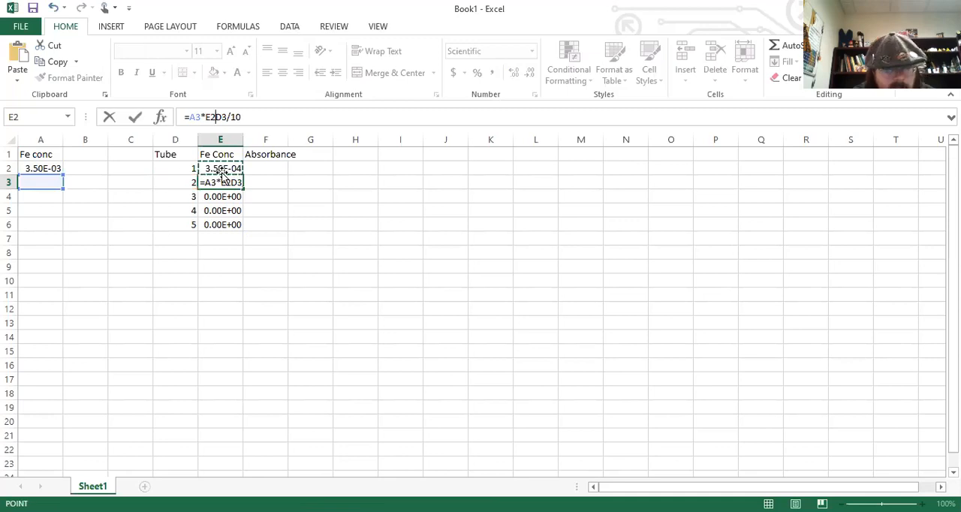
pyautogui.press('BackSpace')
pyautogui.press('Return')
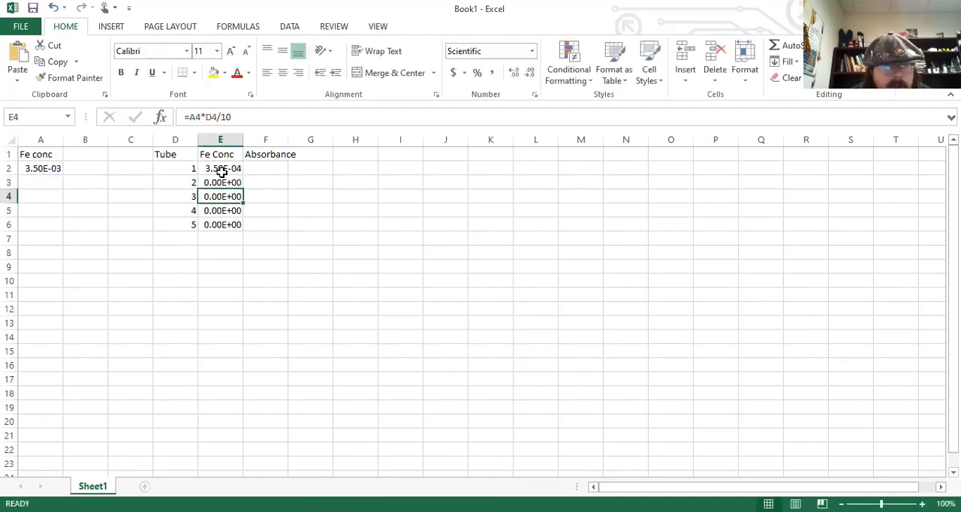
# Make the A2 reference absolute in the E2 formula so it reads =$A$2*D2/10.
pyautogui.click(224, 169)
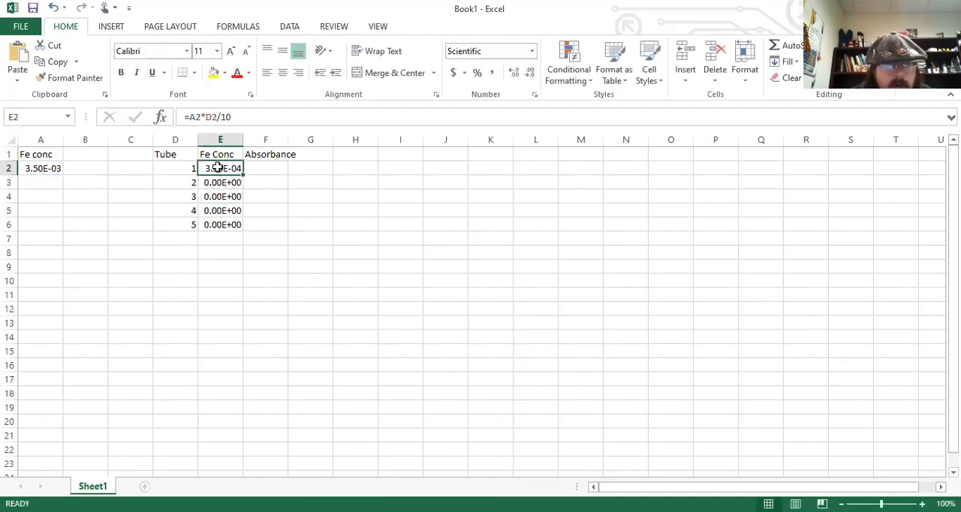
pyautogui.click(192, 117)
pyautogui.moveTo(190, 117); pyautogui.dragTo(202, 118)
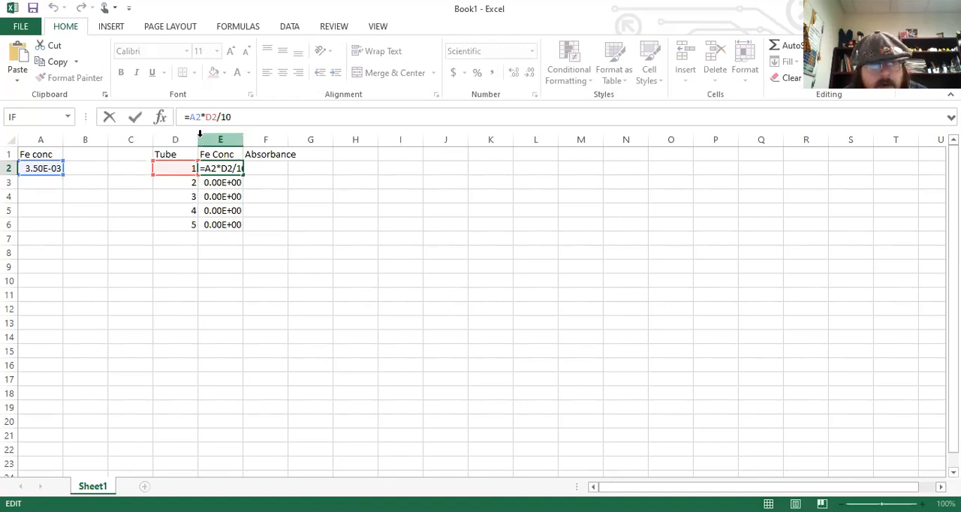
pyautogui.click(189, 117)
pyautogui.write('$A$')
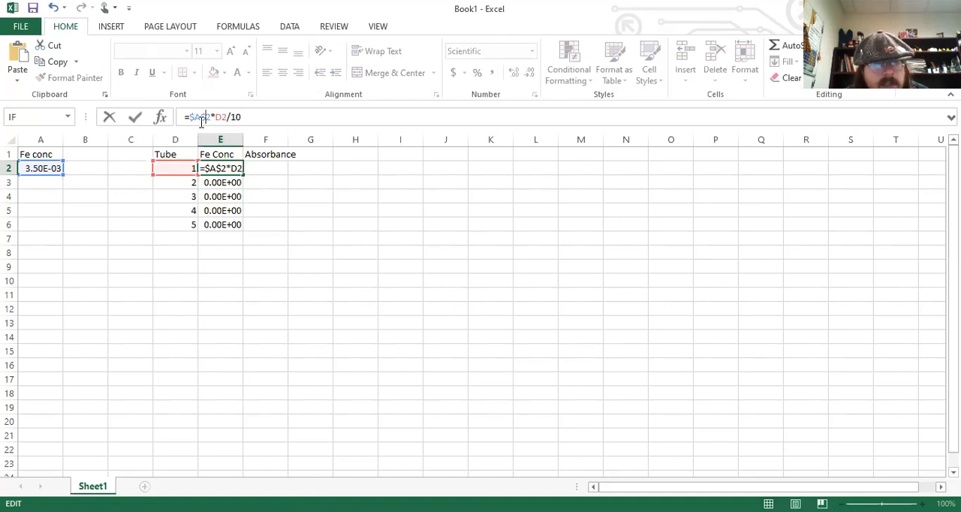
pyautogui.click(200, 117)
pyautogui.write('$')
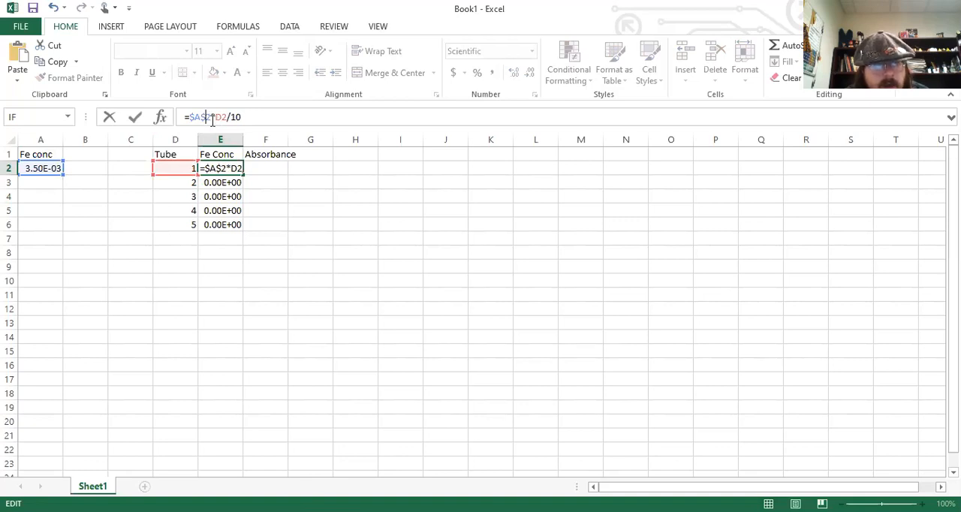
pyautogui.click(247, 118)
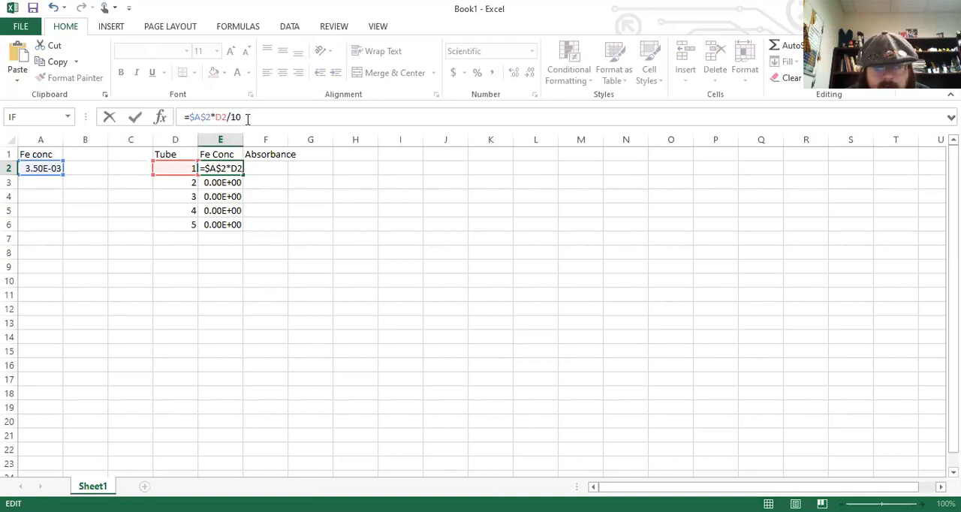
pyautogui.press('Return')
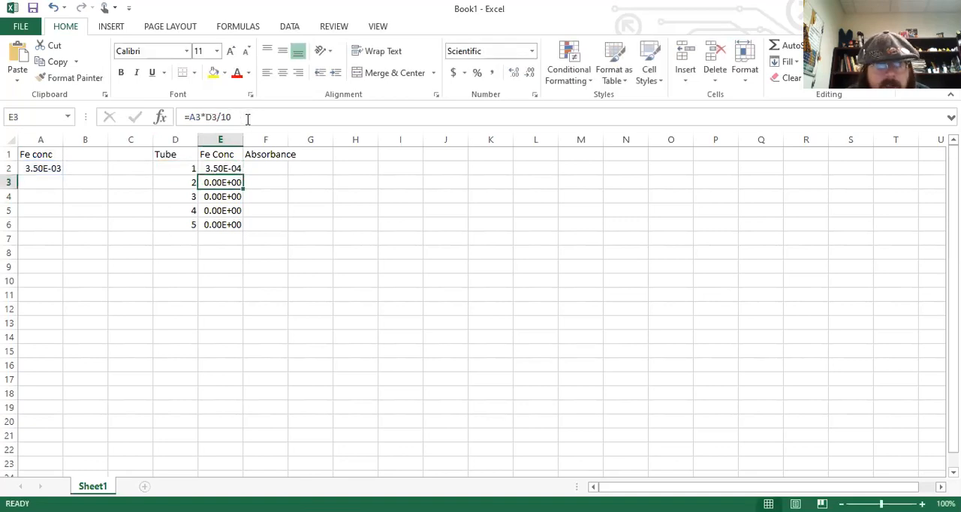
# Fill the absolute-reference formula from E2 down through E6 and check the copied formulas in the cells below.
pyautogui.click(238, 169)
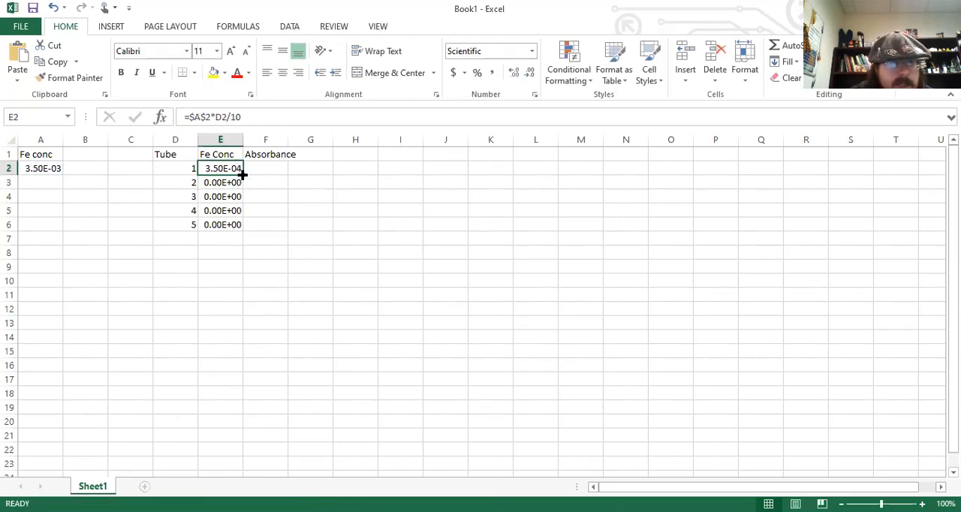
pyautogui.moveTo(244, 173); pyautogui.dragTo(243, 230)
pyautogui.click(226, 182)
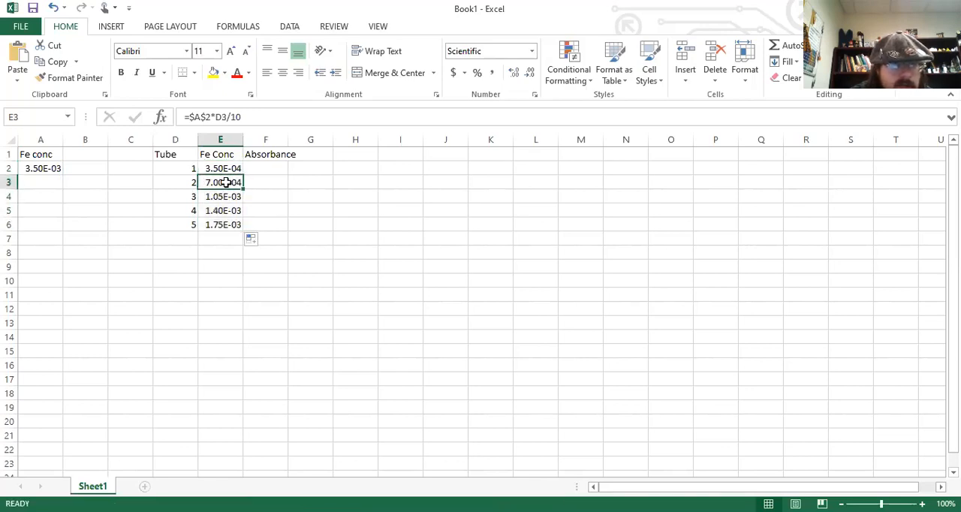
pyautogui.press('Down')
pyautogui.press('Down')
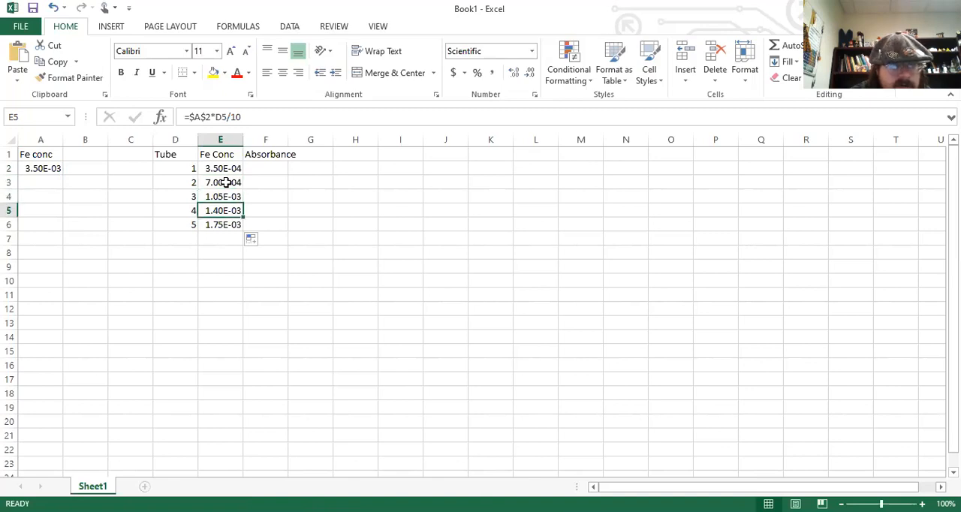
# Examine the Fe Conc formulas in E2 through E6, comparing the fixed stock concentration reference with each row's tube reference.
pyautogui.press('Down')
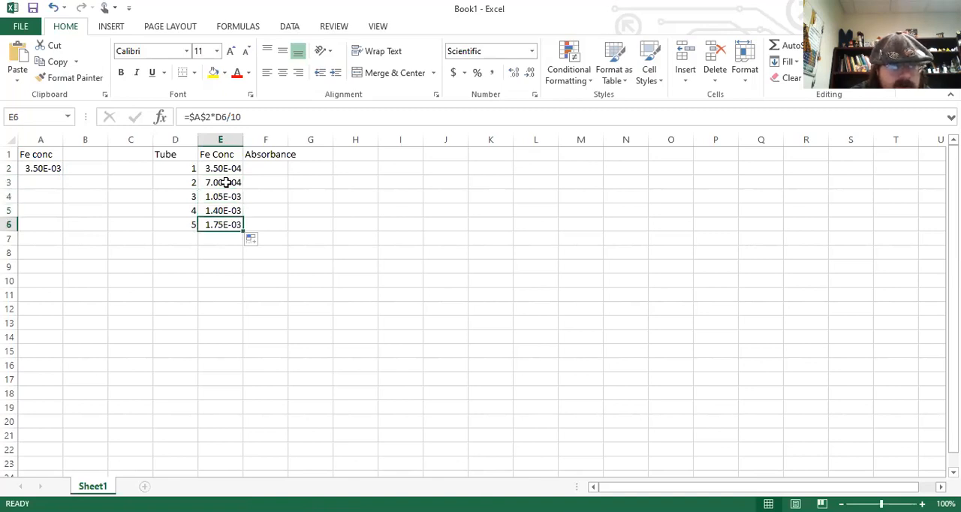
pyautogui.press('Up')
pyautogui.press('Up')
pyautogui.press('Up')
pyautogui.press('Up')
pyautogui.press('Down')
pyautogui.press('Down')
pyautogui.press('Down')
pyautogui.press('Down')
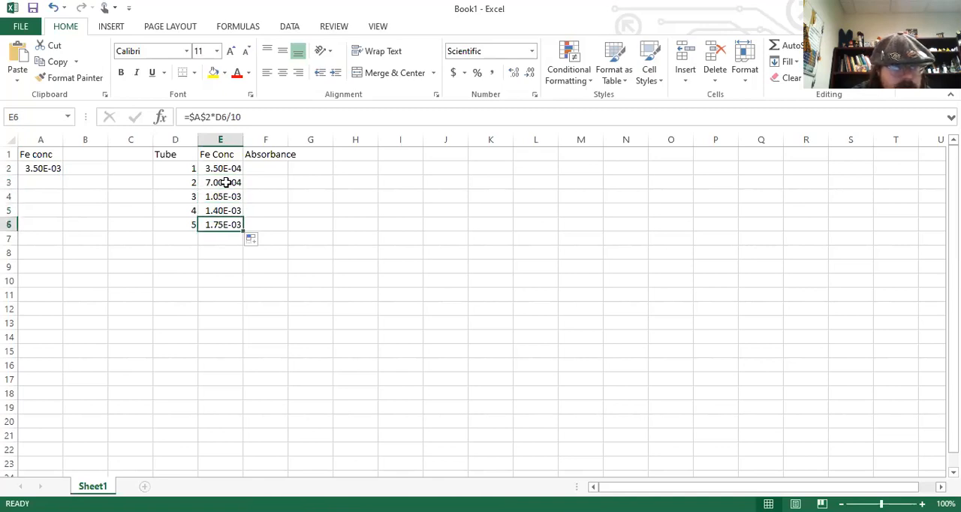
pyautogui.press('Right')
pyautogui.press('Up')
pyautogui.press('Up')
pyautogui.press('Left')
pyautogui.press('Up')
pyautogui.press('Up')
pyautogui.press('Up')
pyautogui.press('Down')
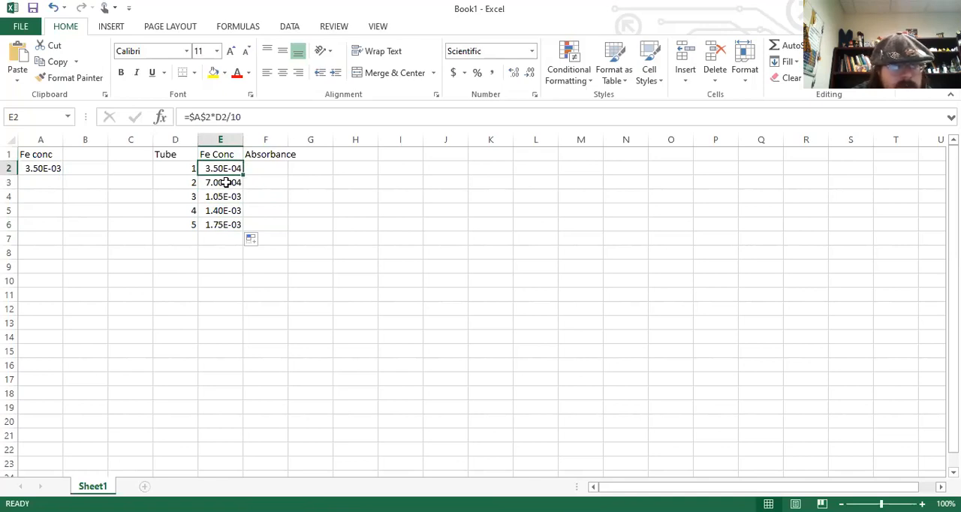
pyautogui.press('Left')
pyautogui.press('Down')
pyautogui.press('Right')
pyautogui.press('Right')
pyautogui.press('Left')
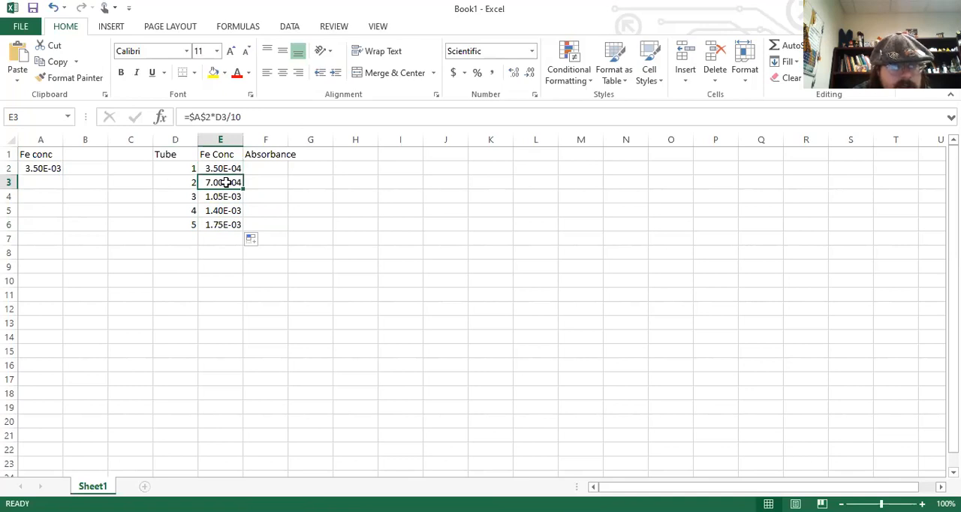
pyautogui.press('Down')
pyautogui.press('Down')
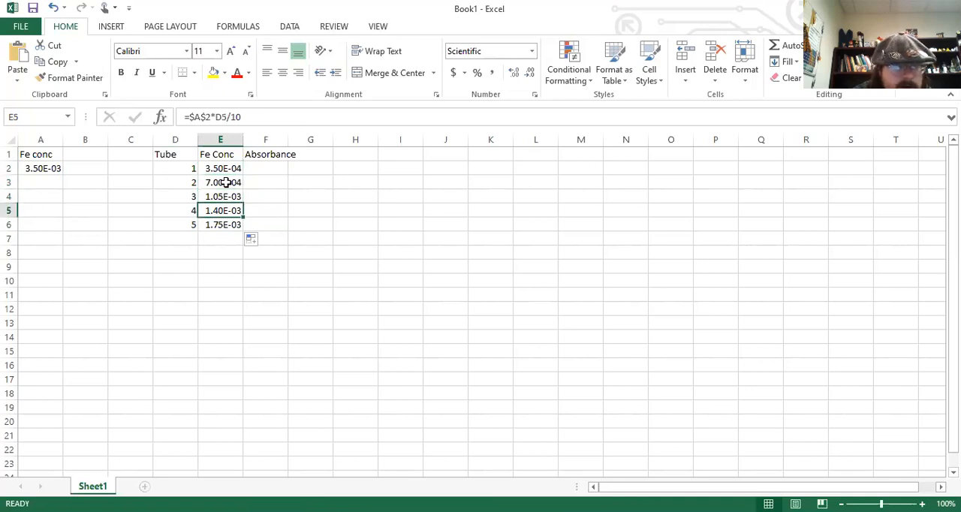
pyautogui.press('Down')
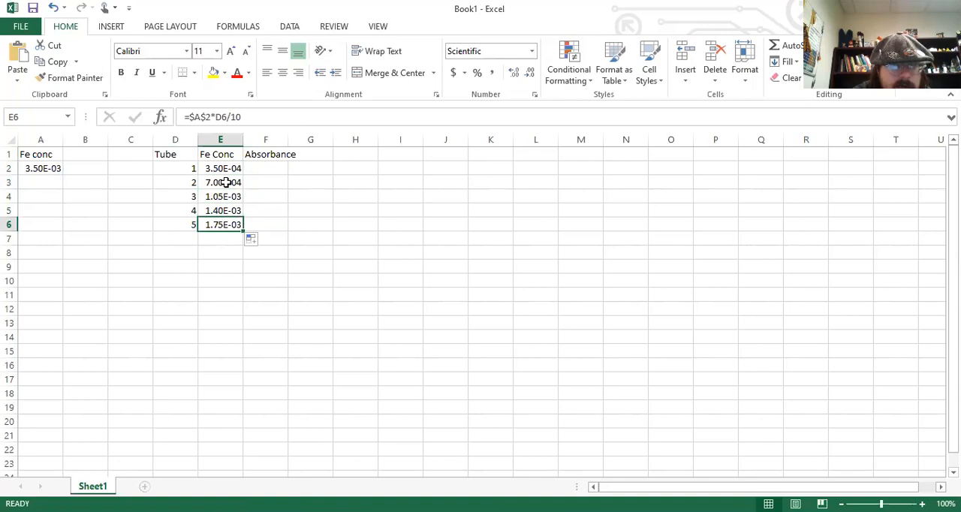
# Enter the absorbances 0.035 for tube 1 in F2 and 0.063 for tube 2 in F3.
pyautogui.press('Right')
pyautogui.press('Up')
pyautogui.press('Up')
pyautogui.press('Up')
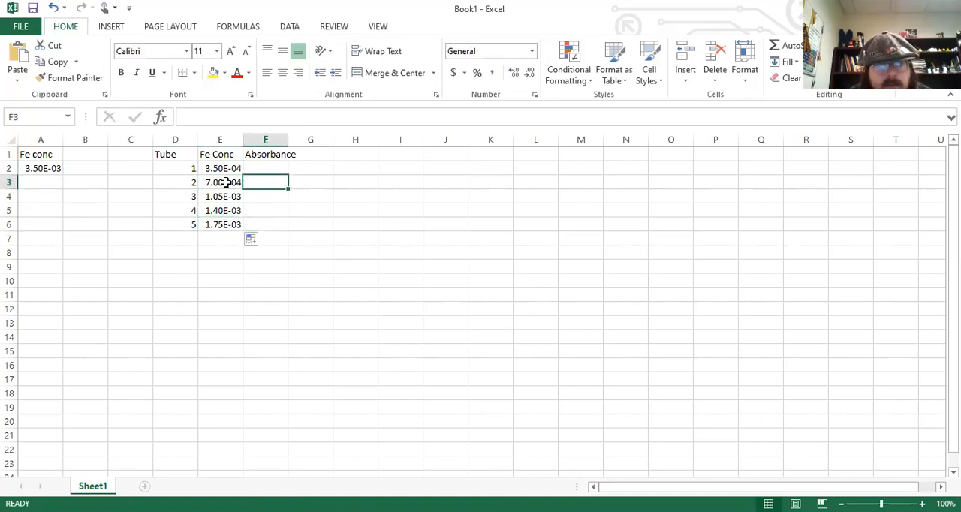
pyautogui.press('Up')
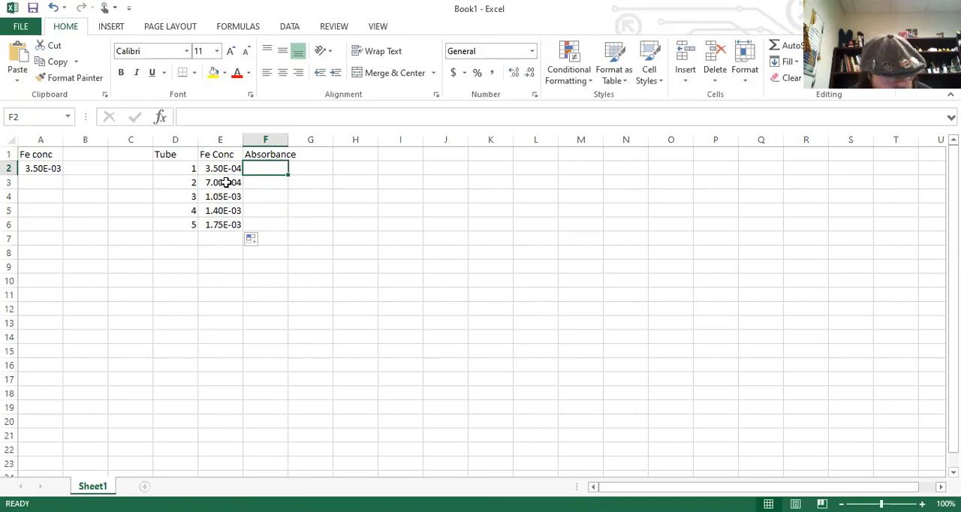
pyautogui.write('0.0')
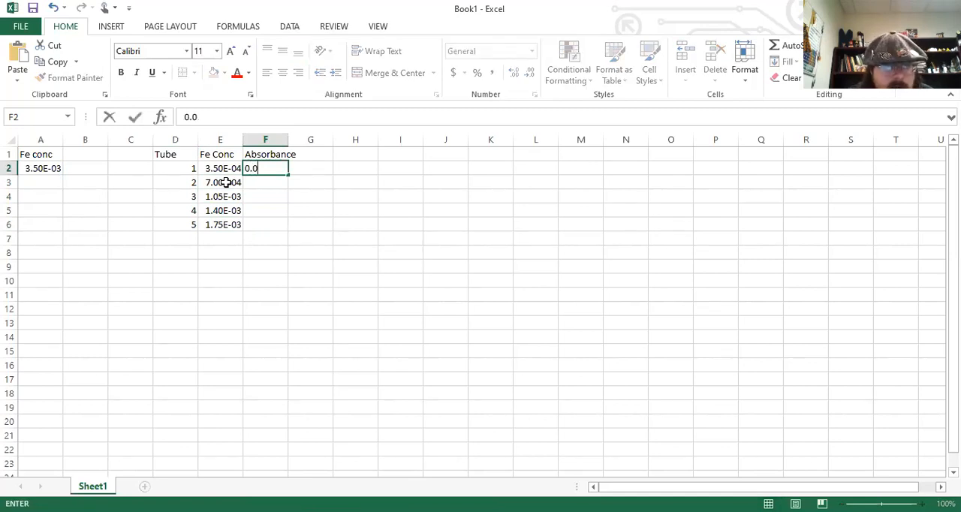
pyautogui.write('35')
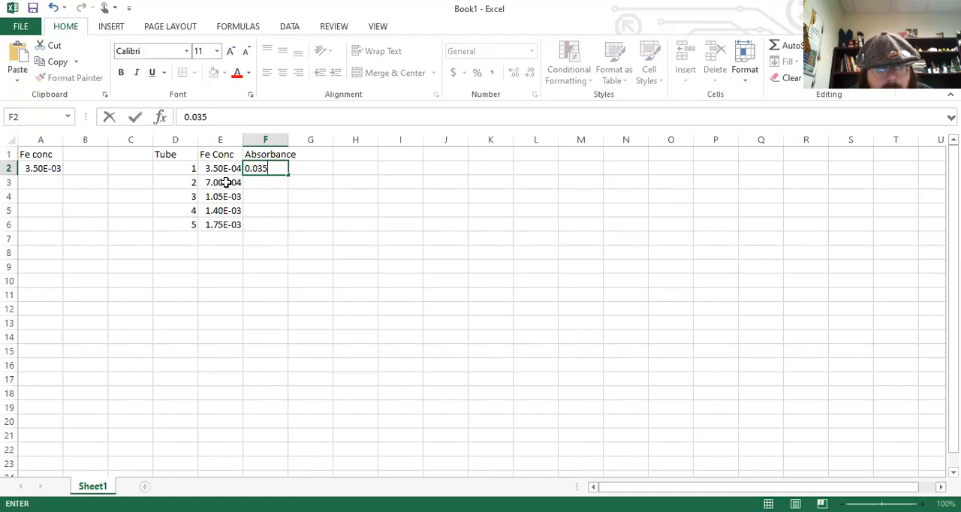
pyautogui.click(262, 185)
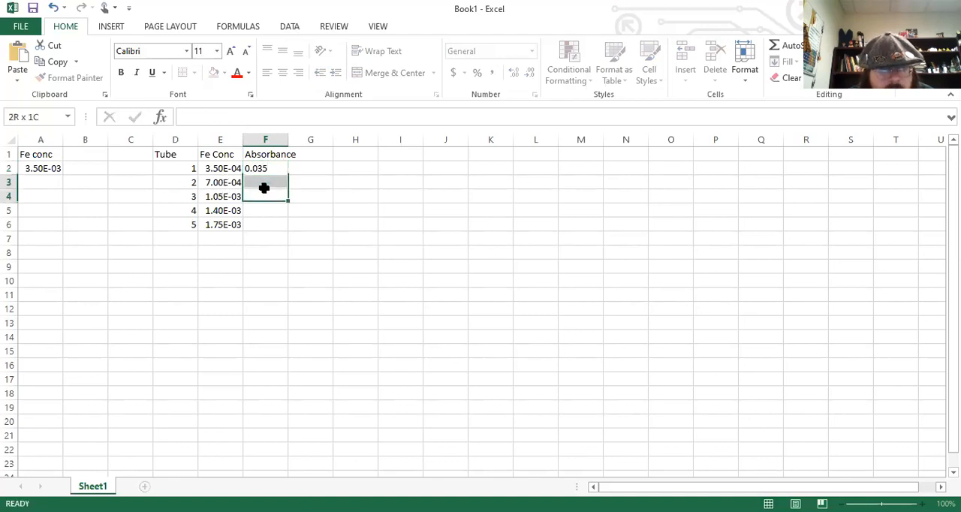
pyautogui.write('.0')
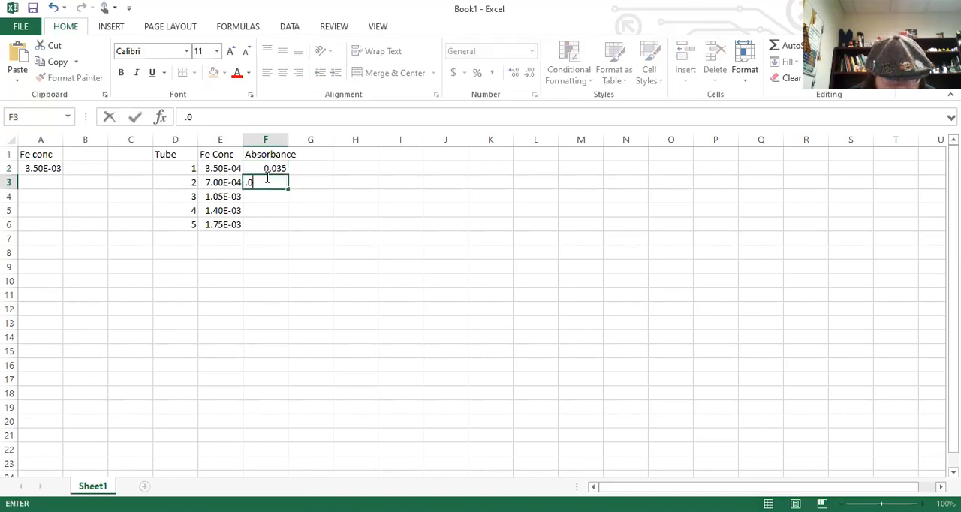
pyautogui.write('63')
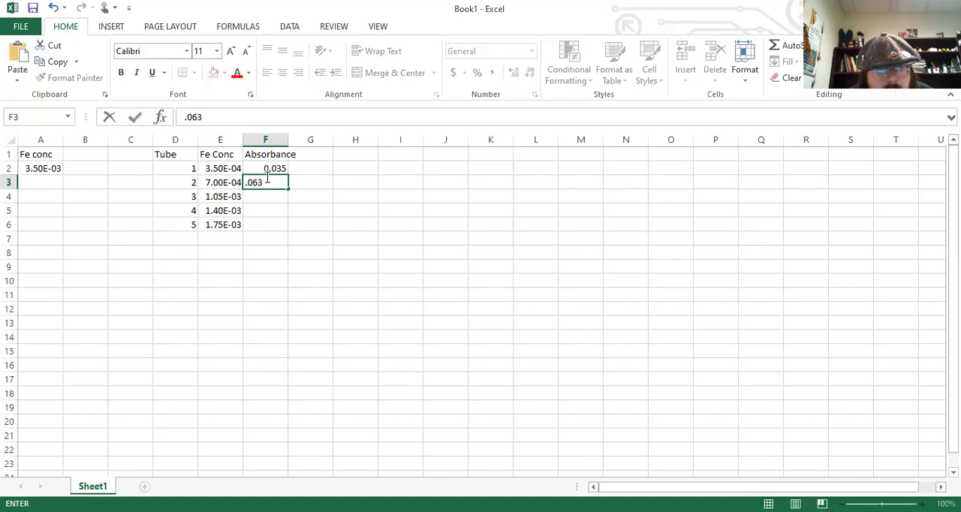
# Enter the absorbance 0.099 for tube 3 in F4.
pyautogui.click(269, 201)
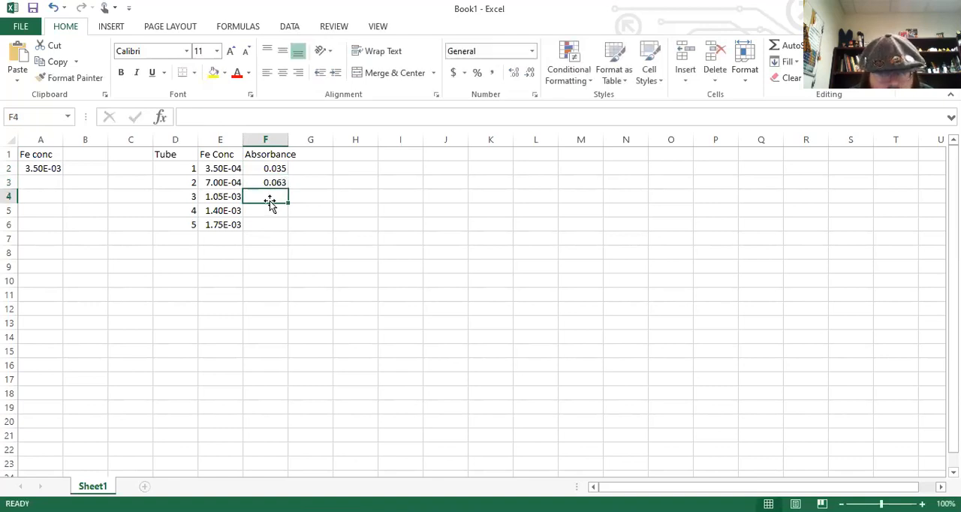
pyautogui.write('0.')
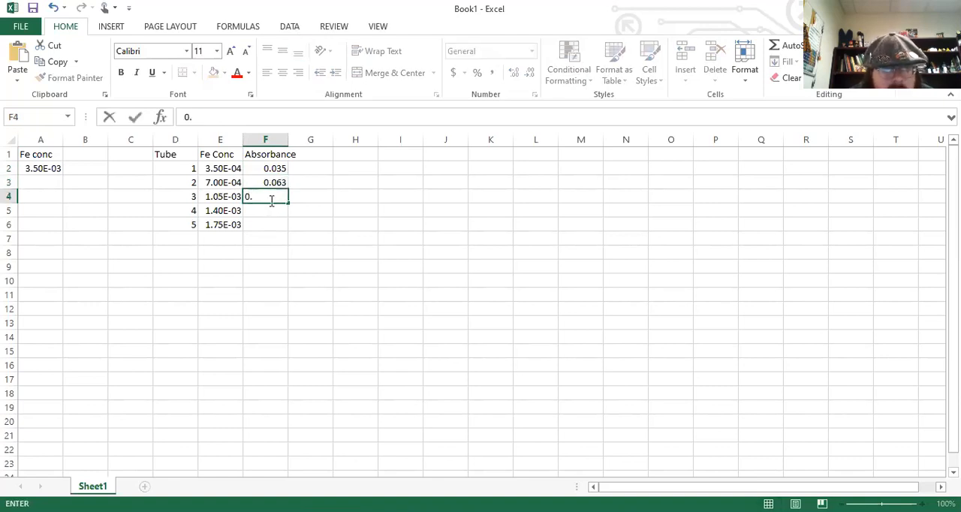
pyautogui.write('99')
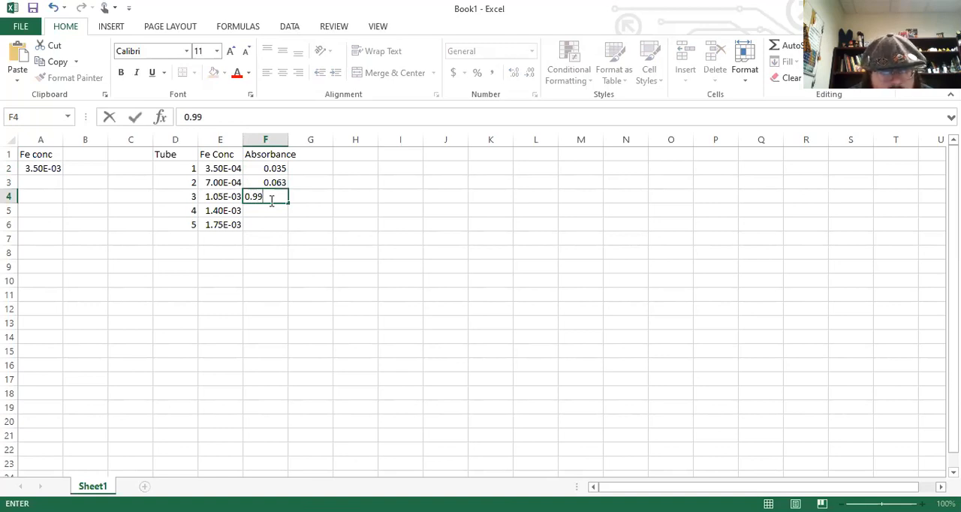
pyautogui.press('BackSpace')
pyautogui.press('BackSpace')
pyautogui.write('099')
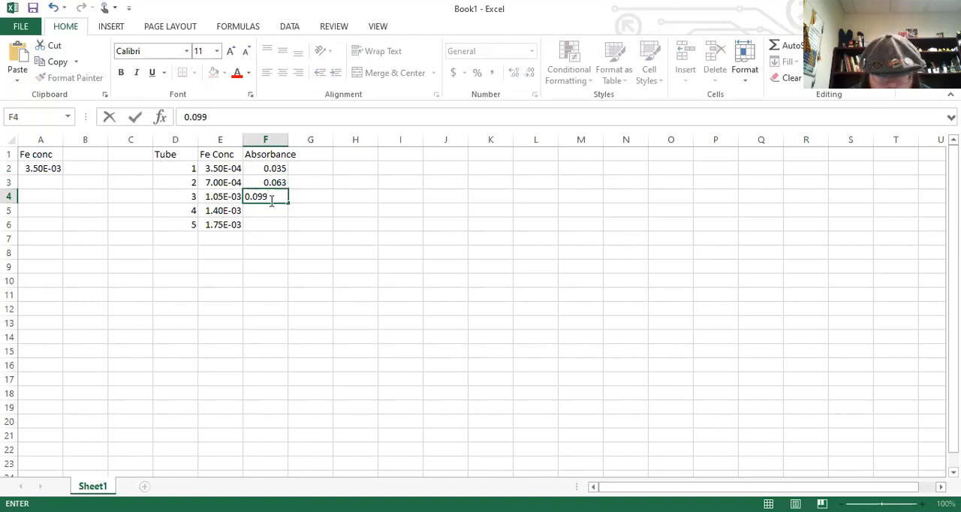
pyautogui.press('Return')
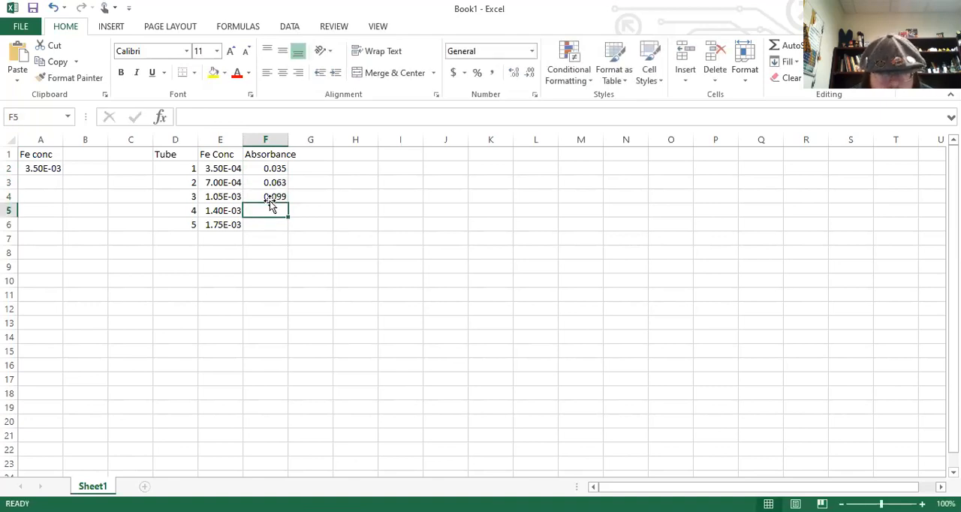
# Enter the absorbances 0.143 for tube 4 in F5 and 0.181 for tube 5 in F6.
pyautogui.write('0.')
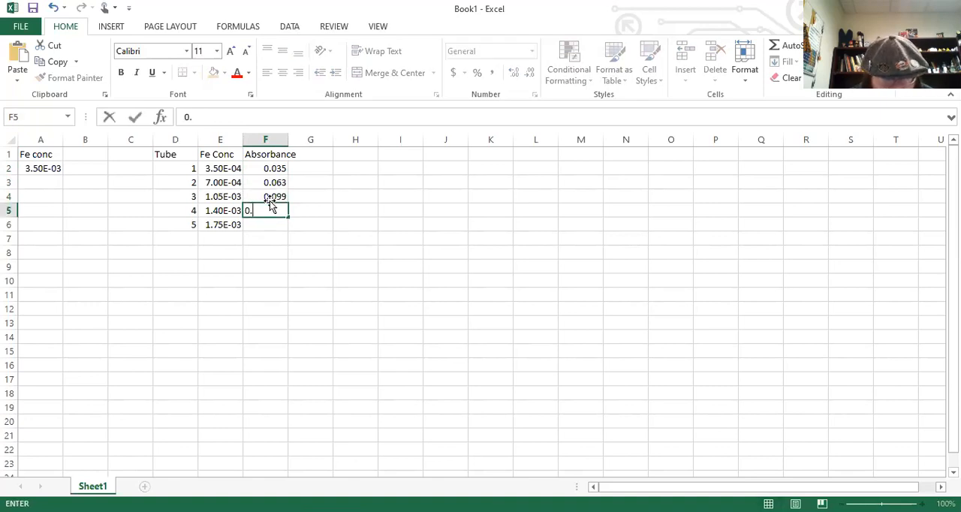
pyautogui.write('1')
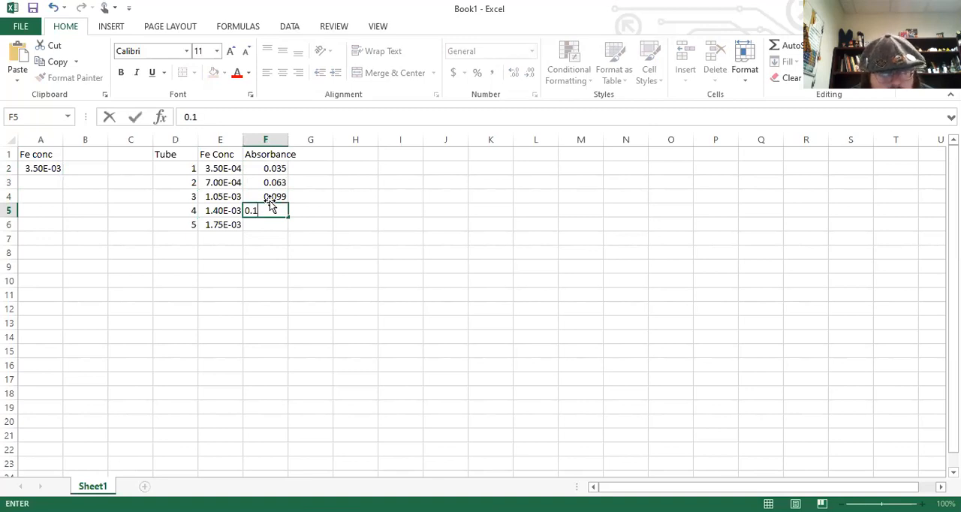
pyautogui.write('43')
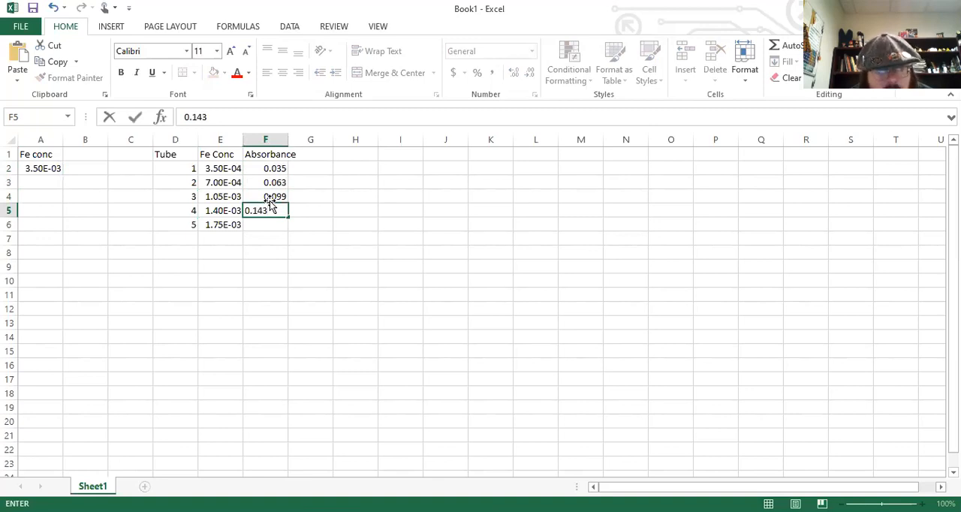
pyautogui.press('Return')
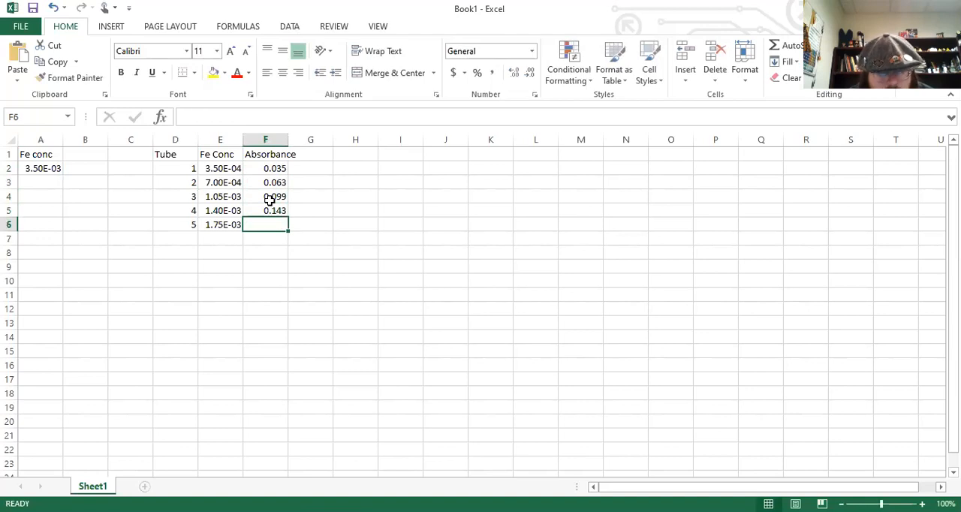
pyautogui.write('0.')
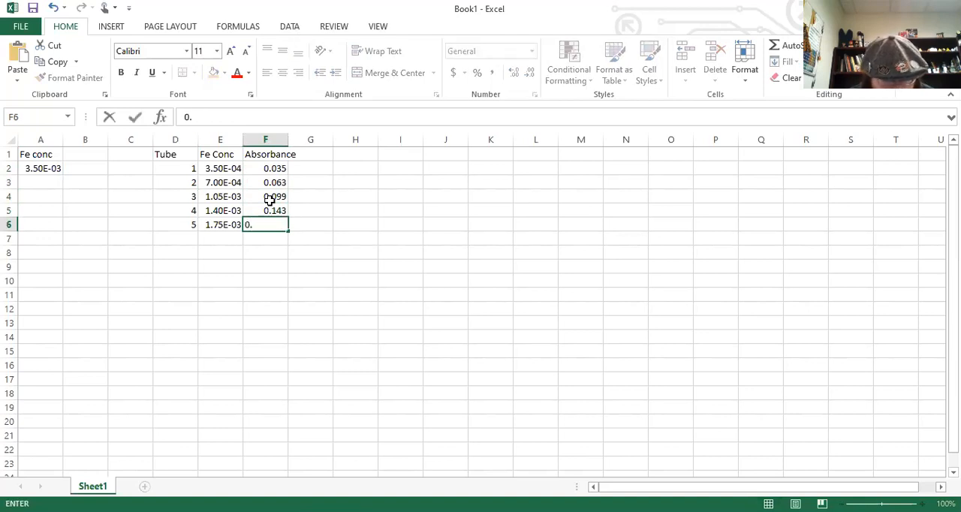
pyautogui.write('18')
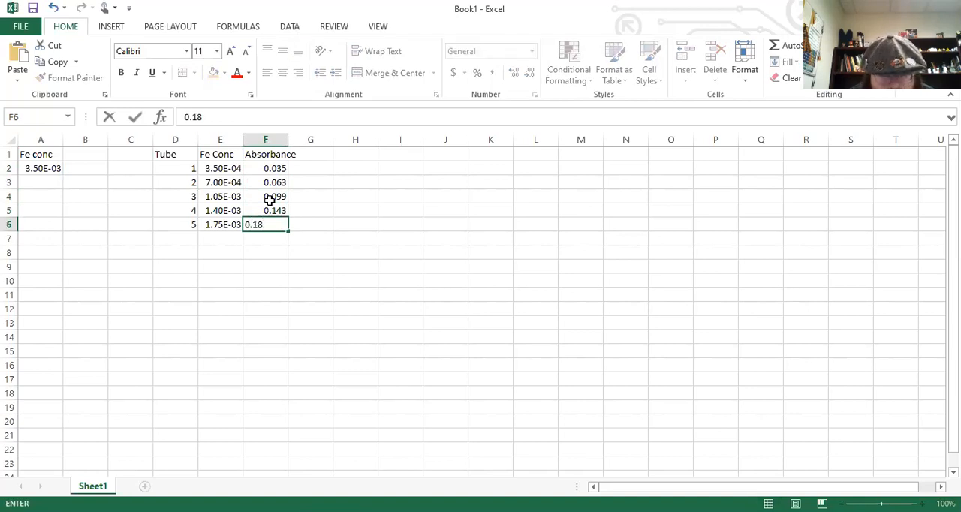
pyautogui.write('1')
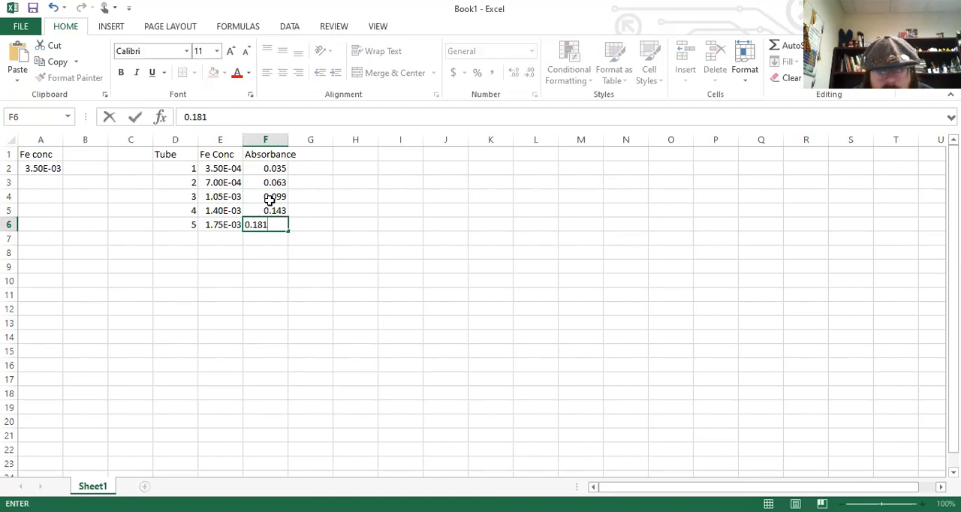
pyautogui.press('Return')
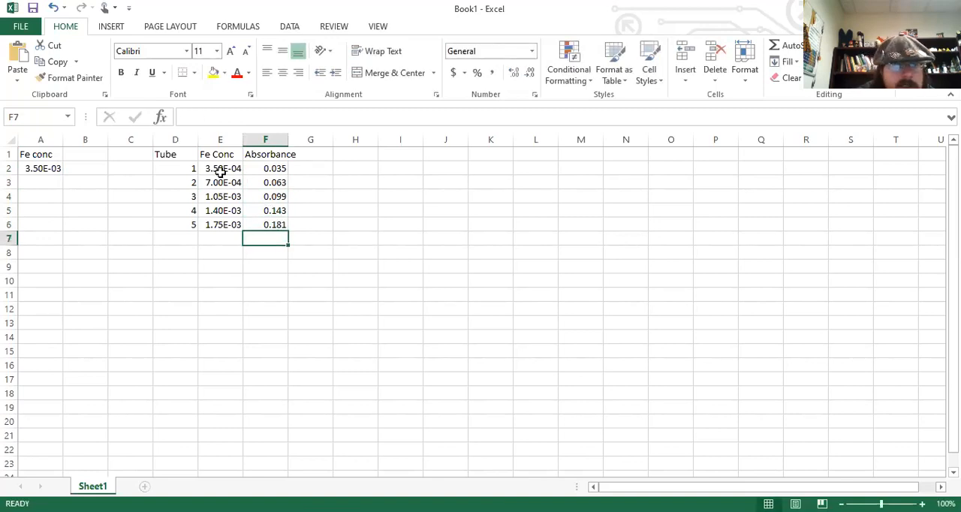
# Review the completed concentration and absorbance data, the stock concentration in A2 and the calculated Fe Conc values in E2:E6.
pyautogui.moveTo(220, 170); pyautogui.dragTo(248, 222)
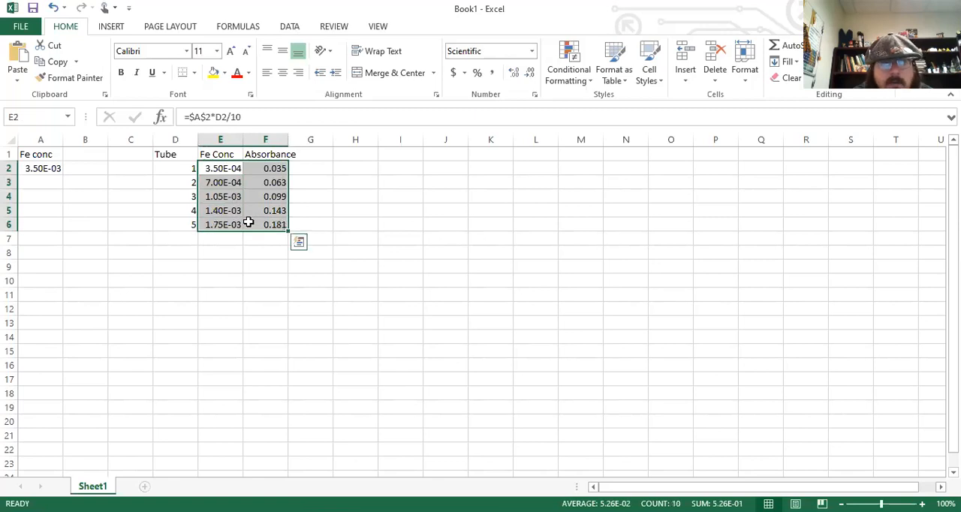
pyautogui.click(46, 169)
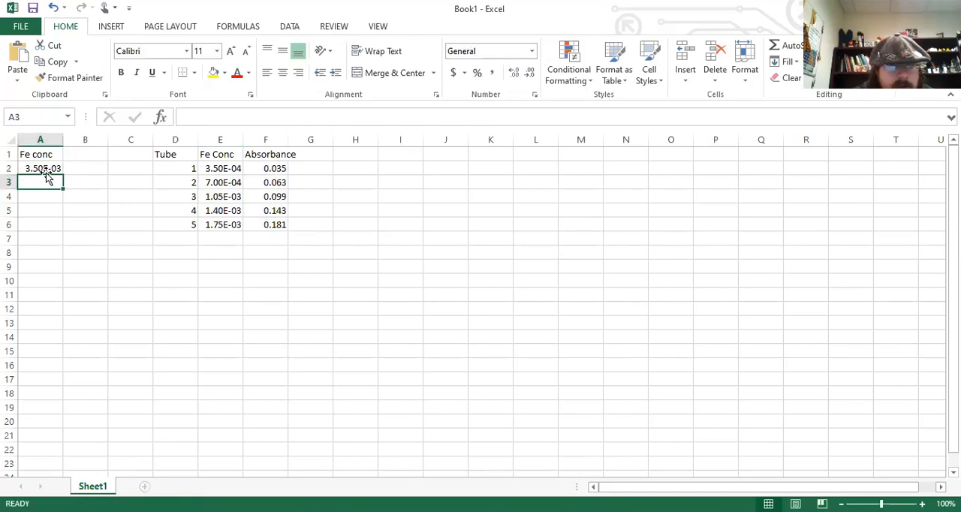
pyautogui.click(47, 169)
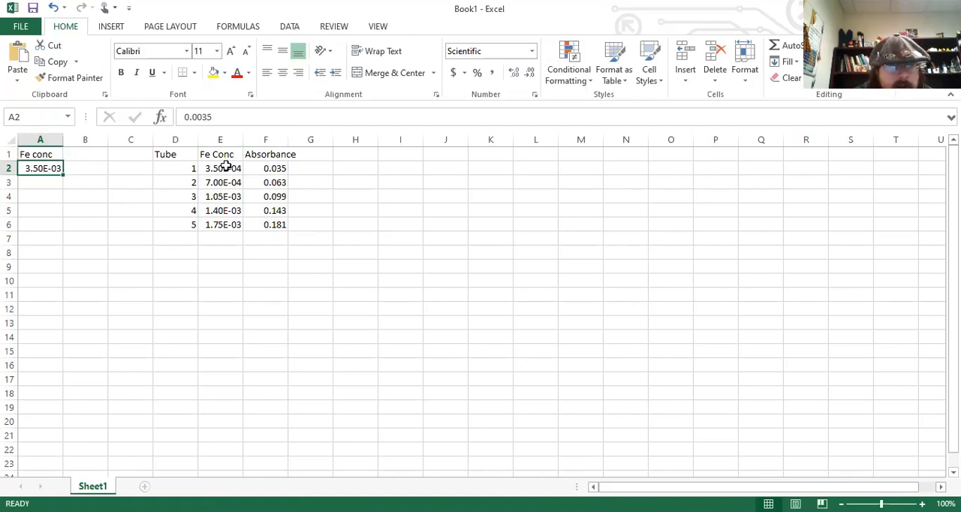
pyautogui.moveTo(226, 168); pyautogui.dragTo(231, 234)
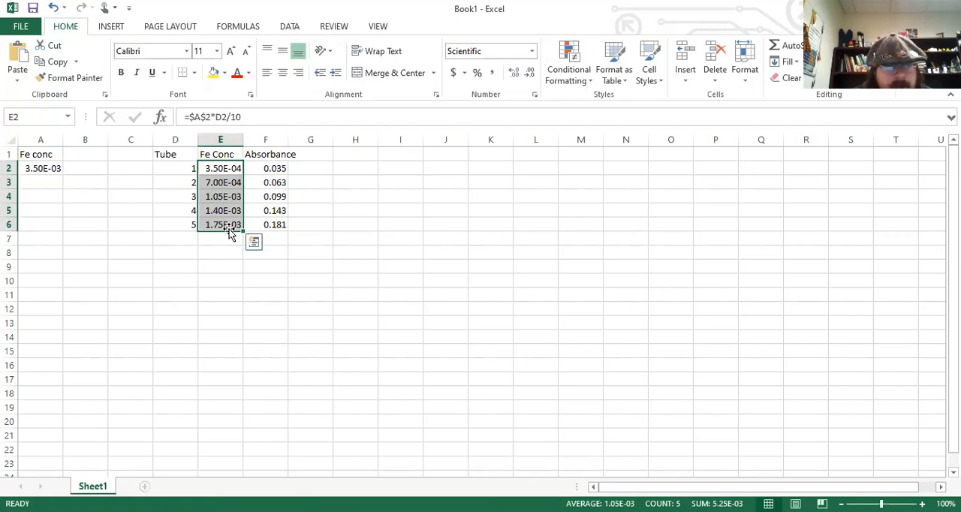
pyautogui.click(355, 154)
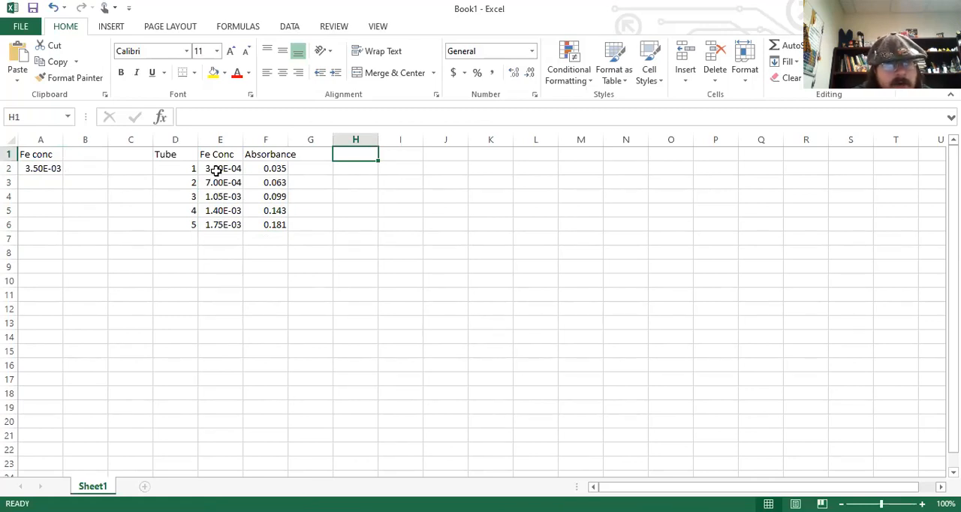
# Insert a markers-only scatter chart of absorbance against Fe concentration from the data in E2:F6.
pyautogui.moveTo(217, 170); pyautogui.dragTo(260, 220)
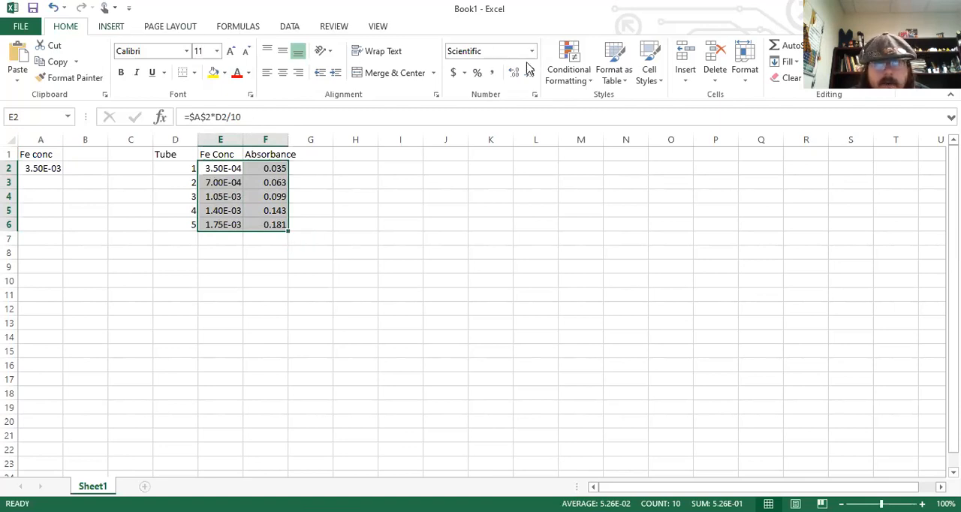
pyautogui.click(111, 27)
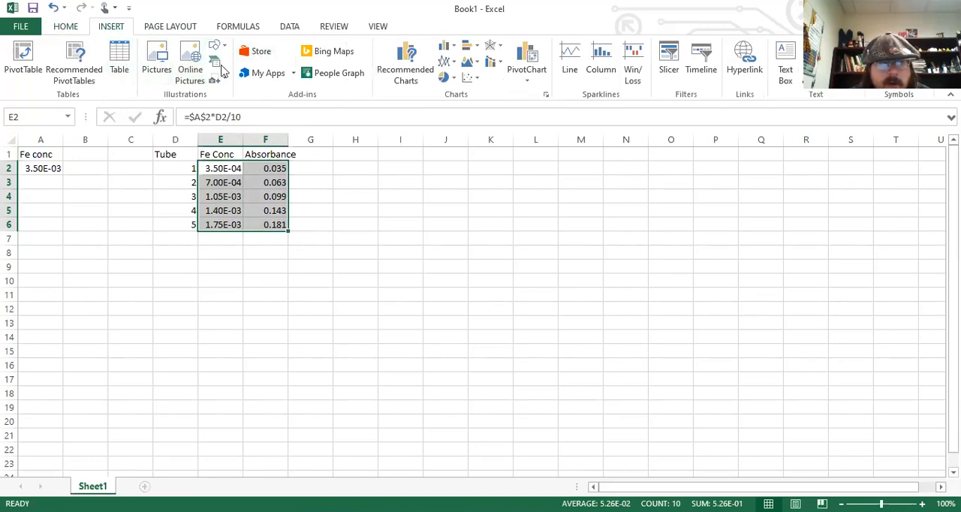
pyautogui.click(471, 80)
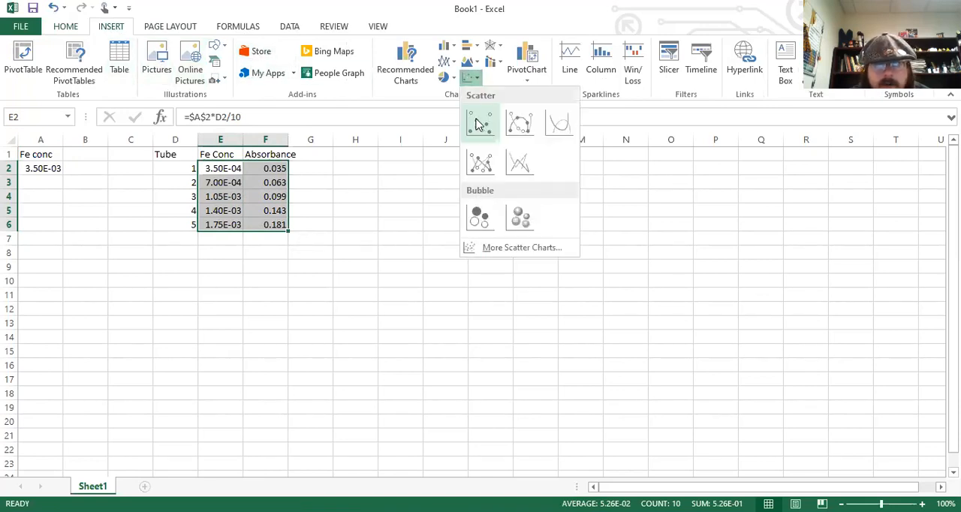
pyautogui.click(478, 123)
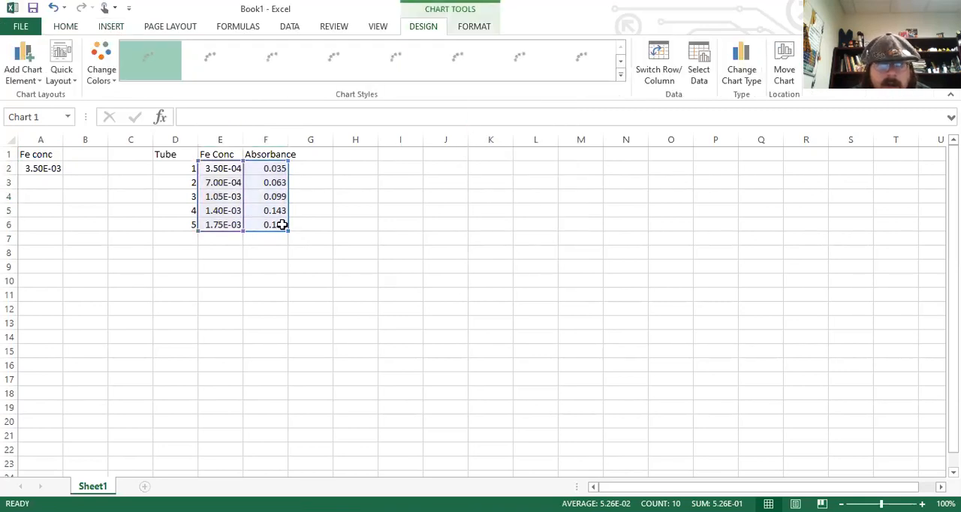
# Add a linear trendline to the data series in the scatter chart.
pyautogui.click(548, 294)
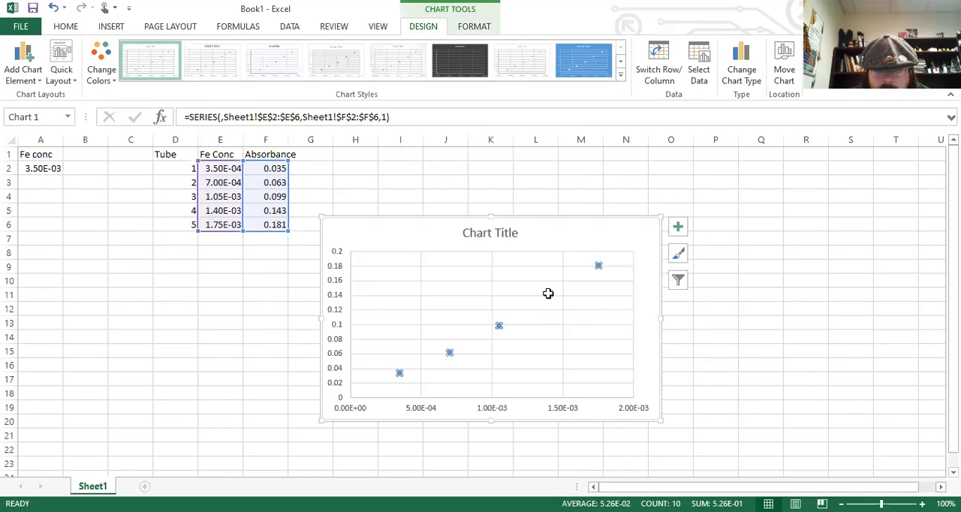
pyautogui.rightClick(548, 294)
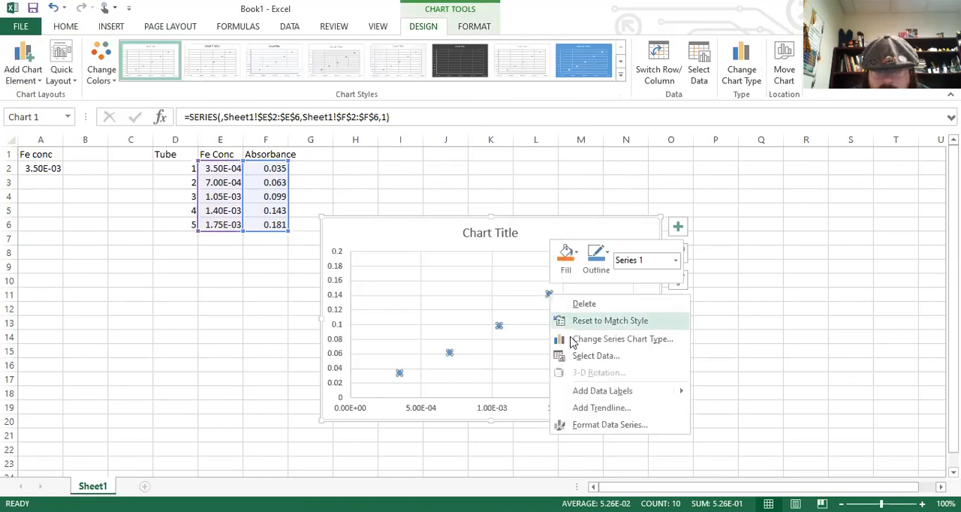
pyautogui.click(607, 409)
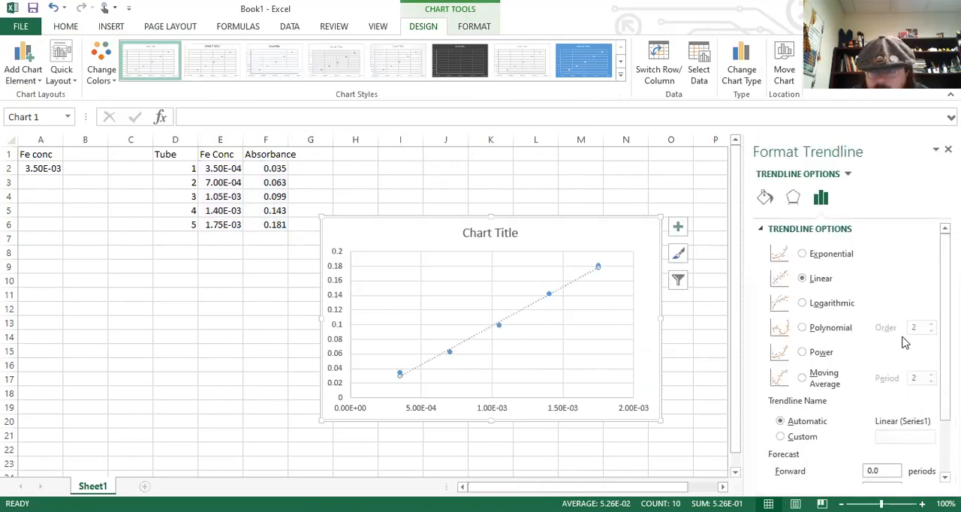
# Display the trendline's equation and R-squared value on the chart and move their label clear of the line, beneath the chart title.
pyautogui.scroll(-3, 848, 353)
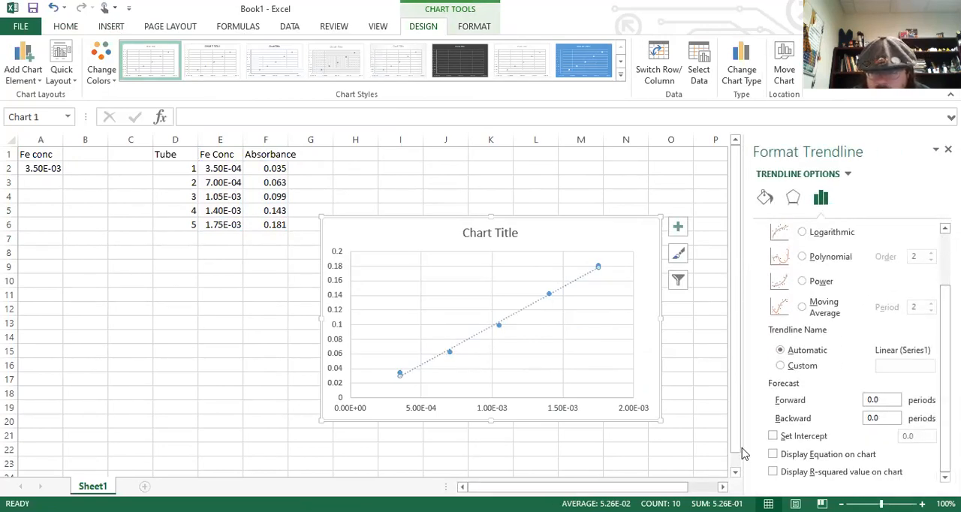
pyautogui.click(772, 455)
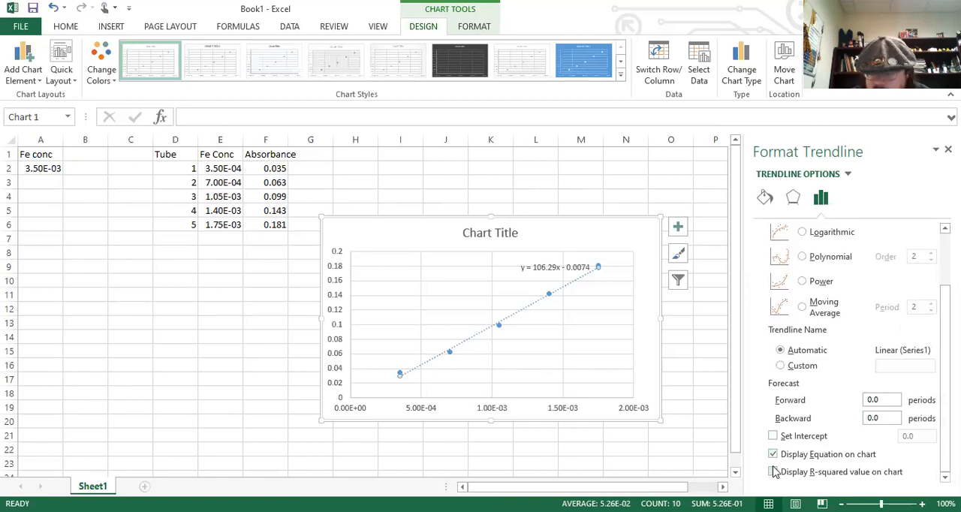
pyautogui.click(774, 472)
pyautogui.moveTo(552, 274); pyautogui.dragTo(475, 272)
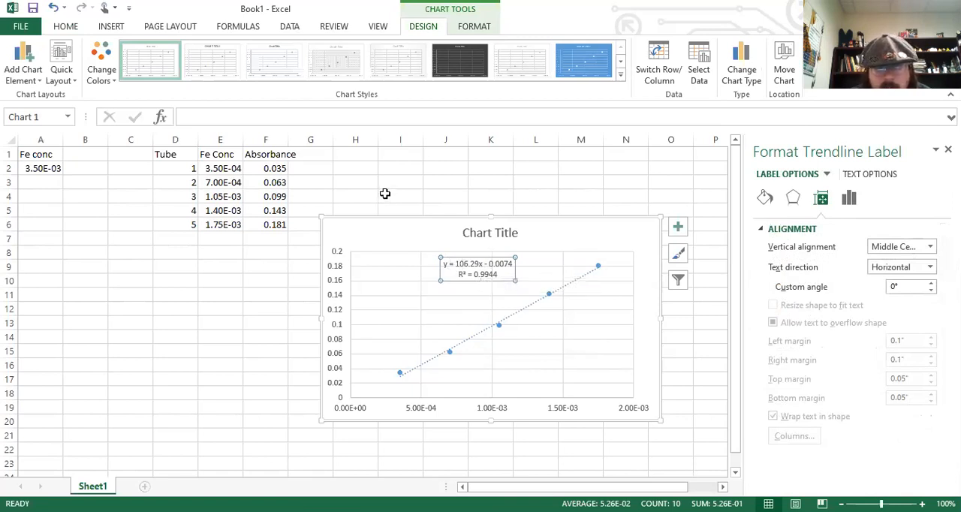
# Enter the trendline's slope 106.29 in H1 and its intercept -0.0074 in I1.
pyautogui.click(358, 158)
pyautogui.write('106.29')
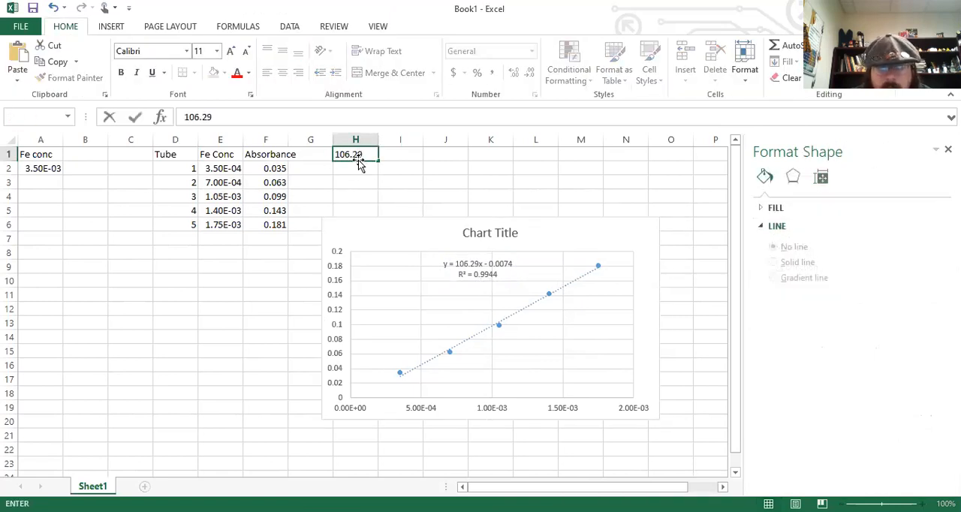
pyautogui.press('Tab')
pyautogui.write('-0')
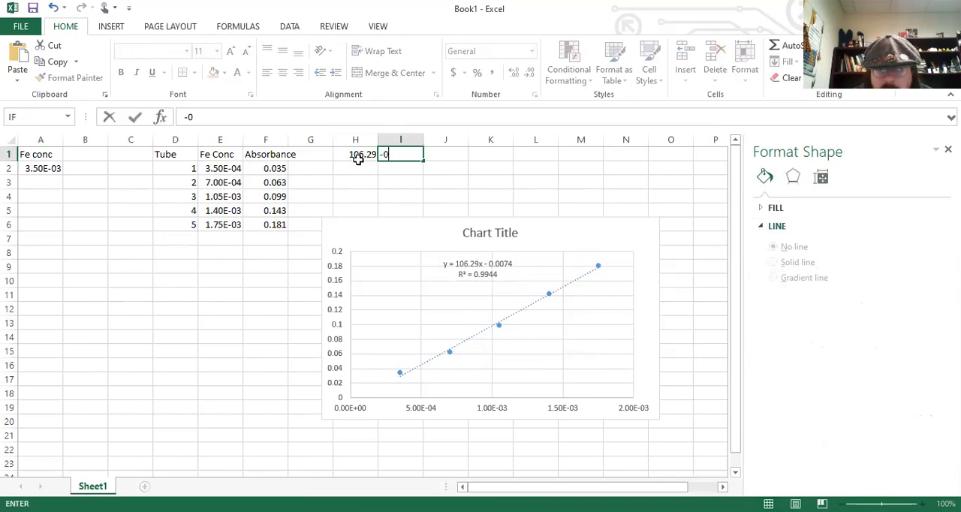
pyautogui.write('.0074')
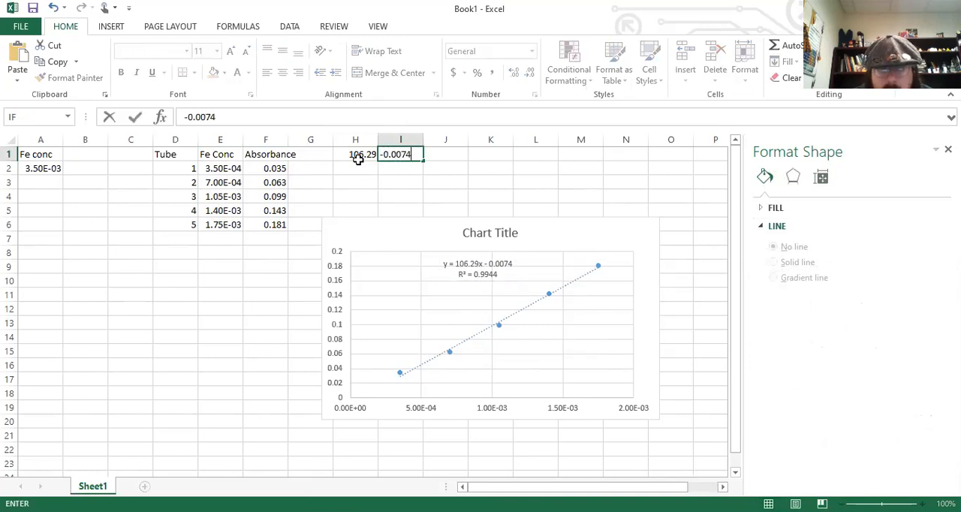
pyautogui.press('Return')
pyautogui.click(358, 157)
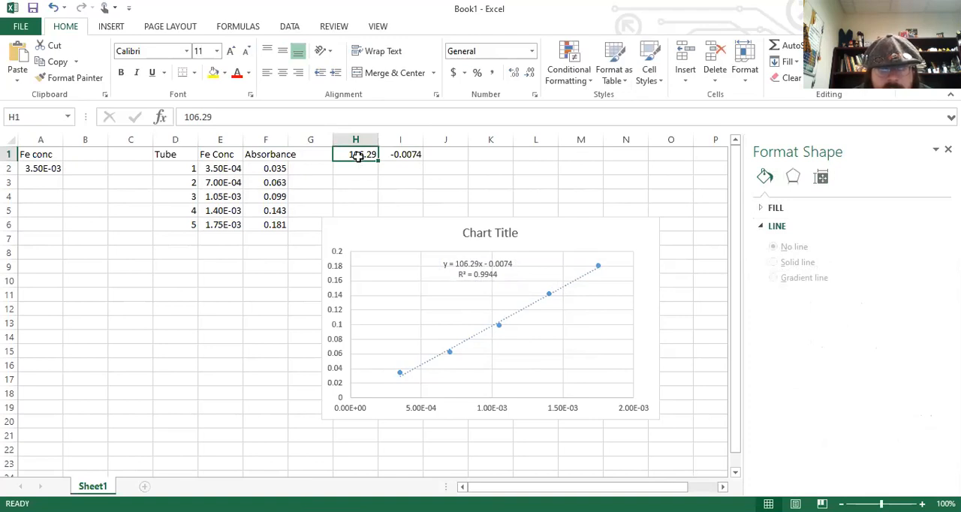
pyautogui.click(408, 155)
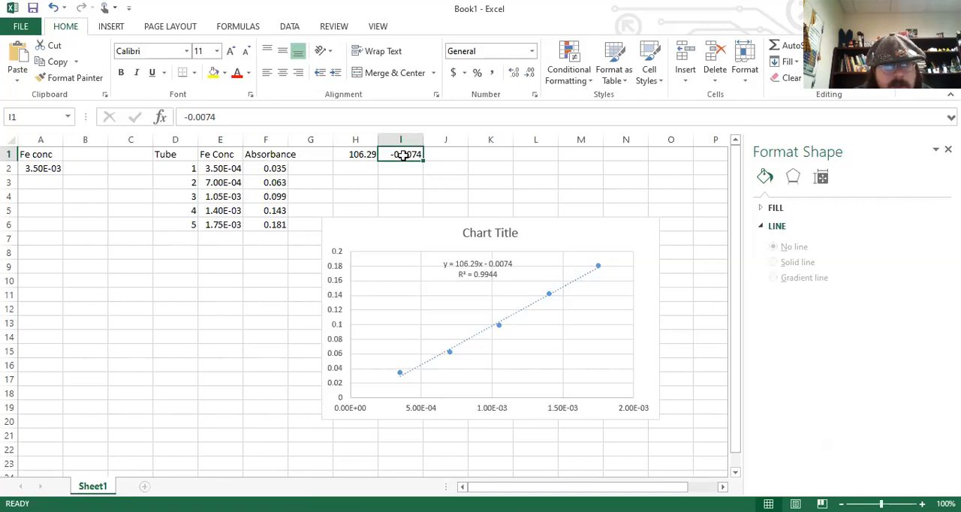
# Move the scatter chart up beside cell I1, clear of the slope and intercept values, and deselect it.
pyautogui.moveTo(393, 221); pyautogui.dragTo(495, 159)
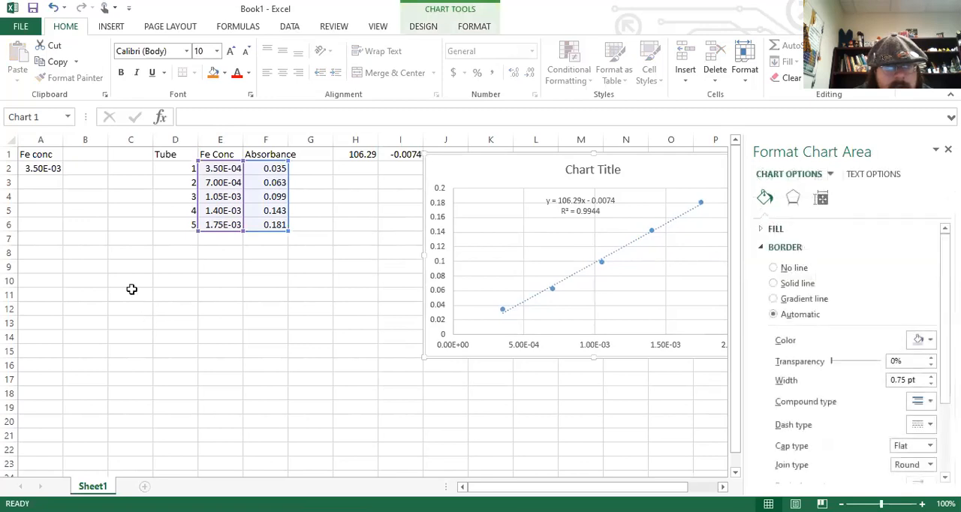
pyautogui.click(121, 263)
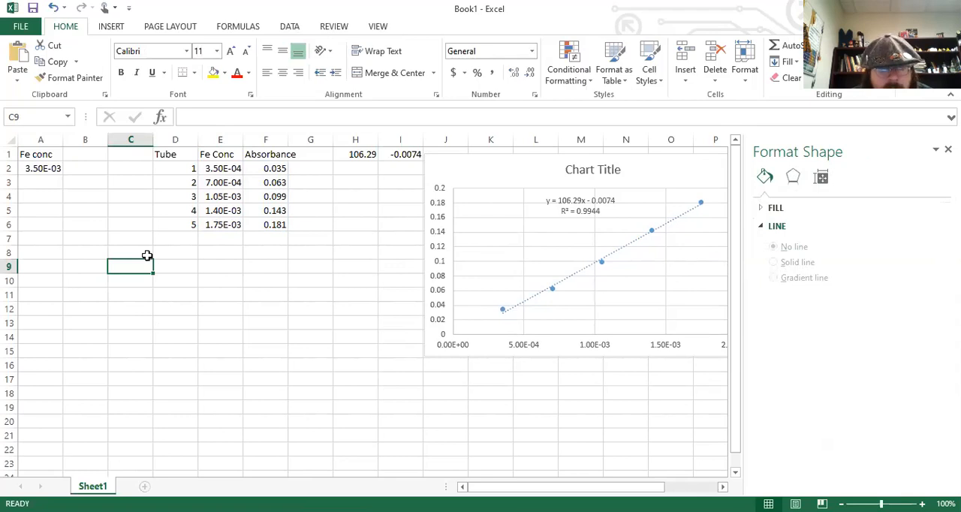
pyautogui.click(248, 266)
pyautogui.keyDown('shift'); pyautogui.click(187, 268); pyautogui.keyUp('shift')
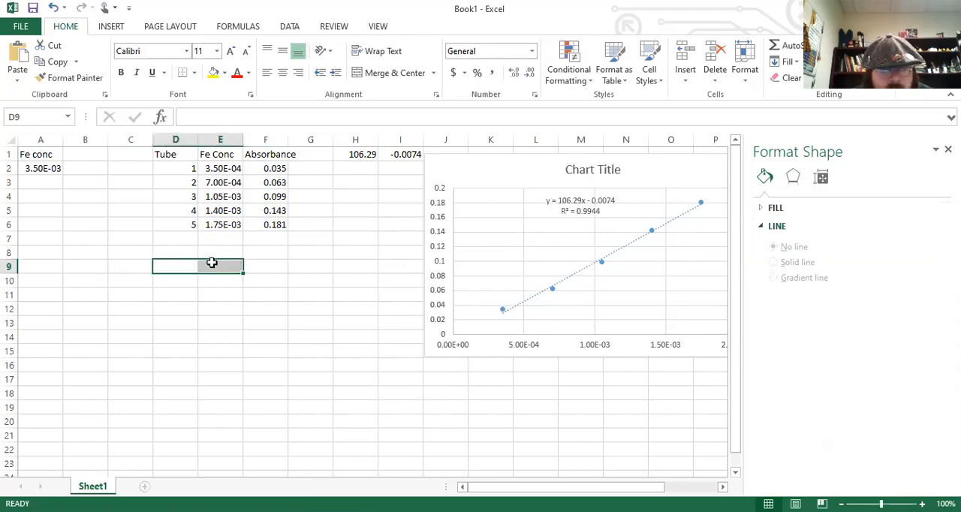
# Enter the first absorbance reading, 0.048, in E9.
pyautogui.click(210, 262)
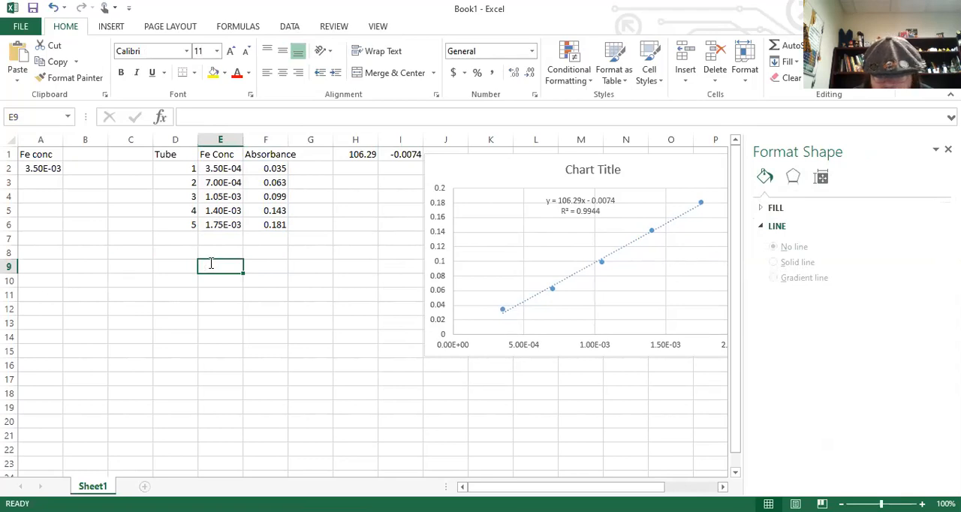
pyautogui.write('0.46')
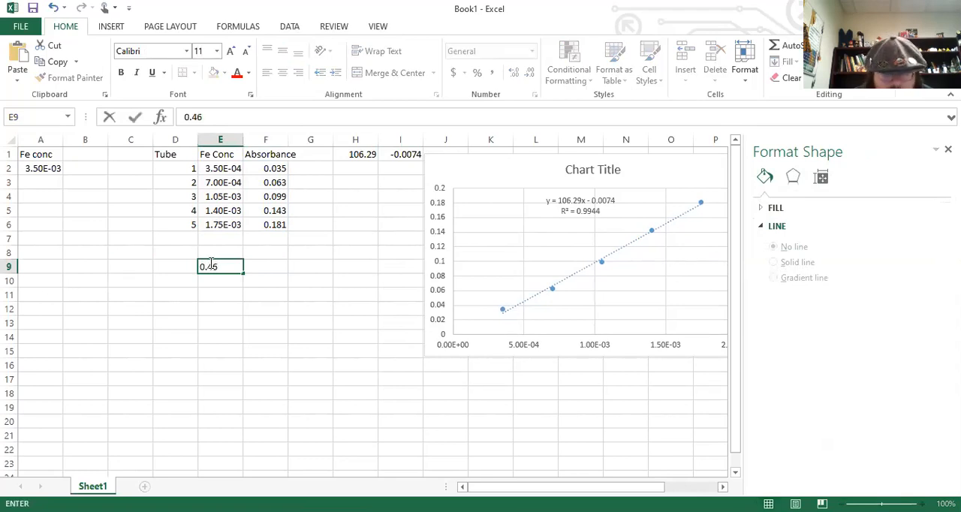
pyautogui.press('BackSpace')
pyautogui.press('BackSpace')
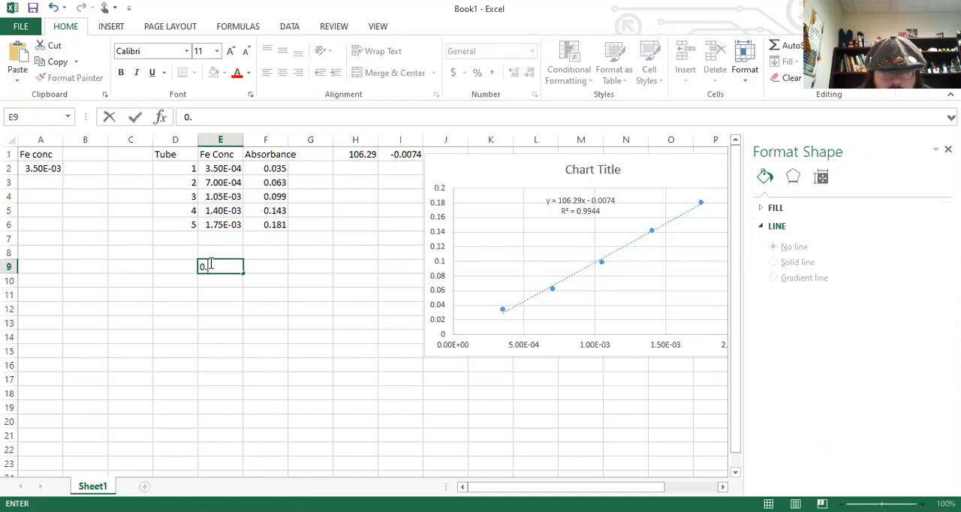
pyautogui.write('0')
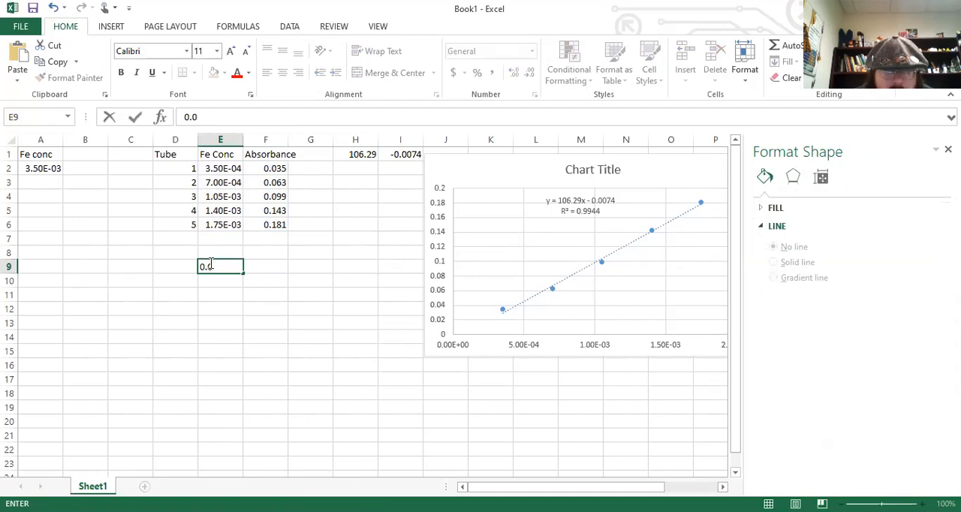
pyautogui.write('48')
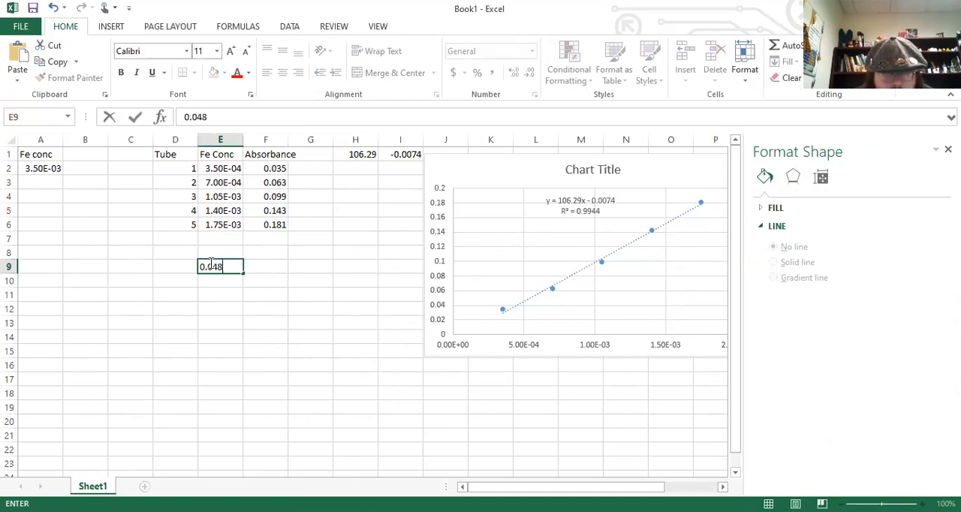
pyautogui.press('Return')
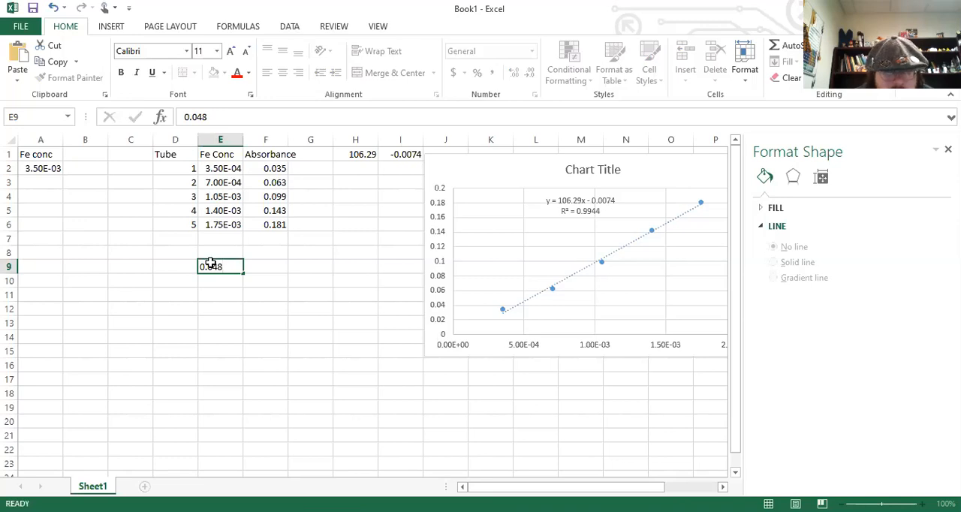
pyautogui.write('0.0')
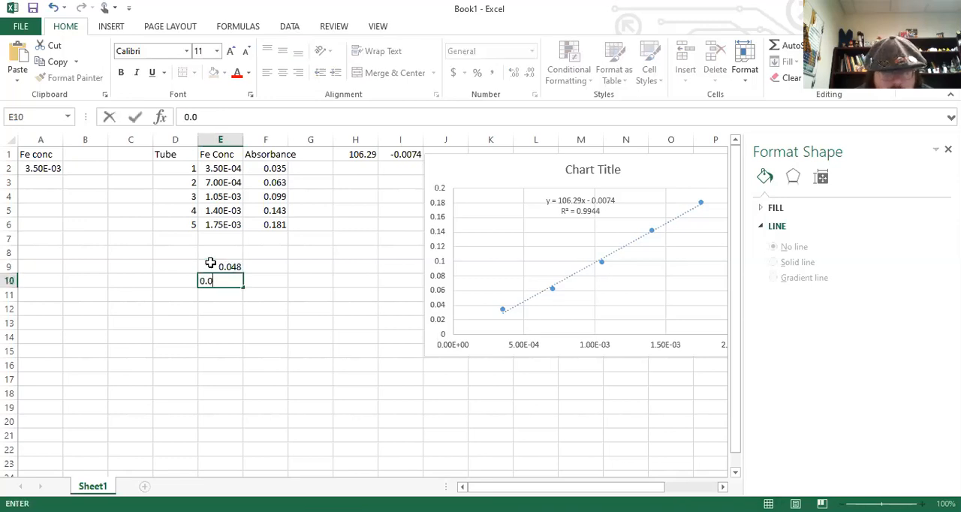
pyautogui.write('35')
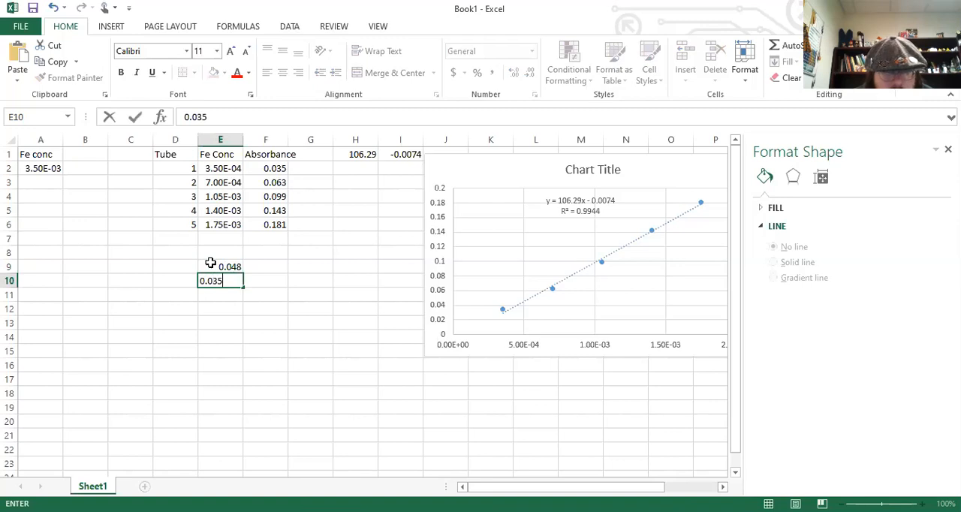
pyautogui.press('Return')
pyautogui.press('Up')
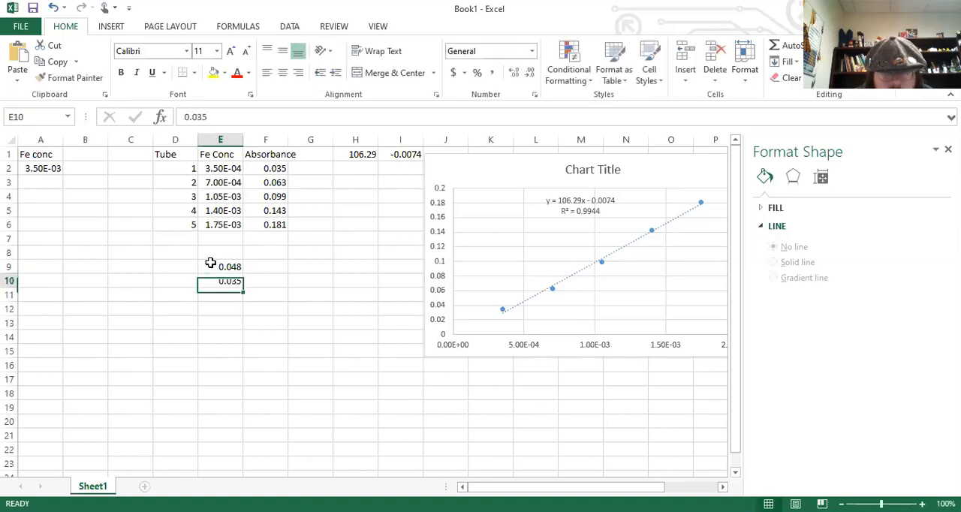
# Enter the absorbance readings 0.062 in E10 and 0.064 in E11.
pyautogui.write('0.063')
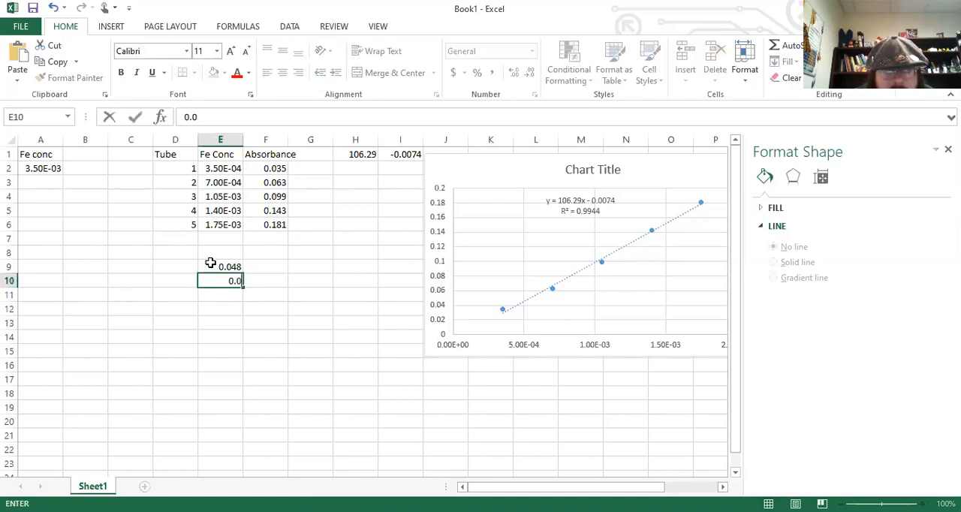
pyautogui.press('BackSpace')
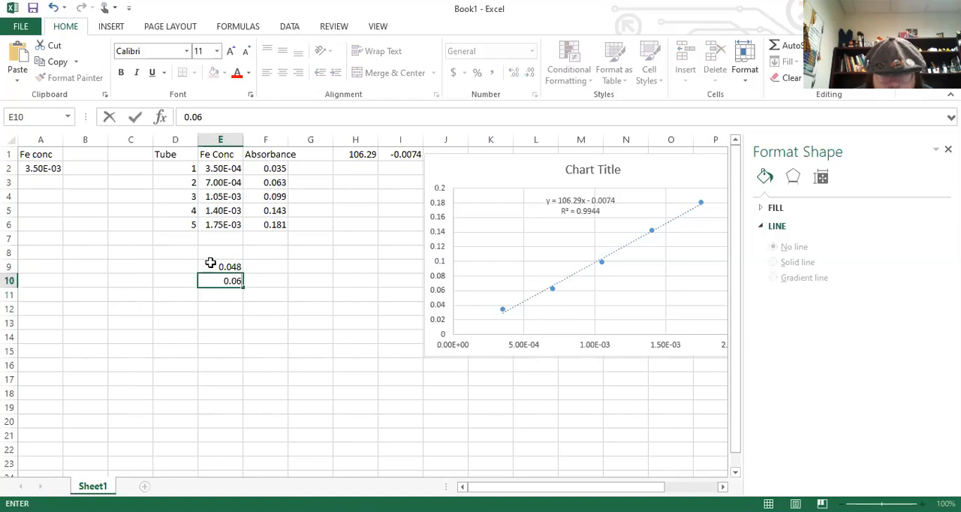
pyautogui.write('2')
pyautogui.press('Return')
pyautogui.write('0.0')
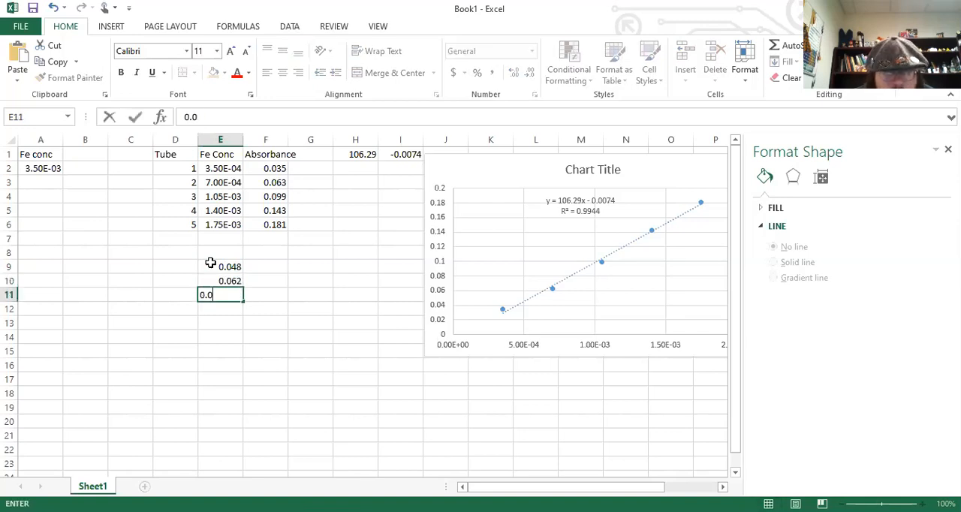
pyautogui.write('64')
pyautogui.press('Return')
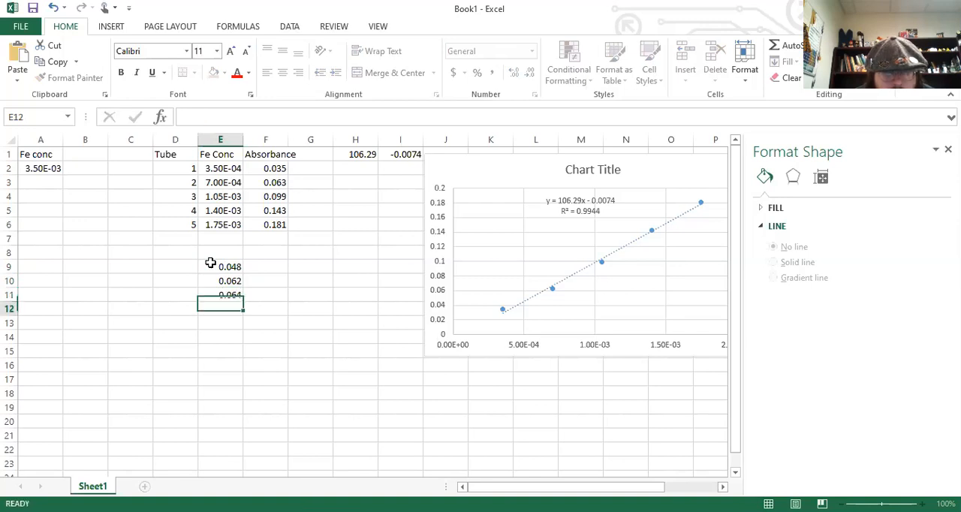
# Enter the absorbance readings 0.073 in E12 and 0.088 in E13.
pyautogui.write('0.0')
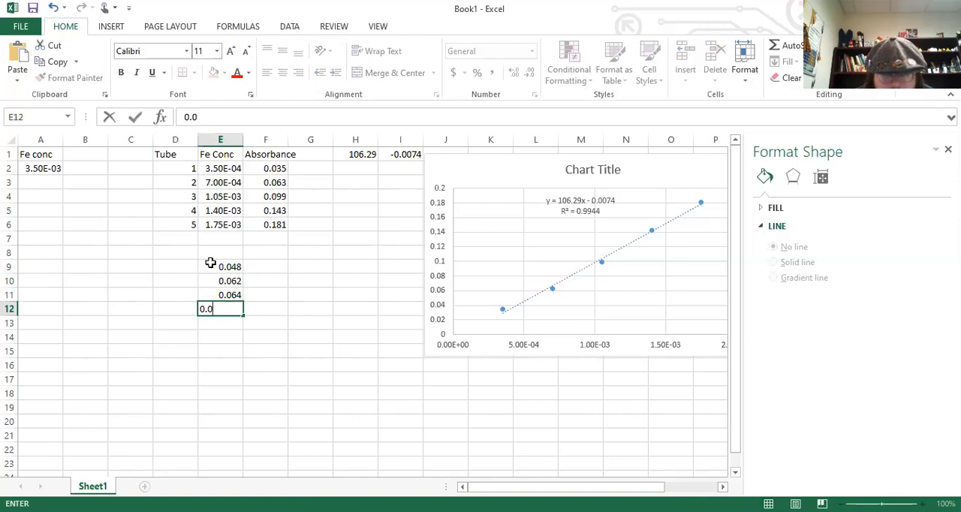
pyautogui.write('64')
pyautogui.press('BackSpace')
pyautogui.write('73')
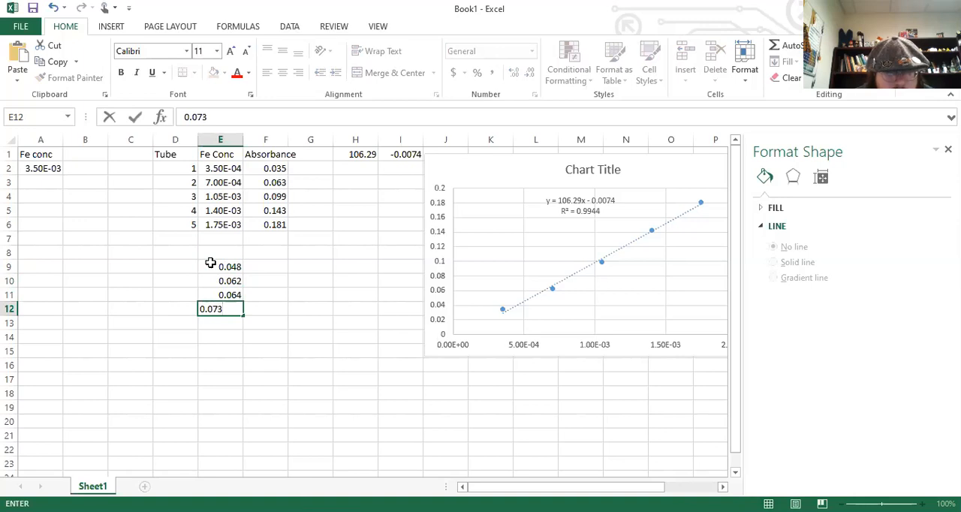
pyautogui.press('Return')
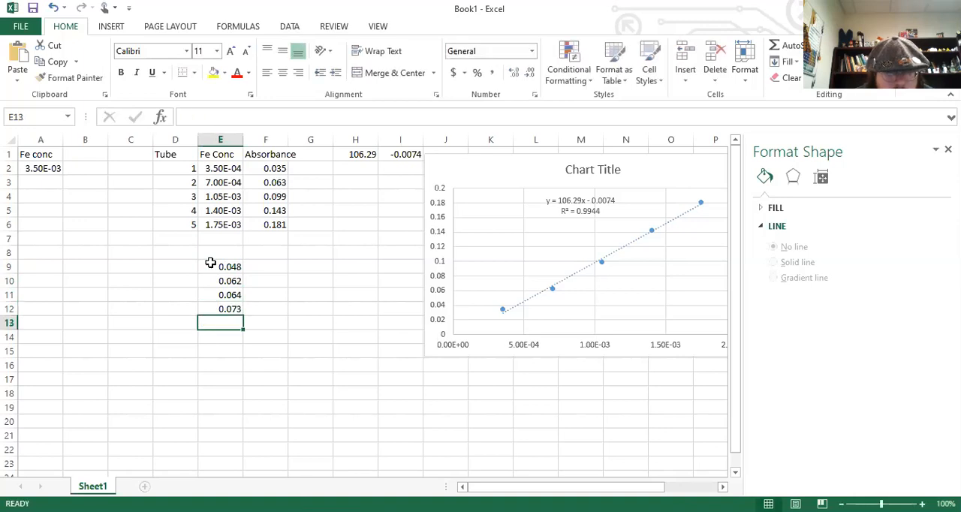
pyautogui.write('0.0')
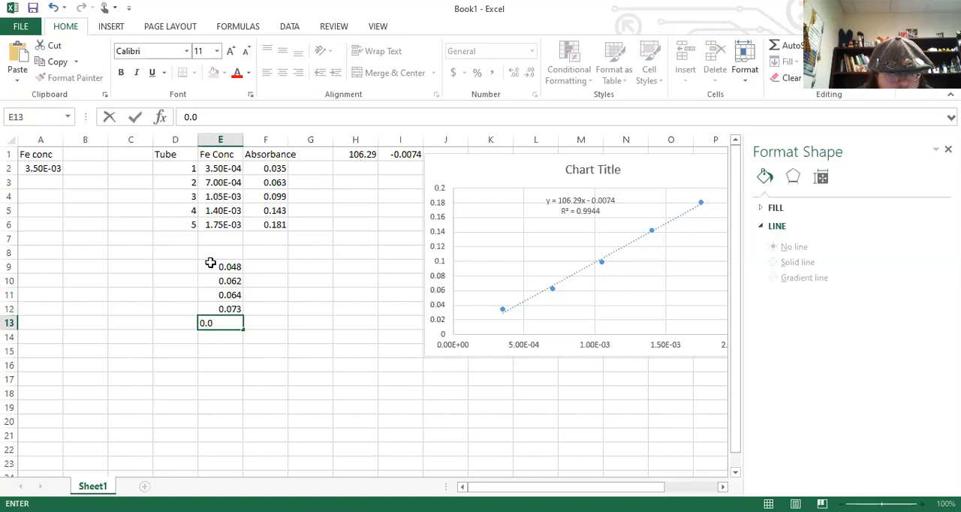
pyautogui.write('88')
pyautogui.press('Return')
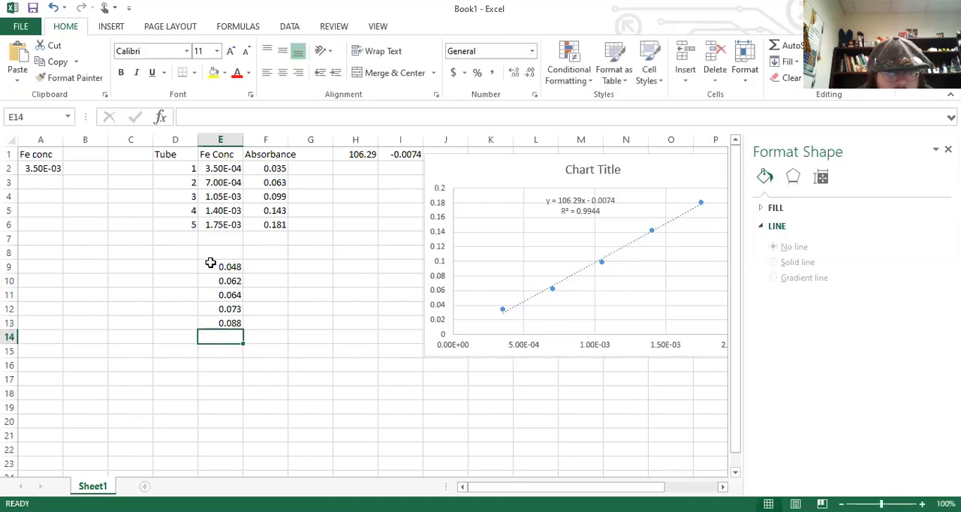
# Number the rows of the second data table 1 to 5 in B9:B13.
pyautogui.click(102, 266)
pyautogui.write('1')
pyautogui.press('Return')
pyautogui.write('2')
pyautogui.press('Return')
pyautogui.write('3')
pyautogui.press('Return')
pyautogui.write('4')
pyautogui.press('Return')
pyautogui.write('5')
pyautogui.press('Up')
pyautogui.press('Up')
pyautogui.press('Up')
pyautogui.press('Up')
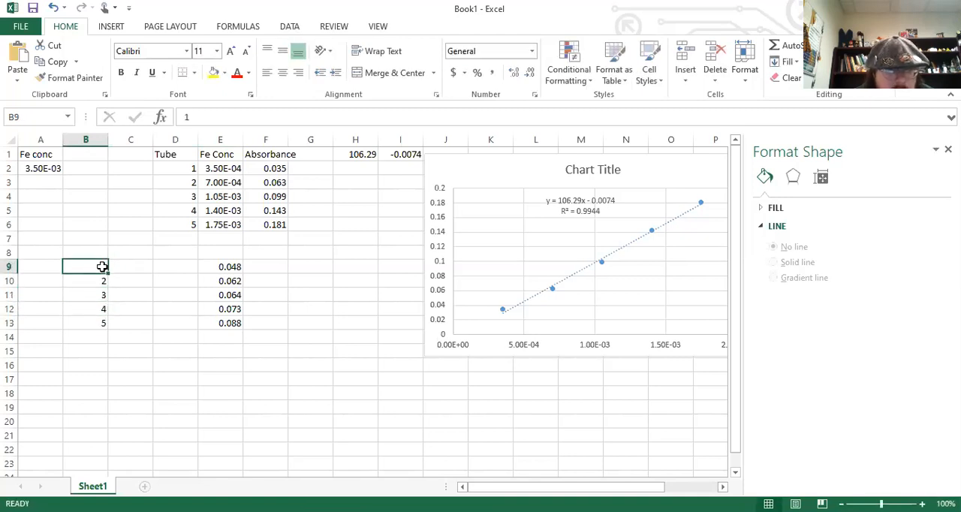
# Head the new absorbance column with "absorb" in E8.
pyautogui.press('Up')
pyautogui.press('Right')
pyautogui.press('Right')
pyautogui.press('Right')
pyautogui.write('abs')
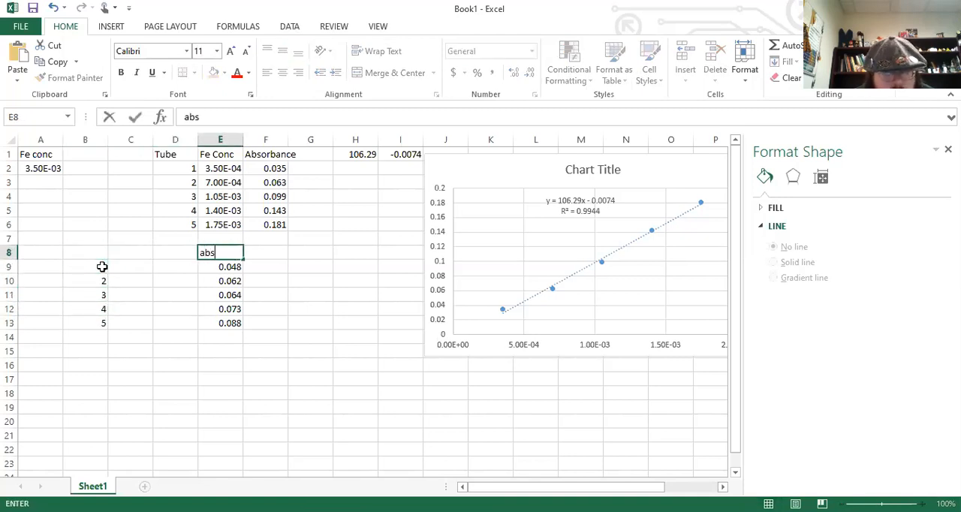
pyautogui.write('or')
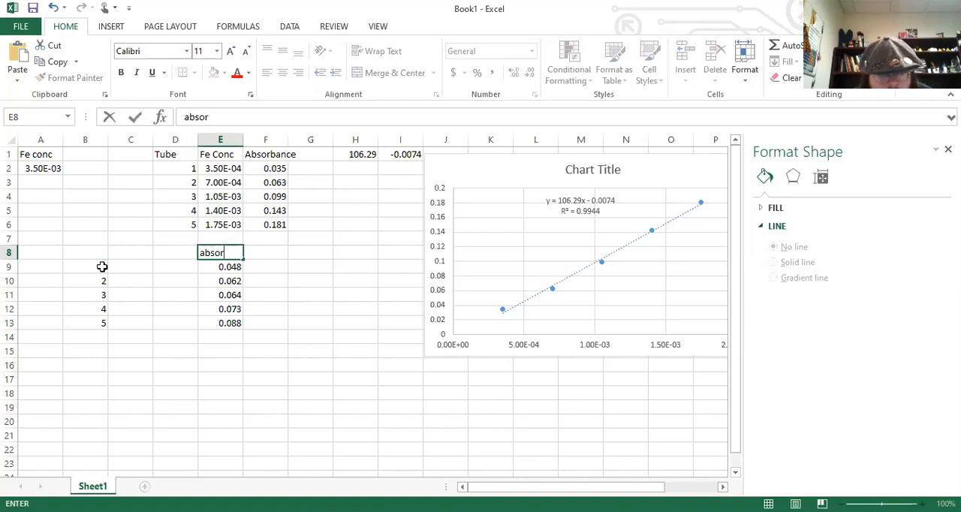
pyautogui.write('b')
pyautogui.press('Return')
# Add the column headings "Fe" in C8 and "SCN" in D8.
pyautogui.press('Left')
pyautogui.press('Left')
pyautogui.press('Up')
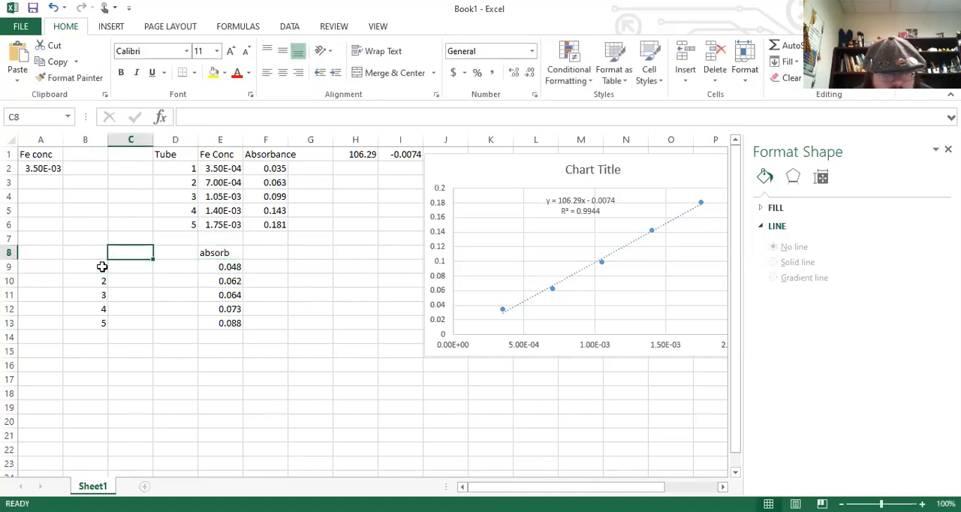
pyautogui.write('Fe')
pyautogui.press('Right')
pyautogui.write('SCN')
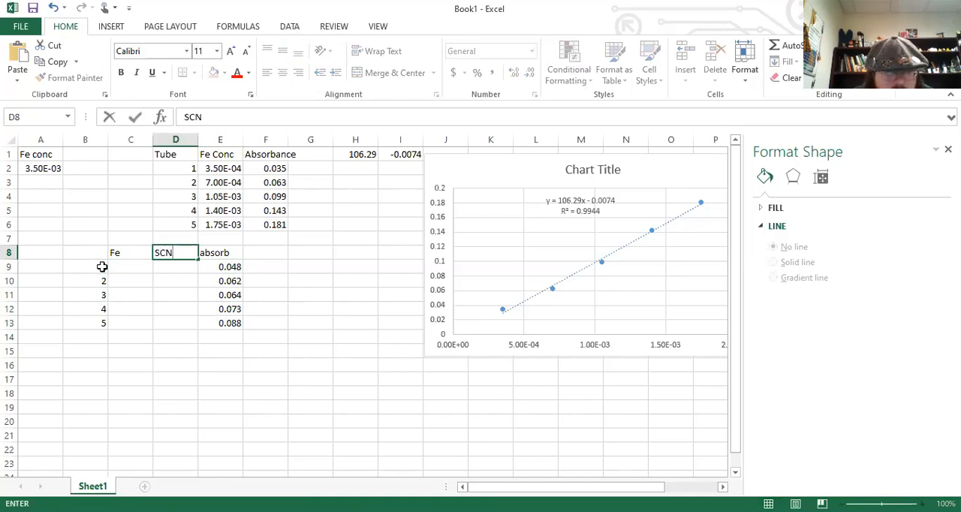
pyautogui.press('Return')
# Enter 3.50E-03 as the Fe concentration in C9 and fill it down to C13.
pyautogui.press('Left')
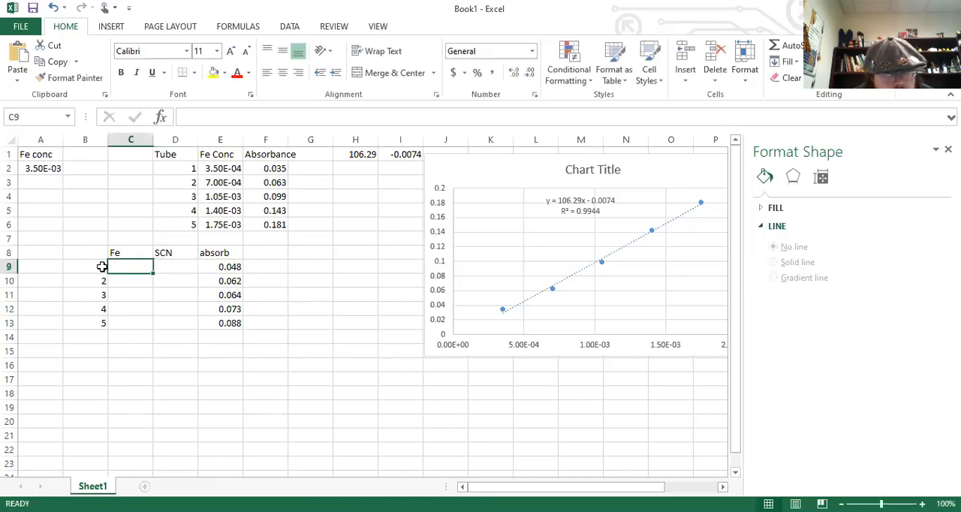
pyautogui.write('3.50E-03')
pyautogui.press('Return')
pyautogui.press('Up')
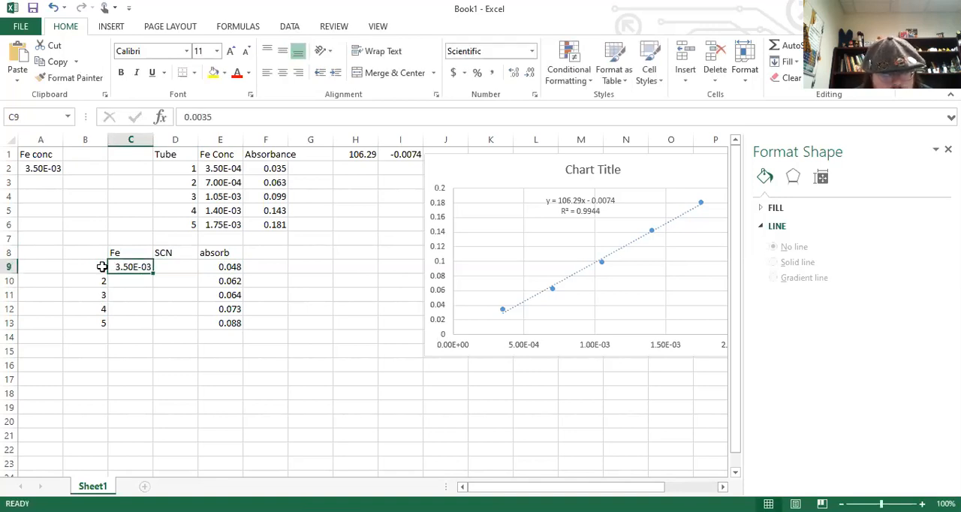
pyautogui.moveTo(153, 273); pyautogui.dragTo(151, 324)
# Fill the 3.50E-03 concentration from C13 across into D13 as the SCN value for tube 5.
pyautogui.click(181, 268)
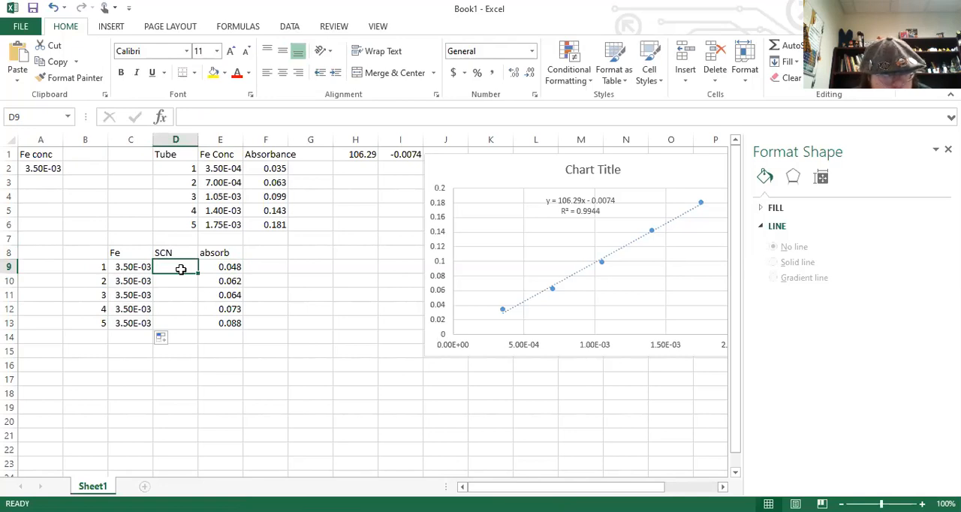
pyautogui.click(144, 322)
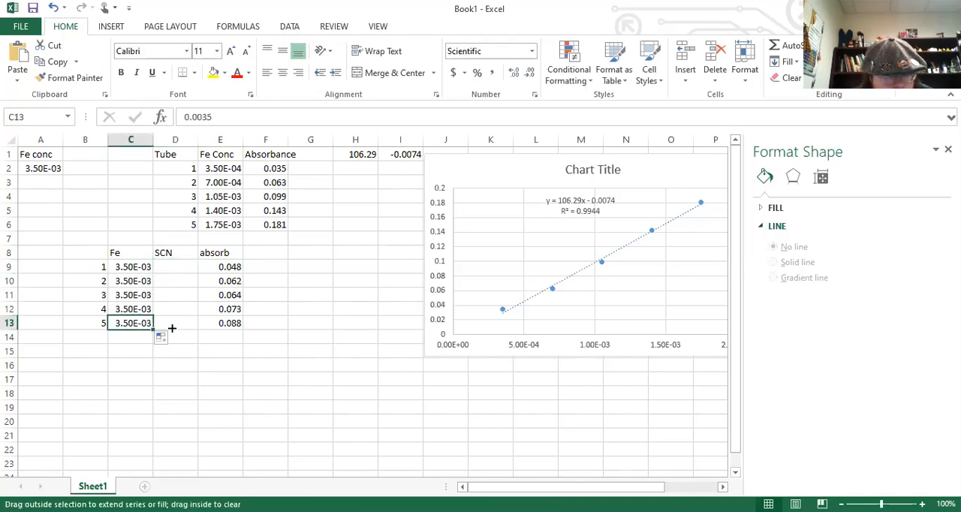
pyautogui.moveTo(171, 328); pyautogui.dragTo(180, 325)
# Calculate the tube 1 SCN concentration in D9 with a formula that multiplies D13 by 0.2.
pyautogui.click(184, 307)
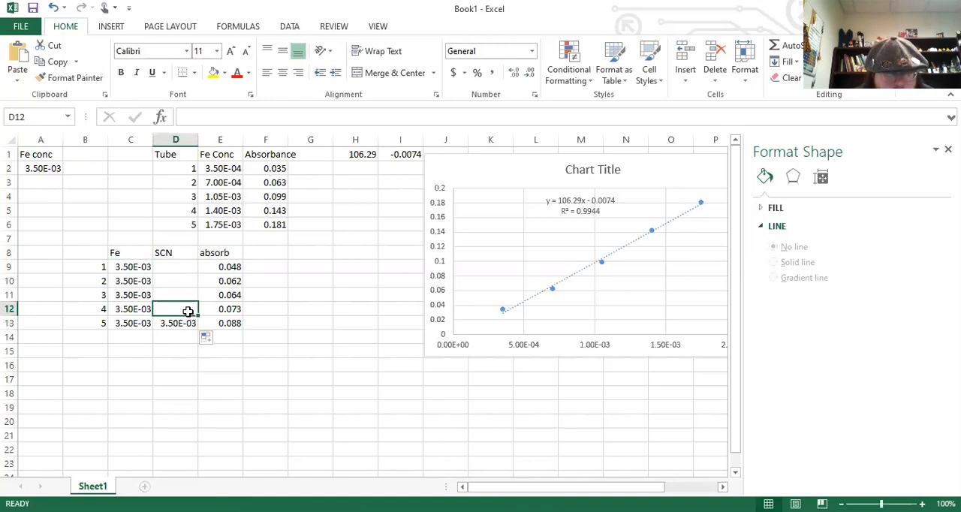
pyautogui.press('Up')
pyautogui.press('Up')
pyautogui.press('Up')
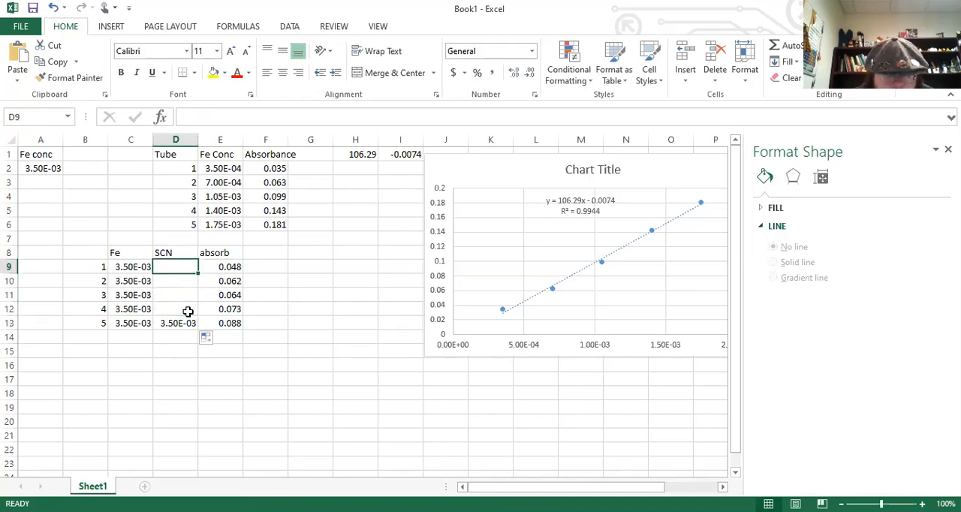
pyautogui.write('=')
pyautogui.click(188, 322)
pyautogui.write('*2')
pyautogui.press('Return')
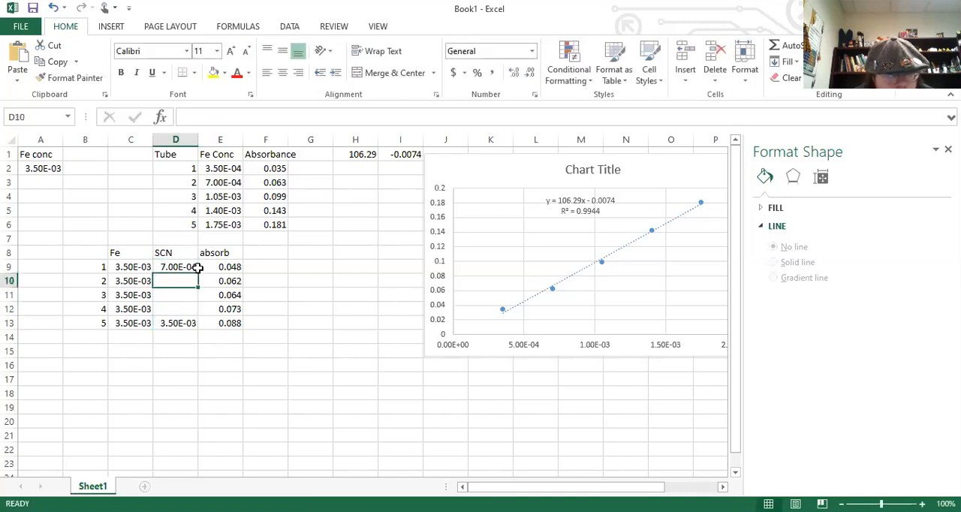
# Enter =D9*2 in D10 as the SCN concentration for tube 2.
pyautogui.click(197, 268)
pyautogui.click(186, 280)
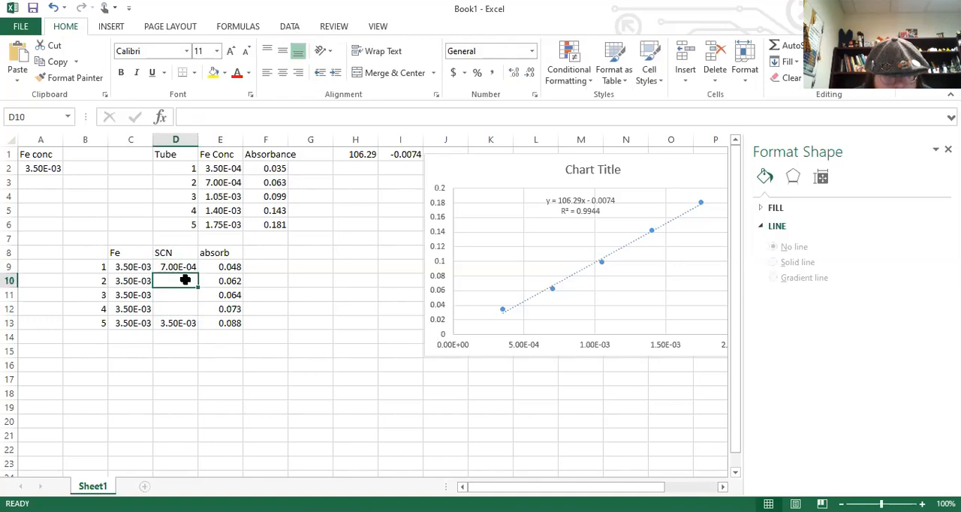
pyautogui.write('=')
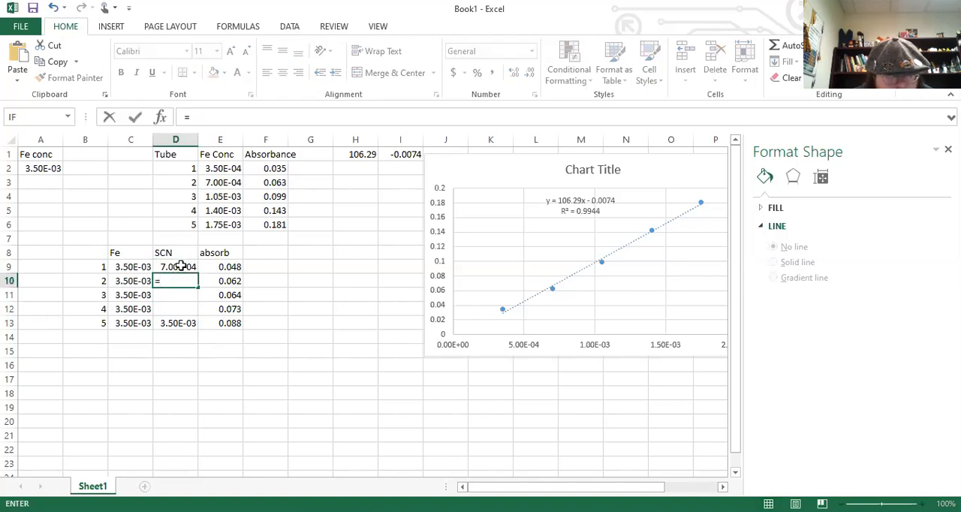
pyautogui.click(181, 266)
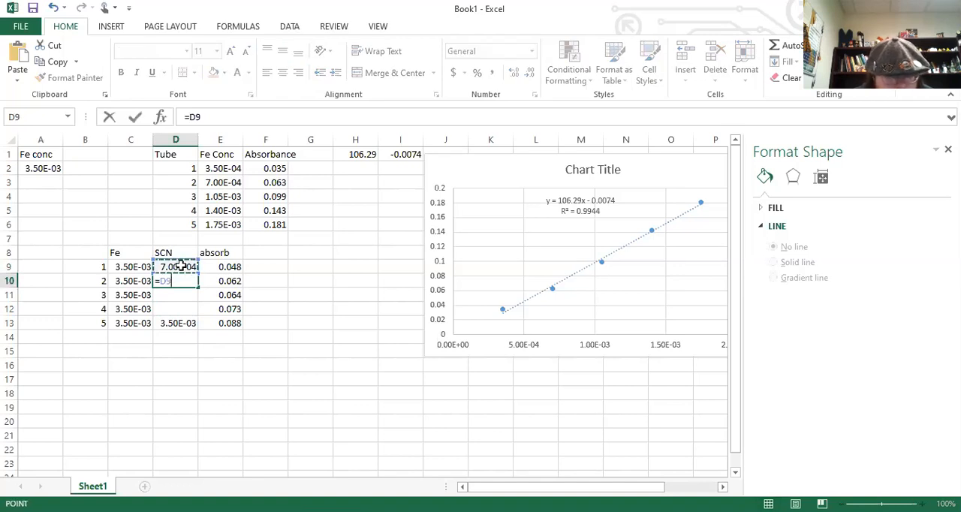
pyautogui.write('*')
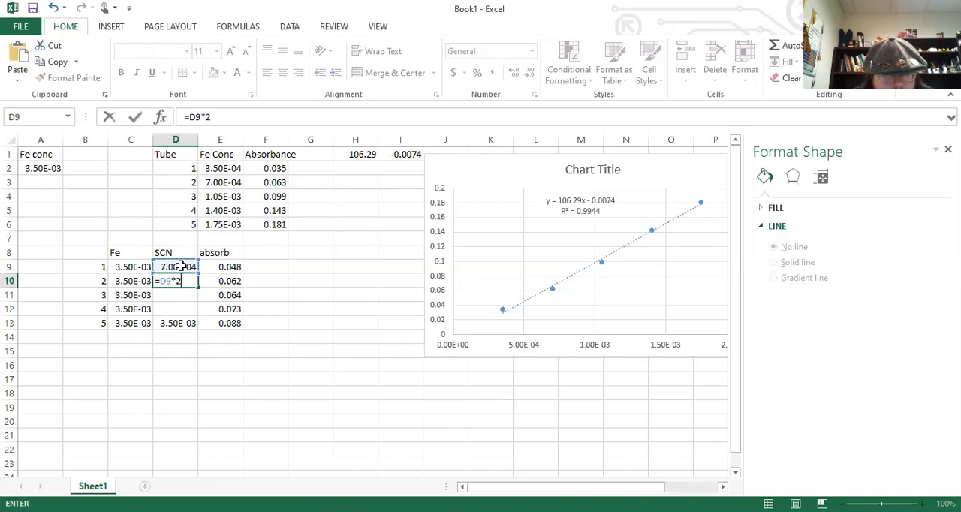
pyautogui.press('Return')
# Calculate the tube 3 SCN concentration in D11 with the formula =D9*3.
pyautogui.write('+')
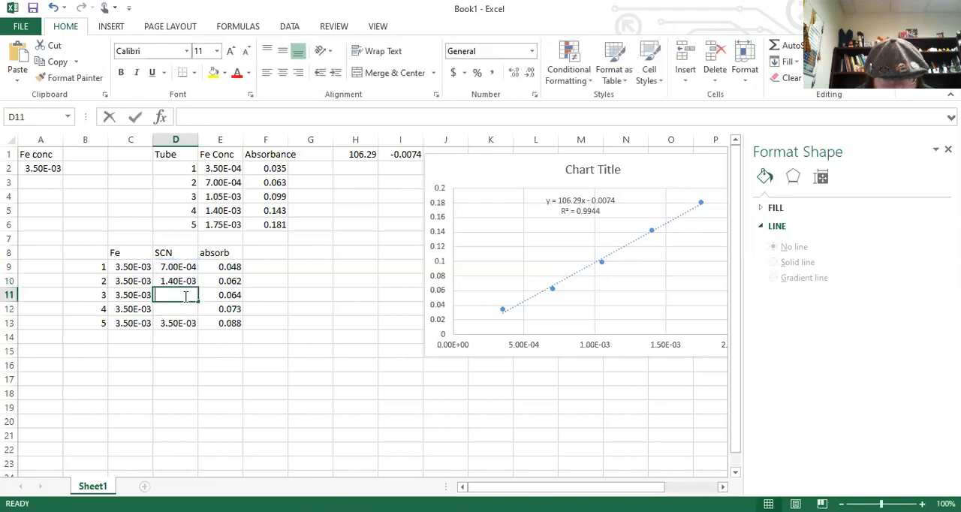
pyautogui.click(183, 269)
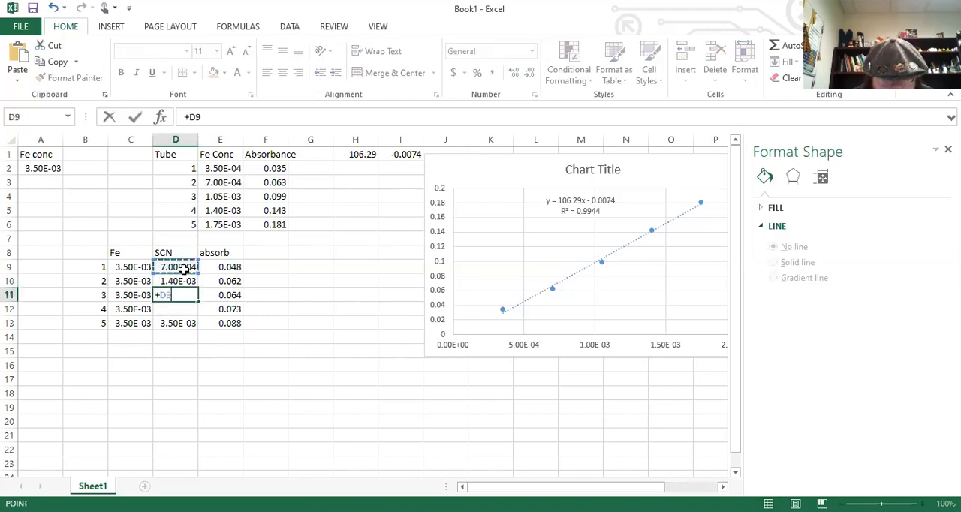
pyautogui.write('*')
pyautogui.press('Return')
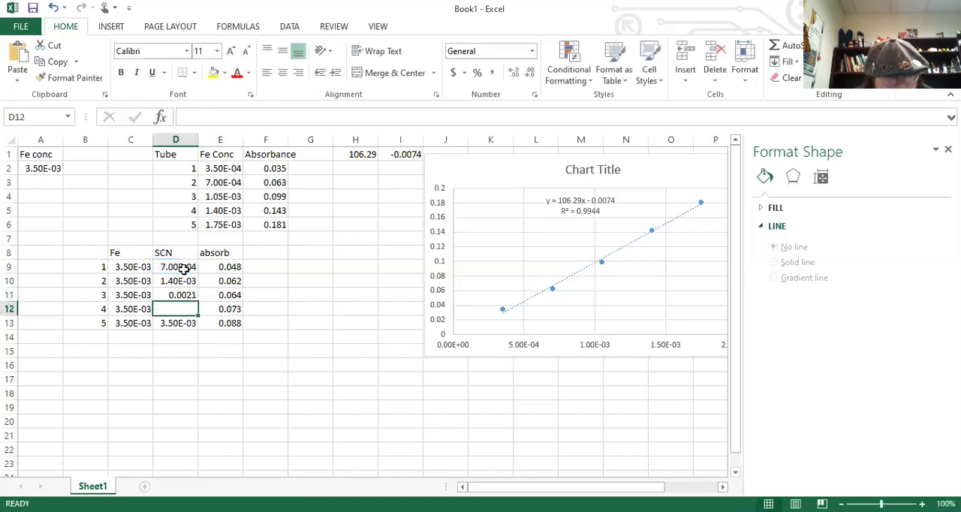
pyautogui.press('Up')
pyautogui.click(197, 117)
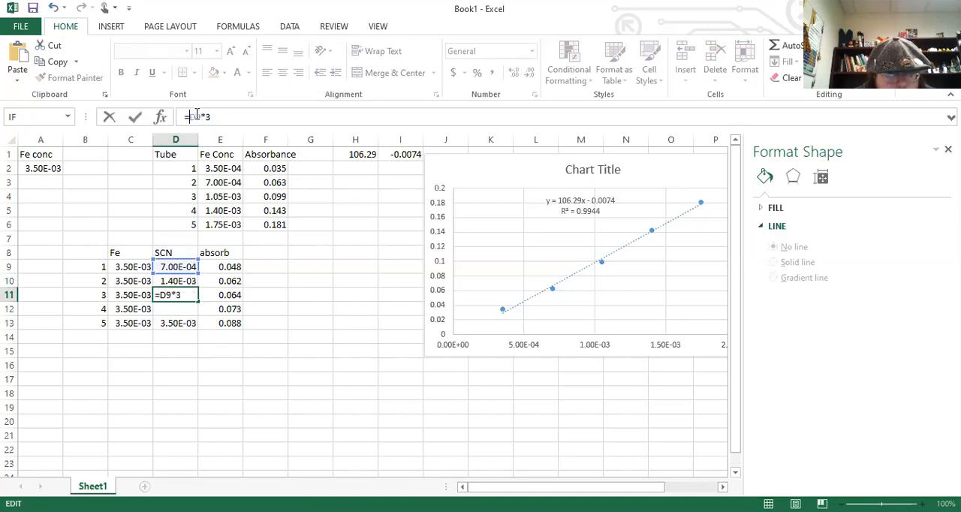
pyautogui.press('Return')
# Enter =D9*4 in D12 for the tube 4 SCN concentration.
pyautogui.write('=')
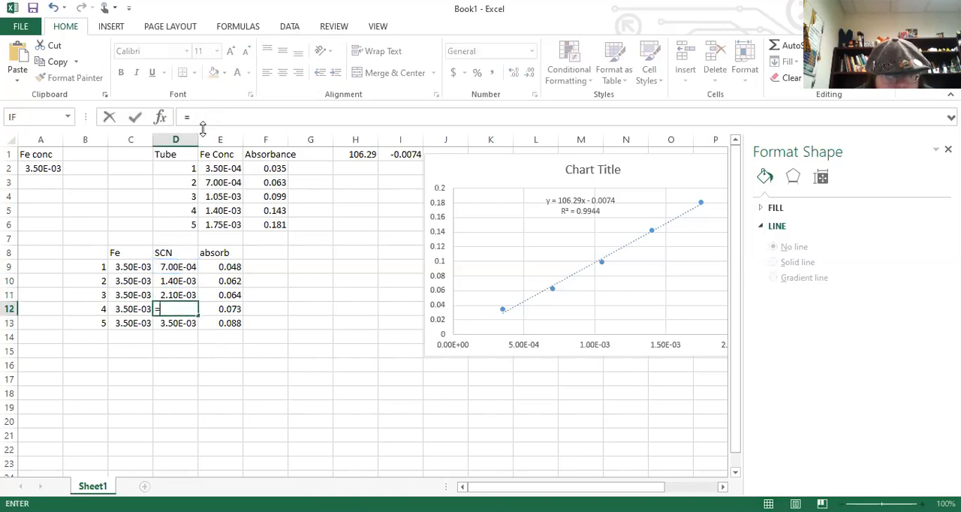
pyautogui.click(175, 266)
pyautogui.write('*')
pyautogui.press('Return')
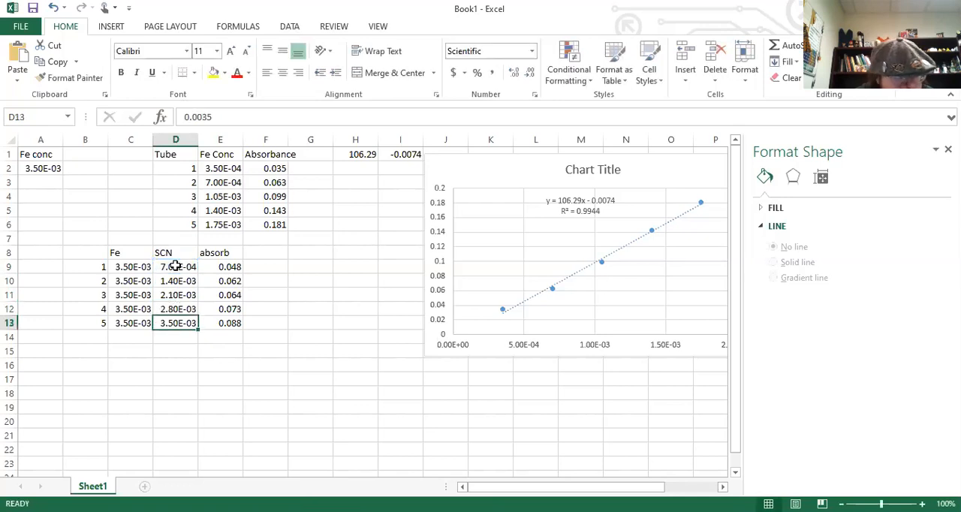
# Add the column heading "FeSCN" in G8, leaving column F empty beside the absorbance values.
pyautogui.press('Up')
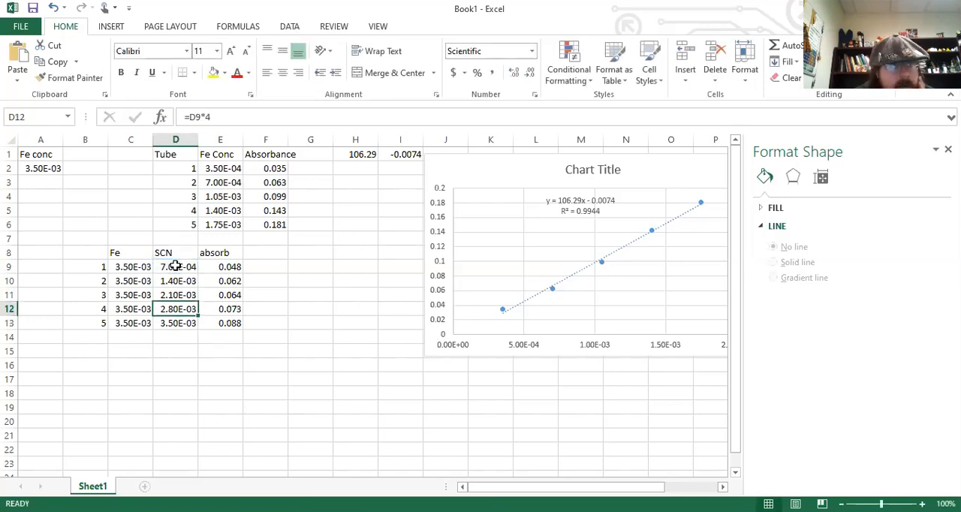
pyautogui.press('Up')
pyautogui.press('Up')
pyautogui.press('Up')
pyautogui.press('Up')
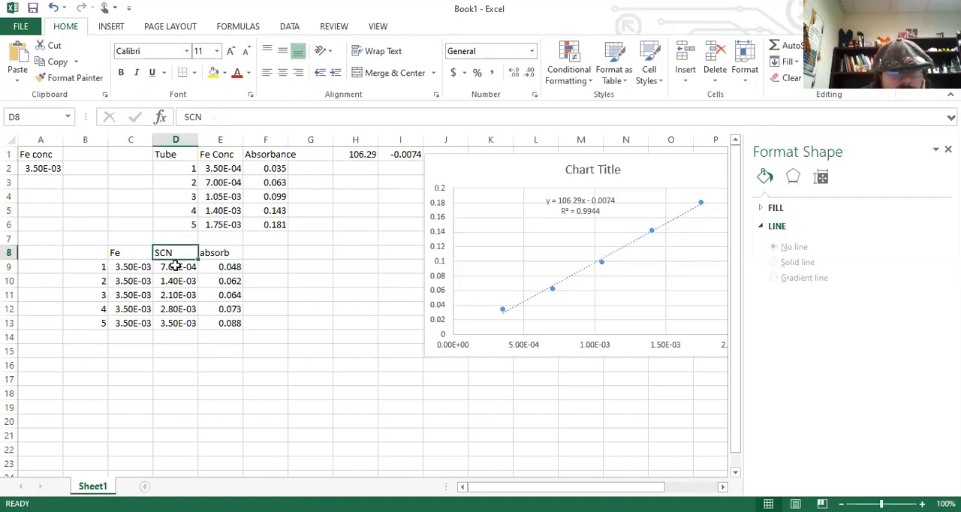
pyautogui.press('Right')
pyautogui.press('Right')
pyautogui.press('Right')
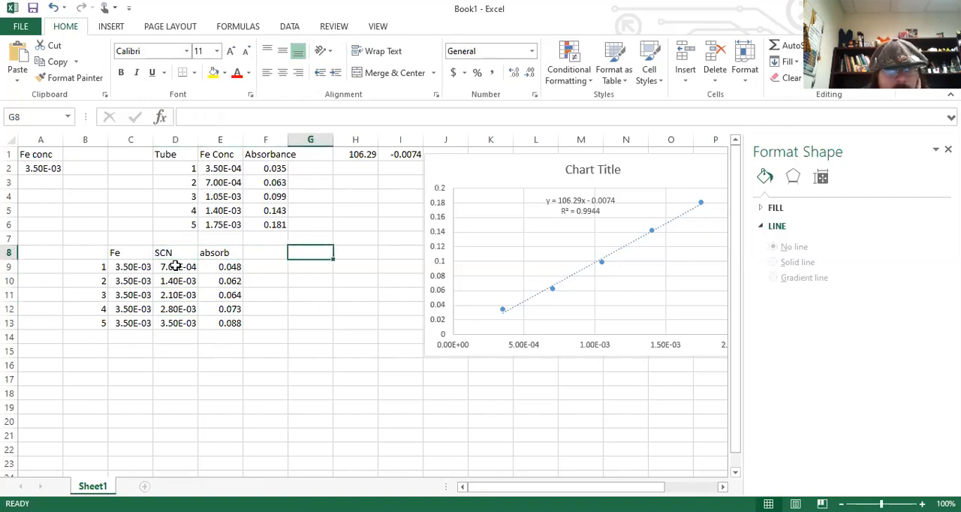
pyautogui.press('Left')
pyautogui.press('Right')
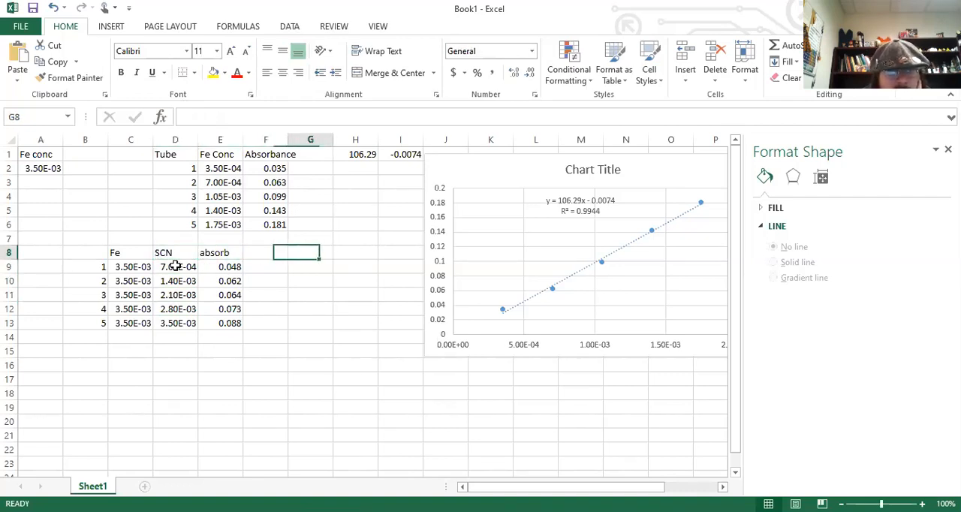
pyautogui.press('Left')
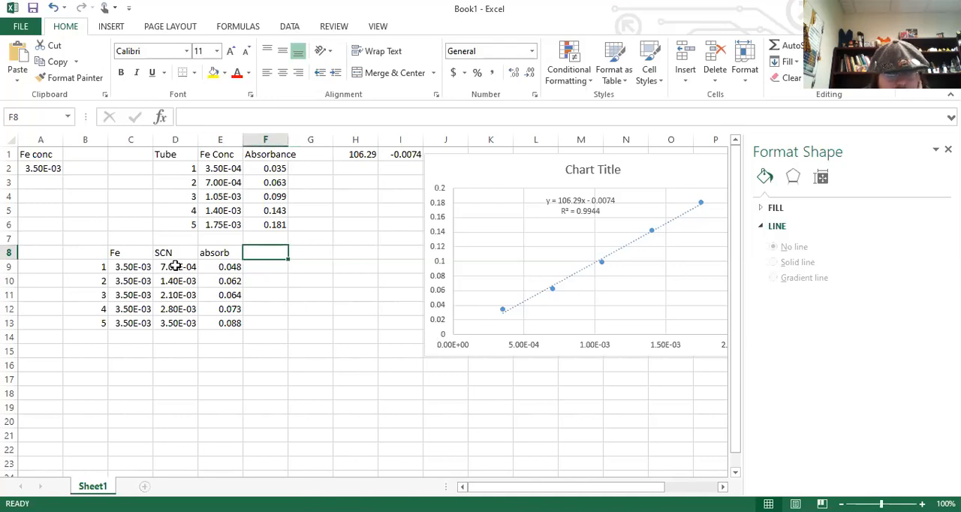
pyautogui.press('Right')
pyautogui.press('Left')
pyautogui.press('Right')
pyautogui.write('F')
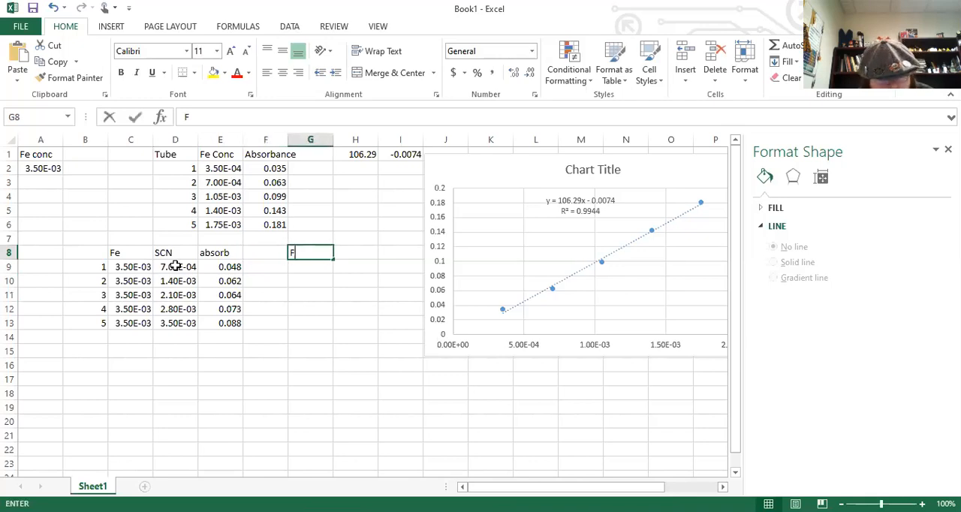
pyautogui.write('eSCN')
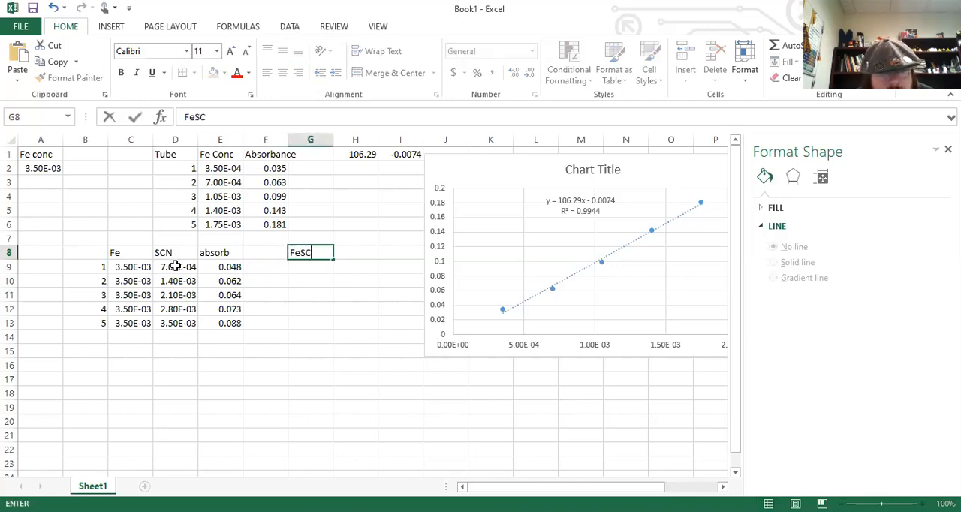
pyautogui.click(306, 265)
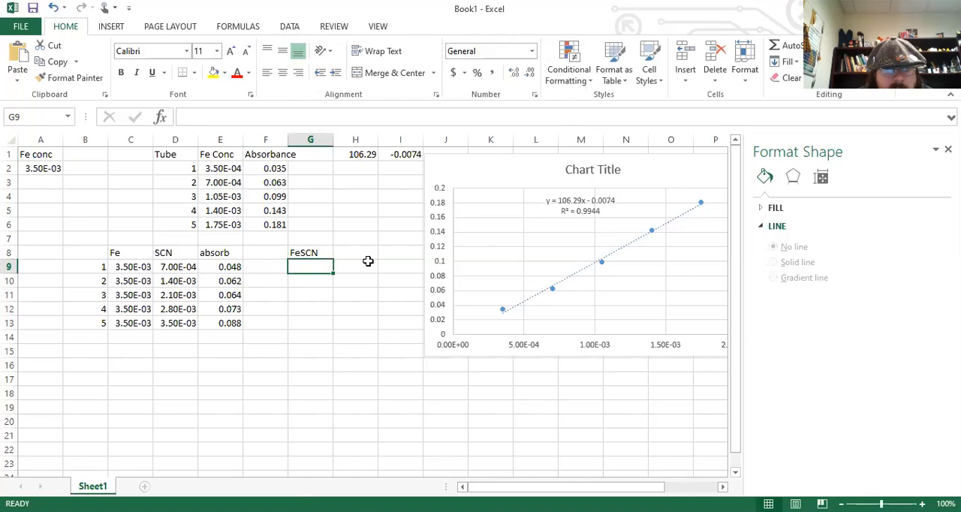
# Calculate the tube 1 FeSCN concentration in G9 with the formula =(E9-I1)/H1.
pyautogui.click(226, 268)
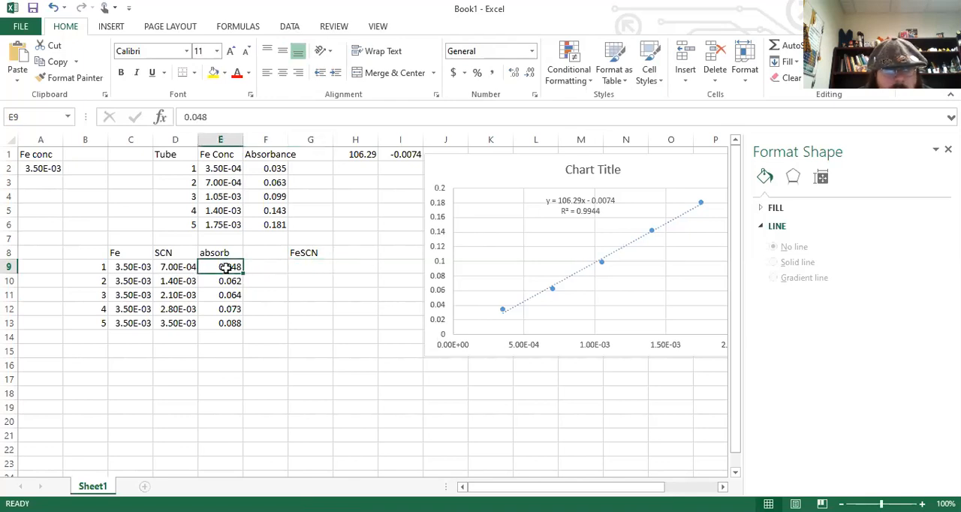
pyautogui.click(297, 267)
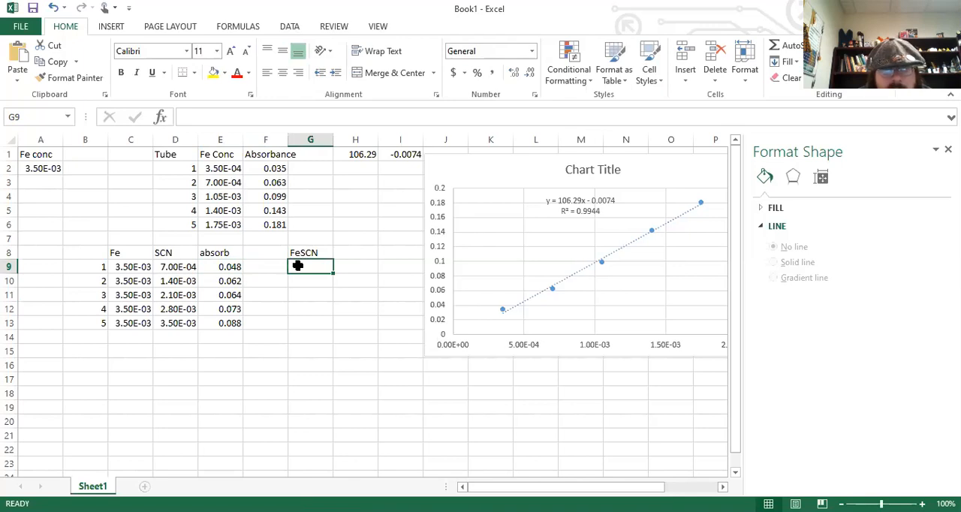
pyautogui.click(233, 267)
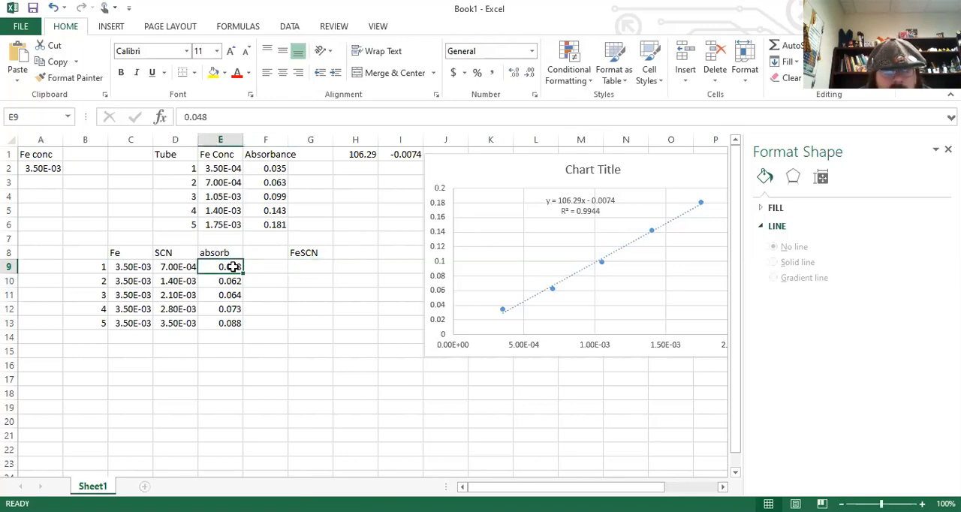
pyautogui.click(301, 264)
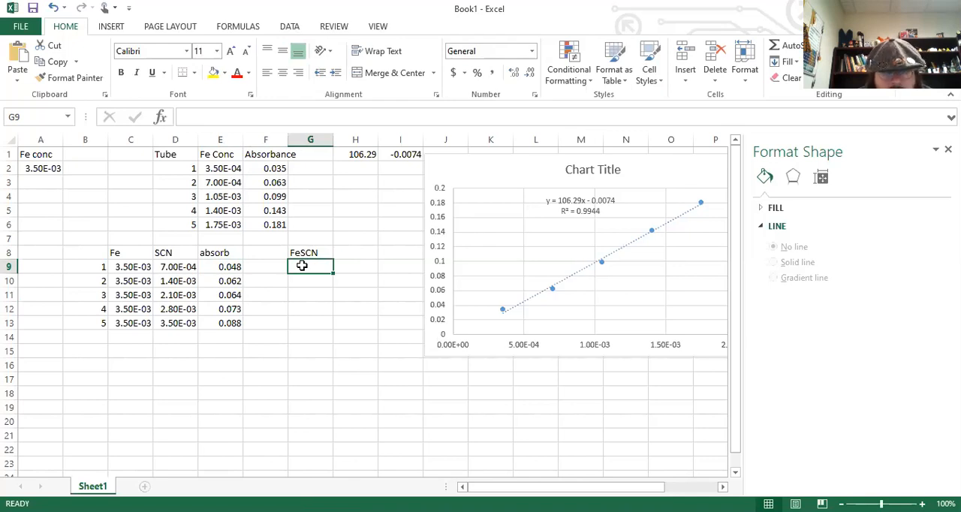
pyautogui.write('=')
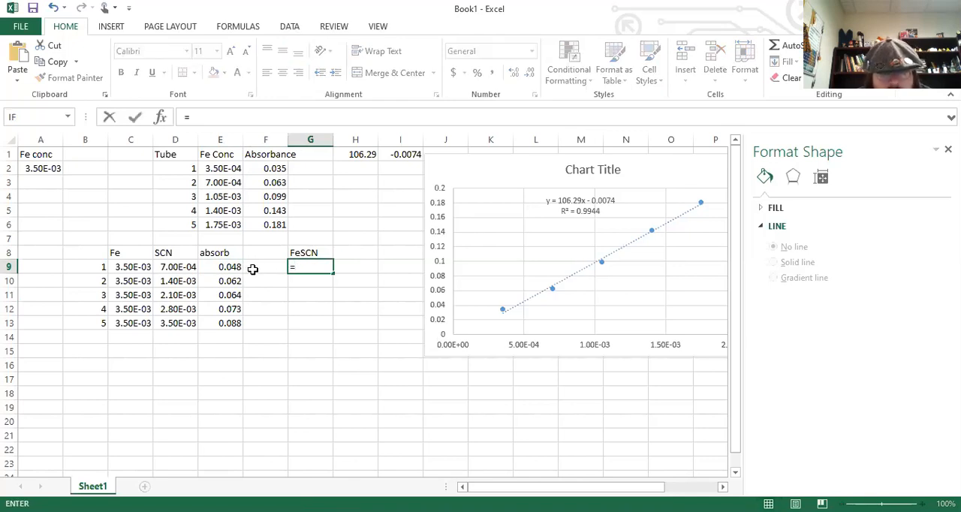
pyautogui.write('(')
pyautogui.click(231, 270)
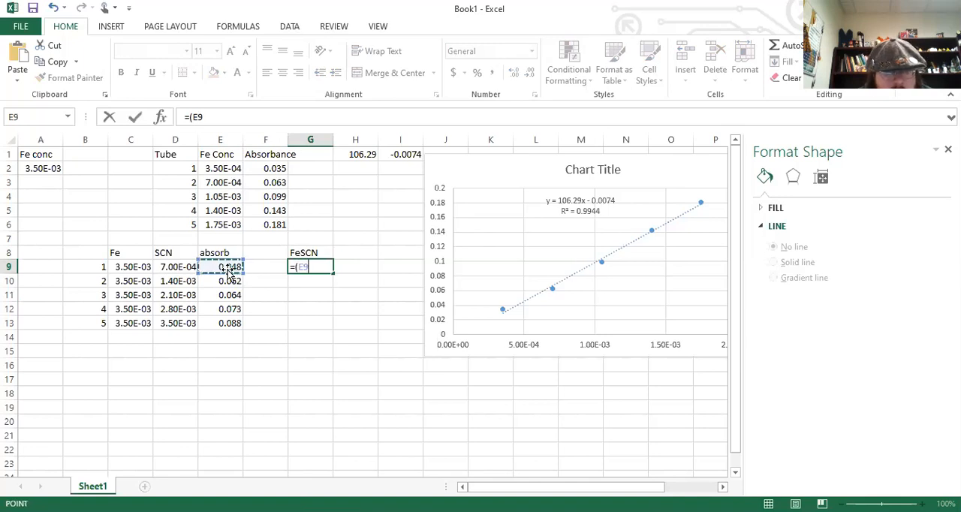
pyautogui.write('+')
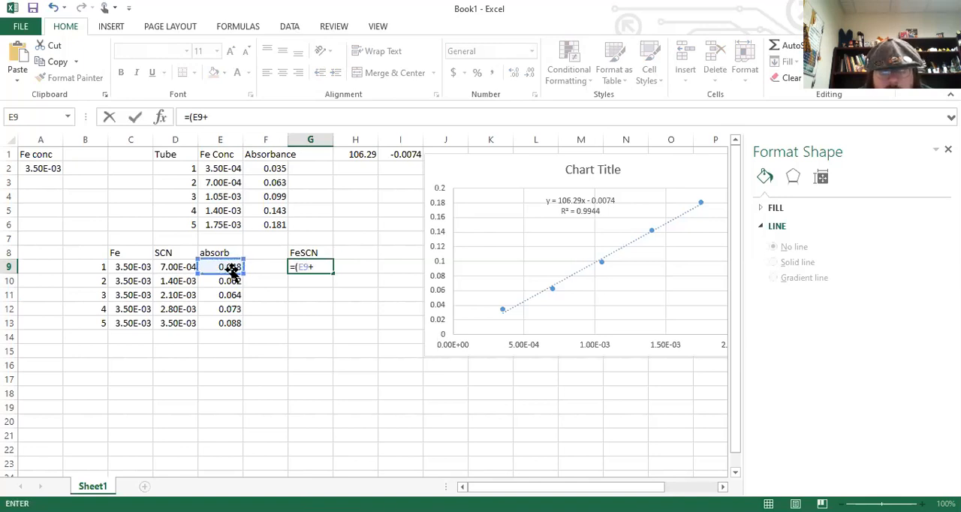
pyautogui.click(405, 158)
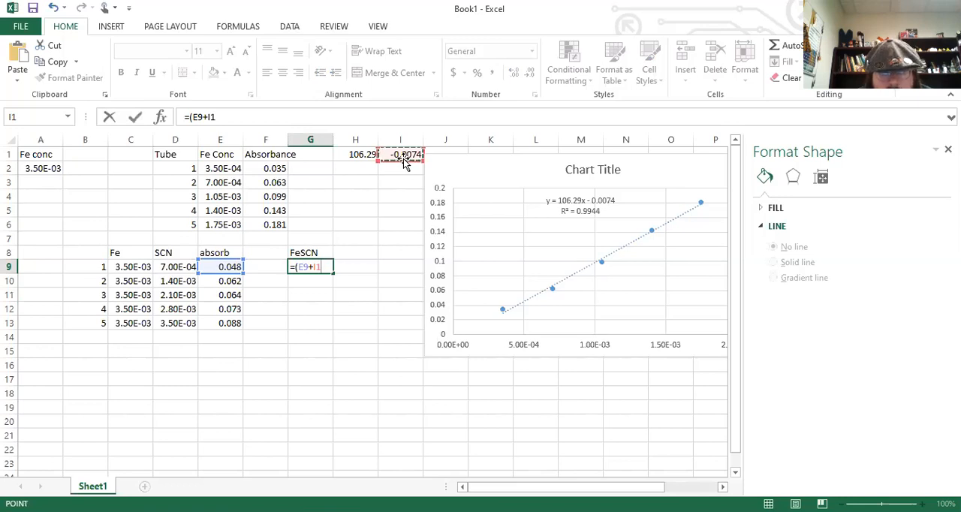
pyautogui.click(314, 269)
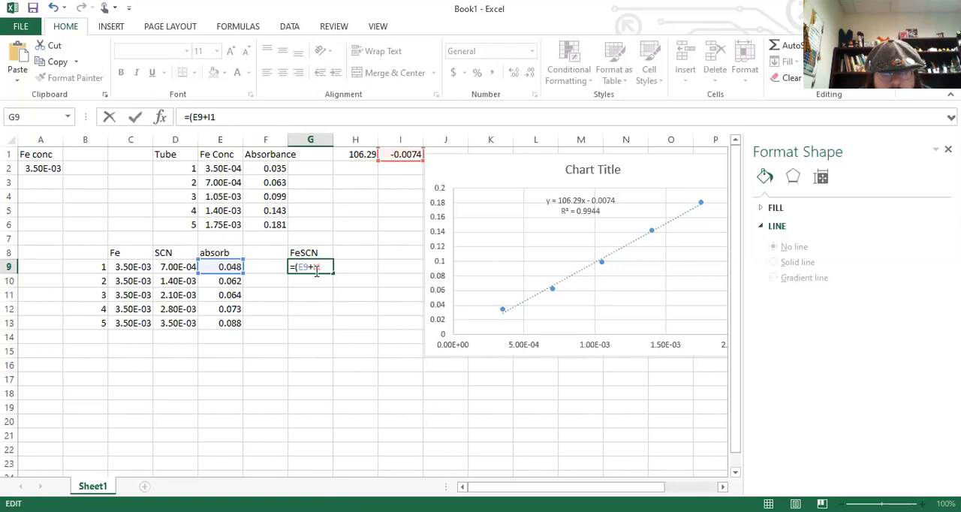
pyautogui.press('BackSpace')
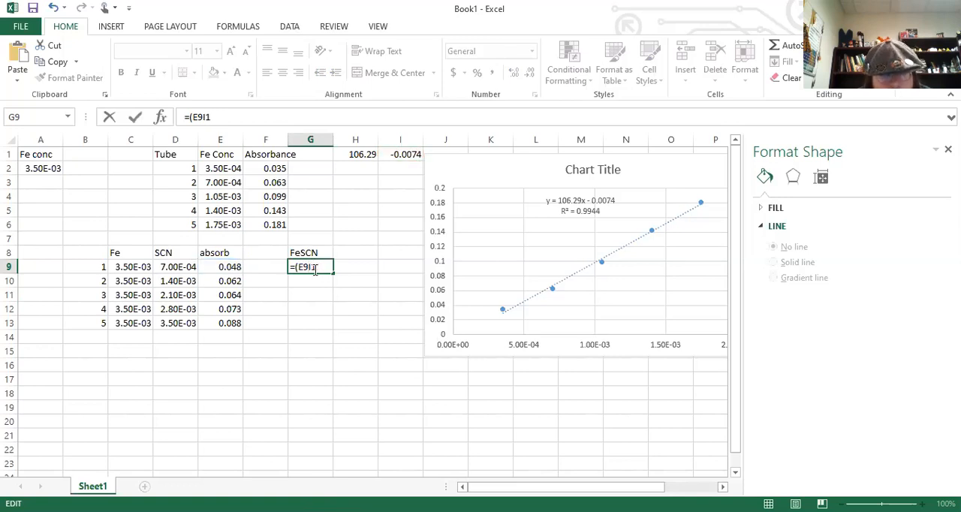
pyautogui.write('-')
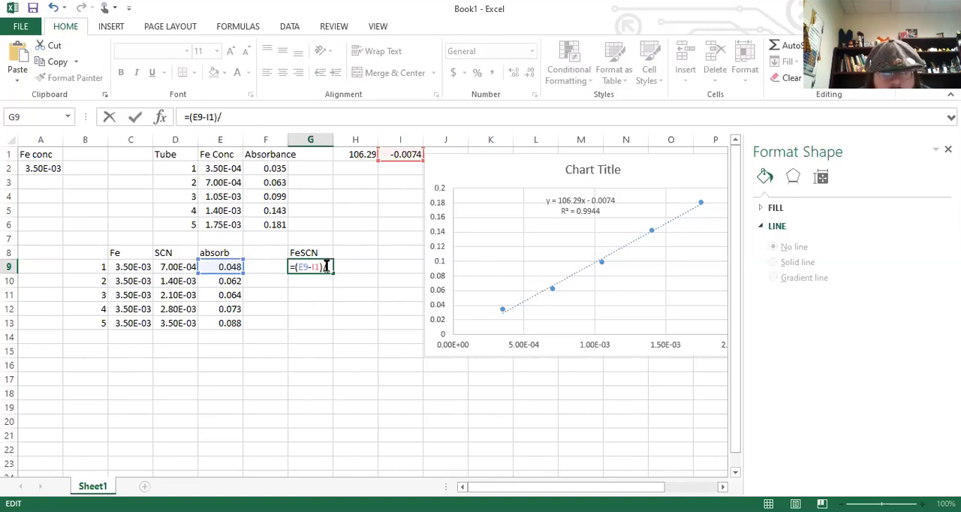
pyautogui.click(368, 154)
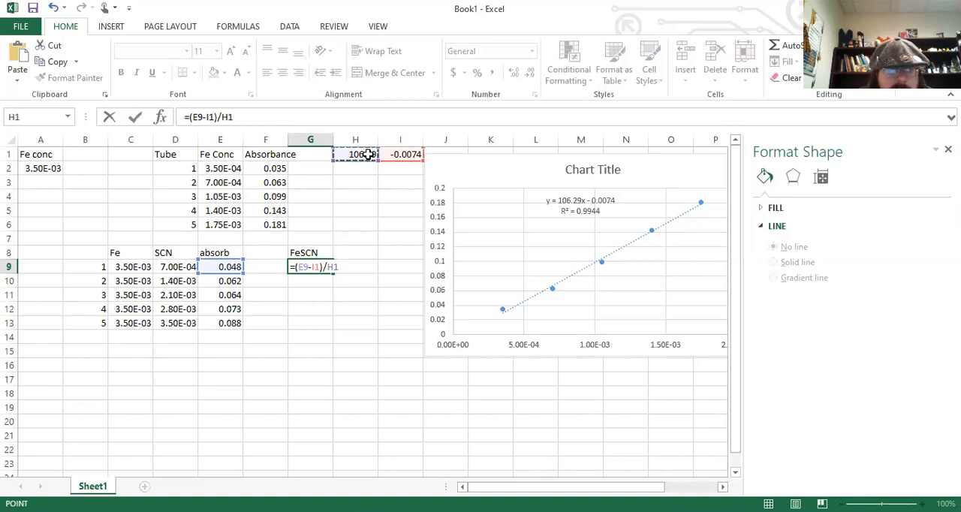
pyautogui.press('Return')
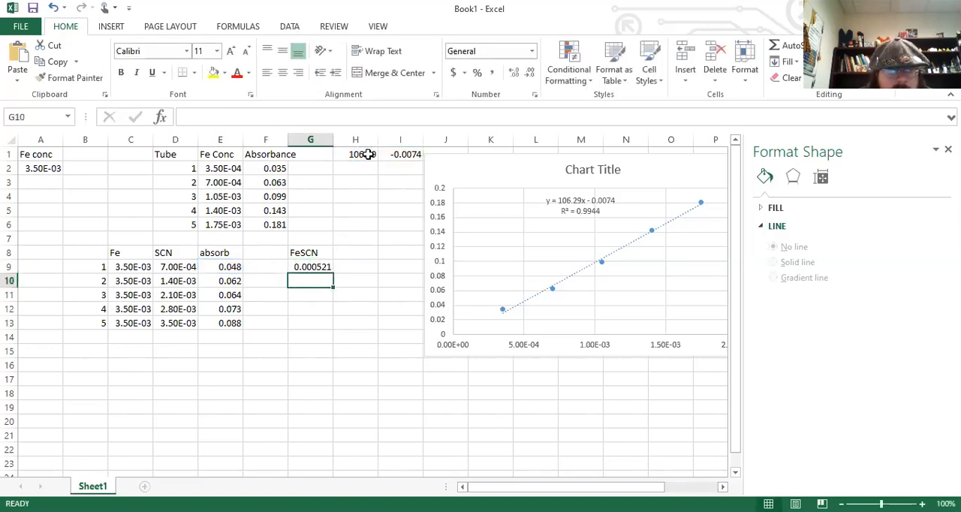
pyautogui.press('Up')
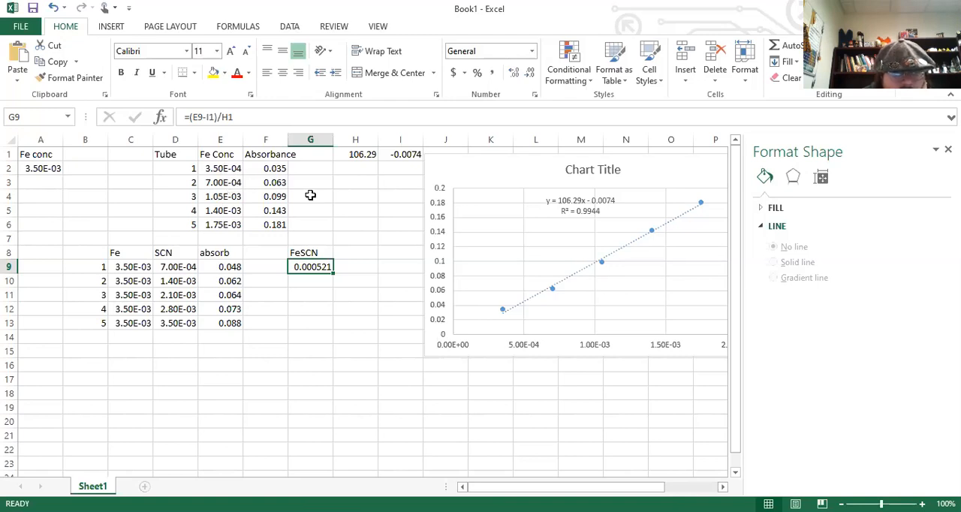
# Enter the row labels I, C and E in C17 to C19 below the second table.
pyautogui.click(354, 266)
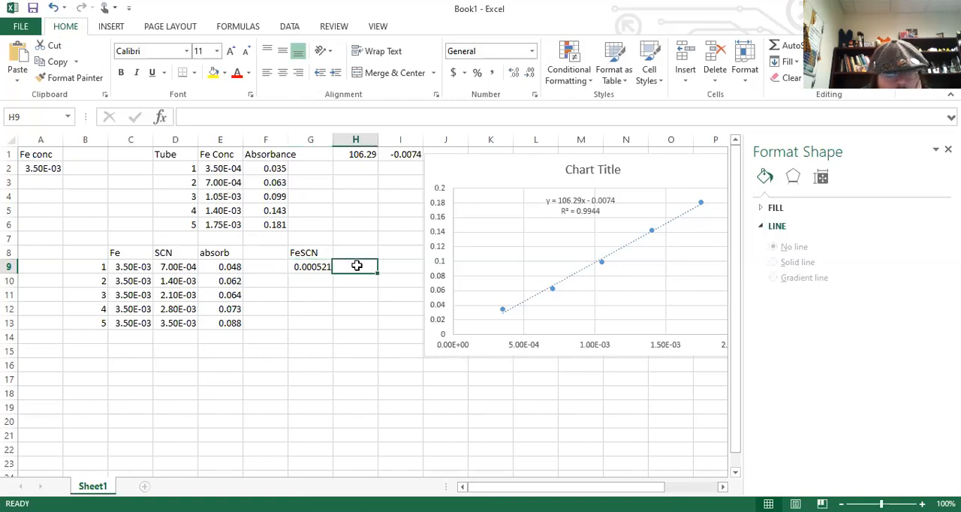
pyautogui.click(148, 375)
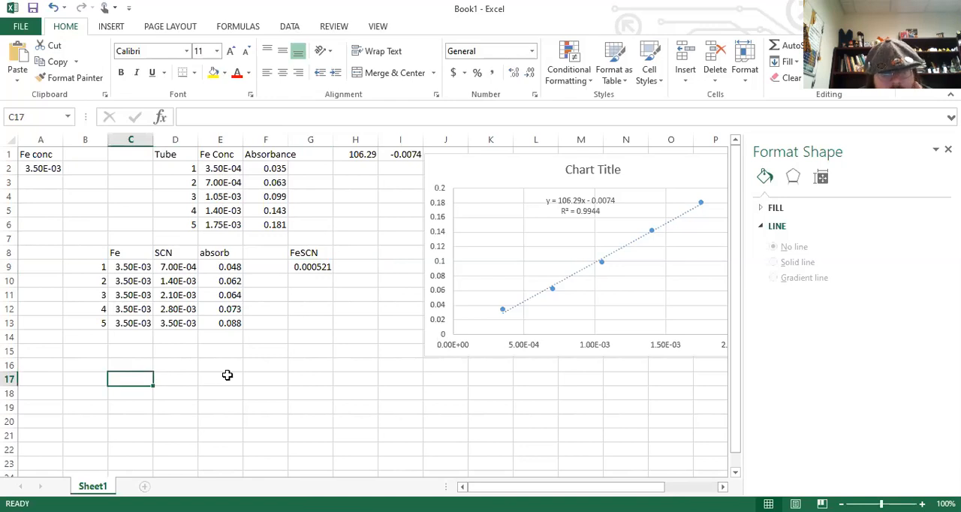
pyautogui.write('I')
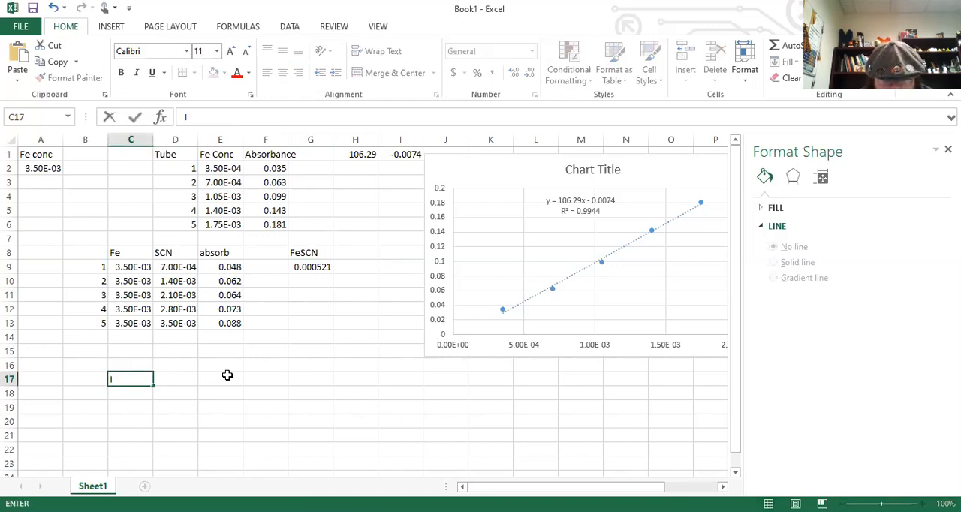
pyautogui.press('Return')
pyautogui.write('C')
pyautogui.press('Return')
pyautogui.write('E')
pyautogui.press('Up')
pyautogui.press('Up')
pyautogui.press('Up')
# Add the column headings Fe in D16, SCN in E16 and FeSCN in G16, leaving F16 empty.
pyautogui.press('Right')
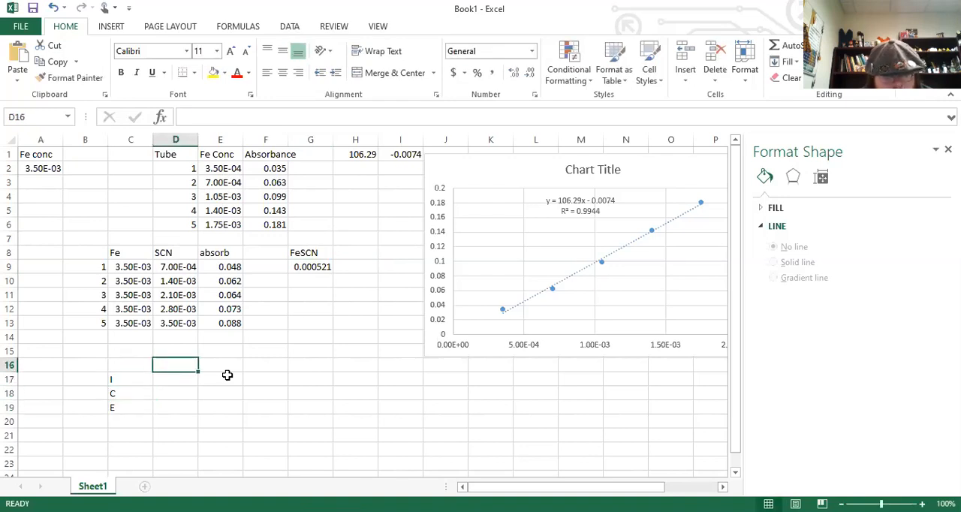
pyautogui.write('Fe')
pyautogui.press('Tab')
pyautogui.write('SCN')
pyautogui.press('Tab')
pyautogui.press('Tab')
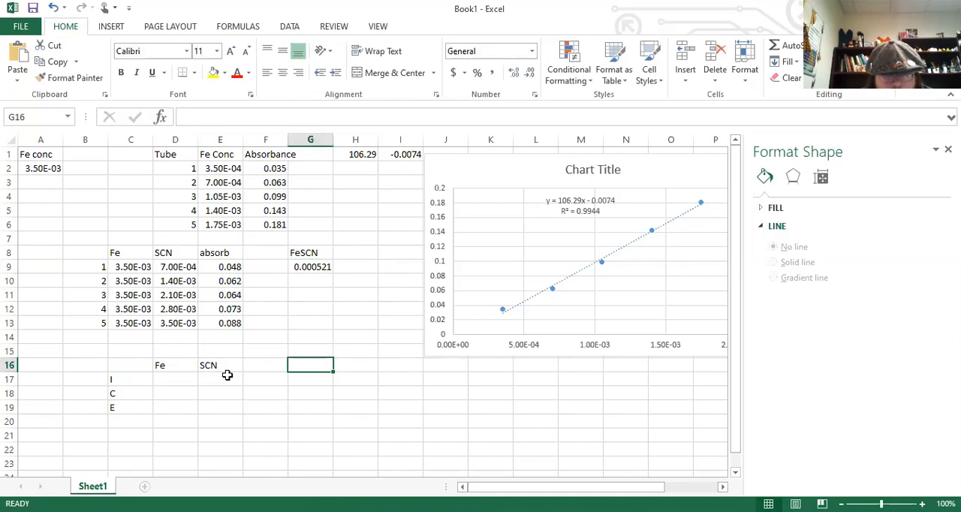
pyautogui.write('FeSCN')
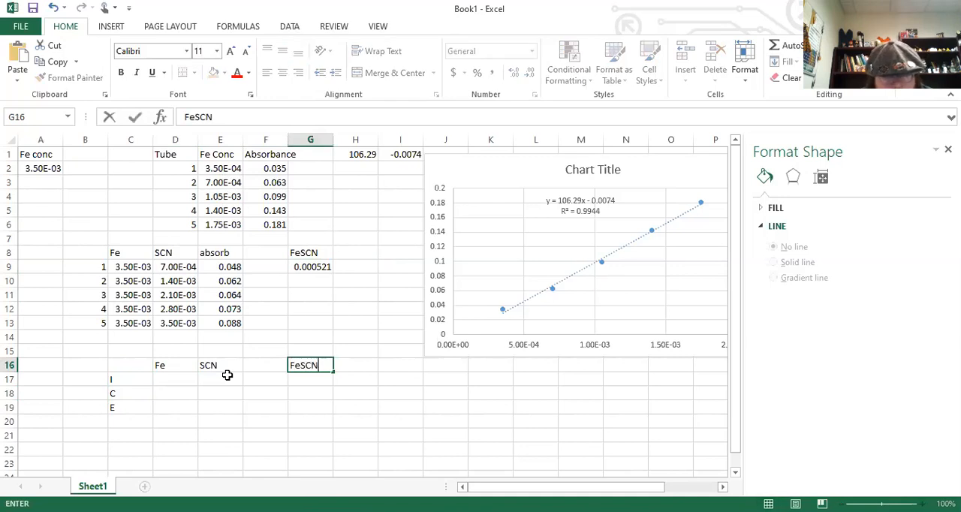
pyautogui.press('Return')
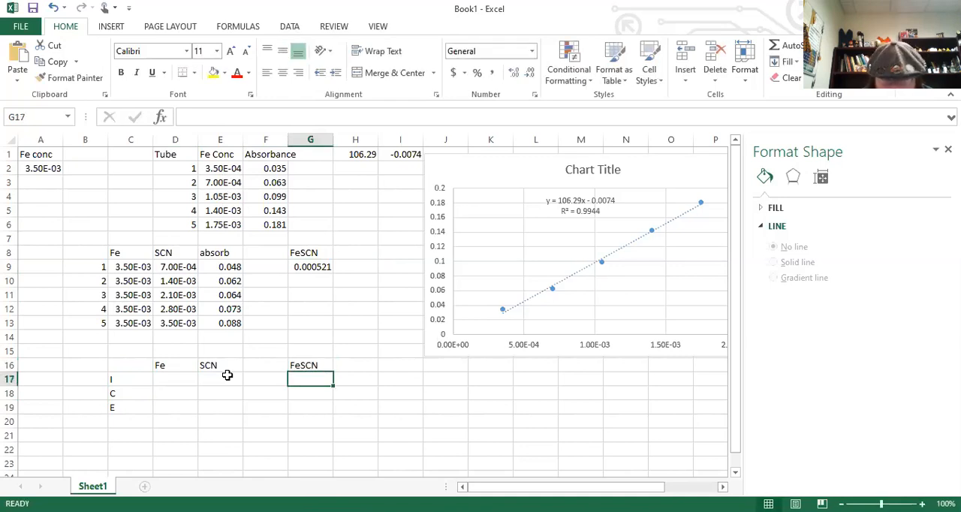
# Copy the tube 1 Fe and SCN concentrations from C9:D9 into the I row, starting at D17.
pyautogui.press('Left')
pyautogui.press('Left')
pyautogui.press('Left')
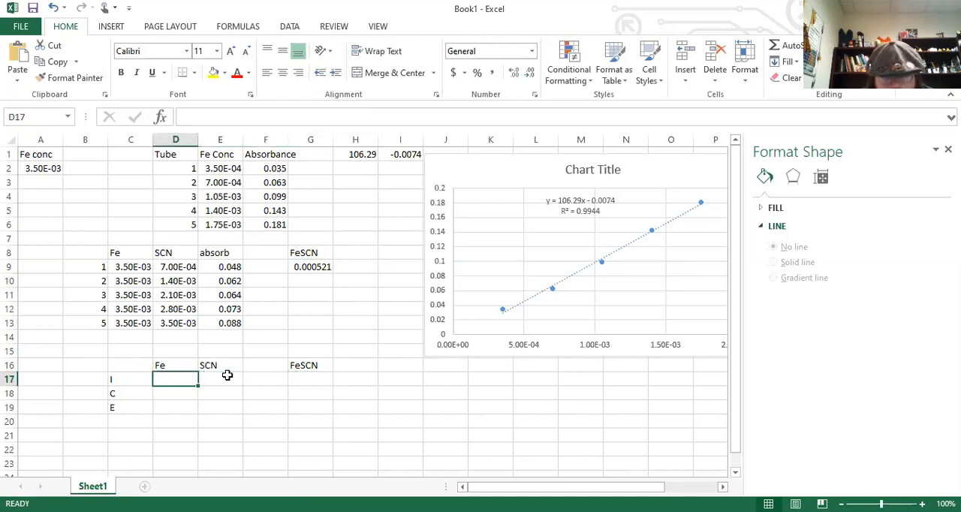
pyautogui.moveTo(126, 268); pyautogui.dragTo(167, 263)
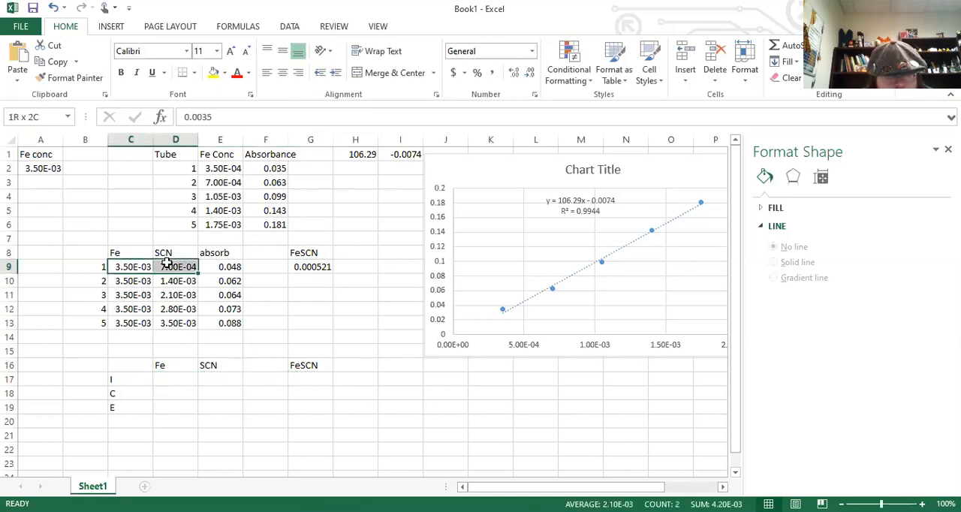
pyautogui.hotkey('ctrl', 'c')
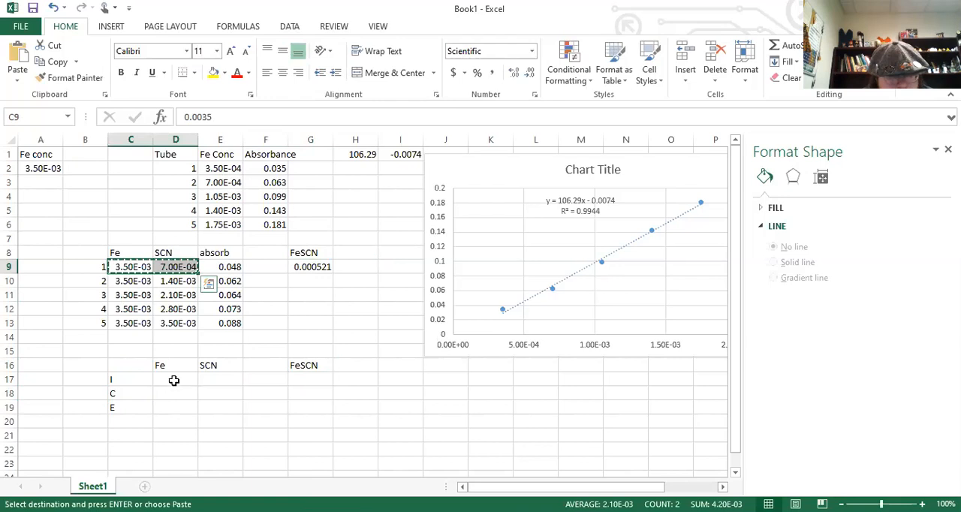
pyautogui.click(176, 378)
pyautogui.hotkey('ctrl', 'v')
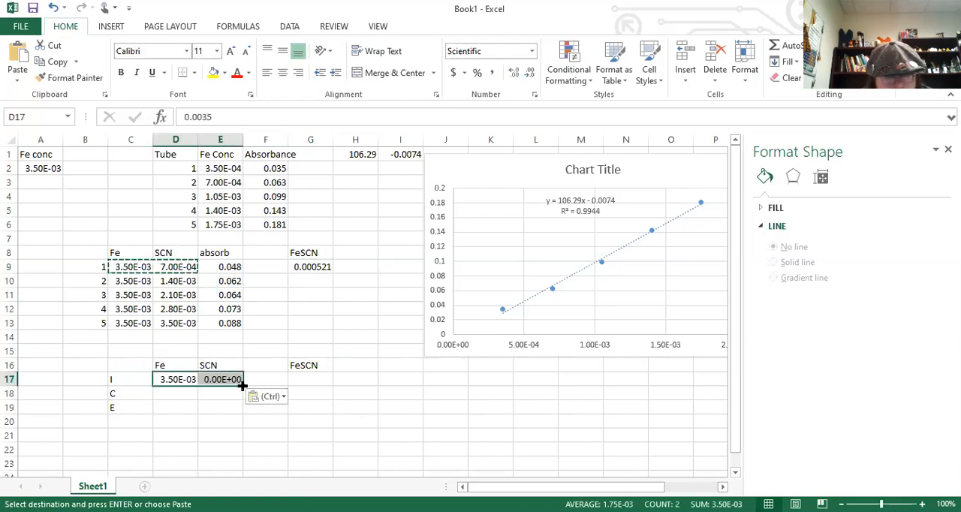
# Replace the pasted SCN formula in E17 with only the value copied from D9.
pyautogui.click(232, 379)
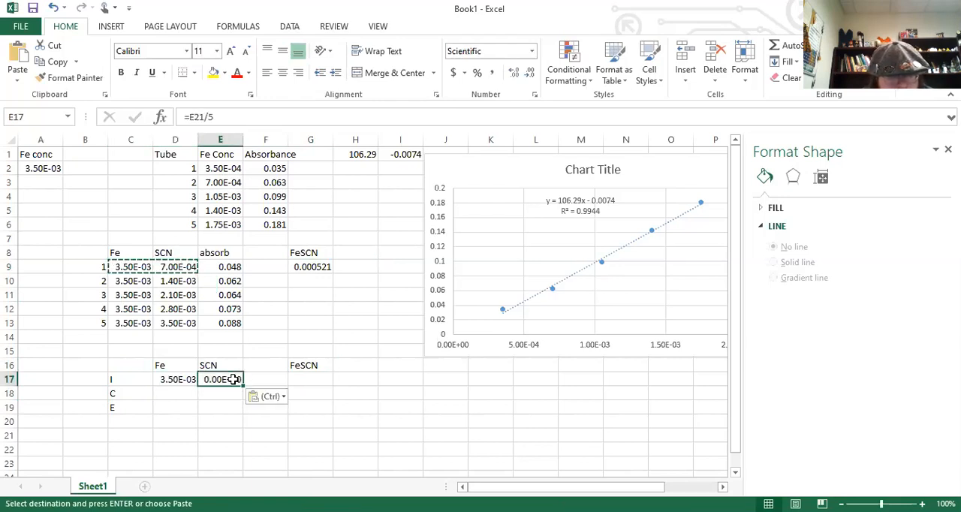
pyautogui.rightClick(234, 381)
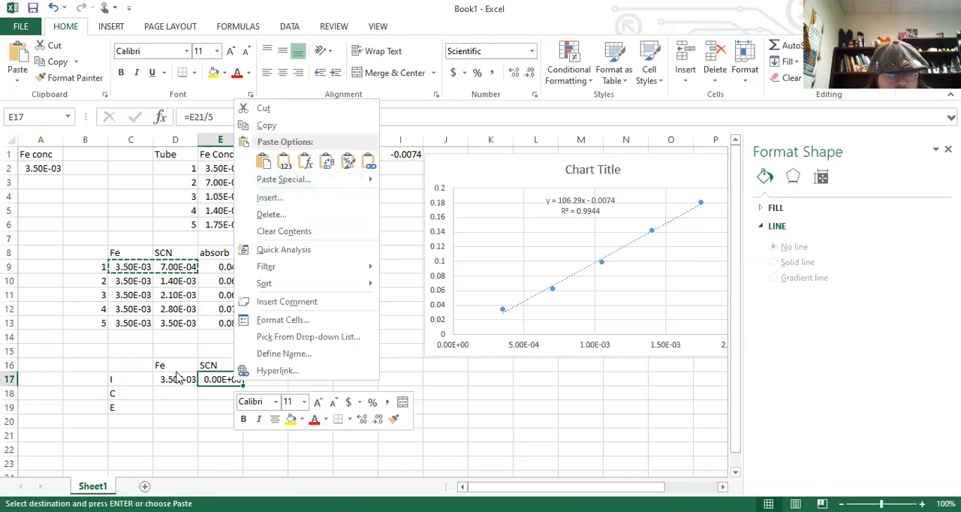
pyautogui.click(174, 272)
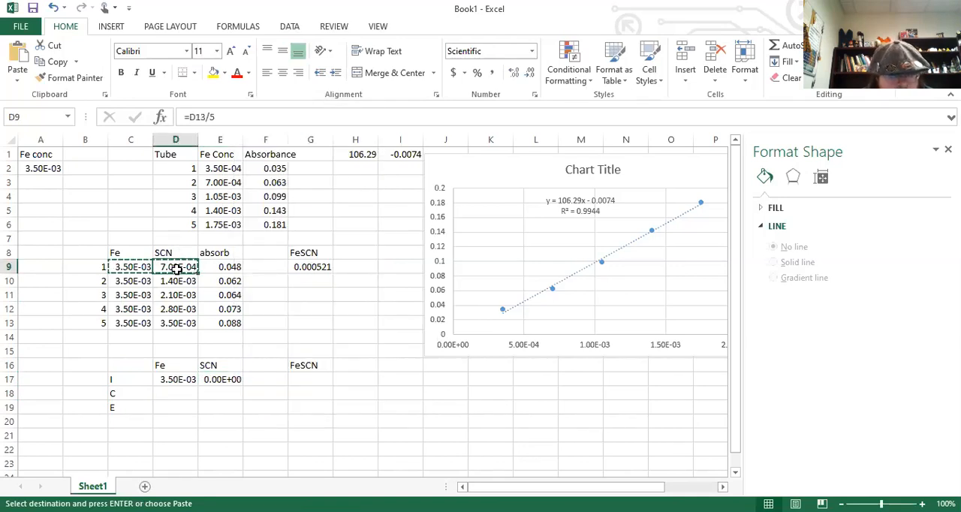
pyautogui.click(229, 381)
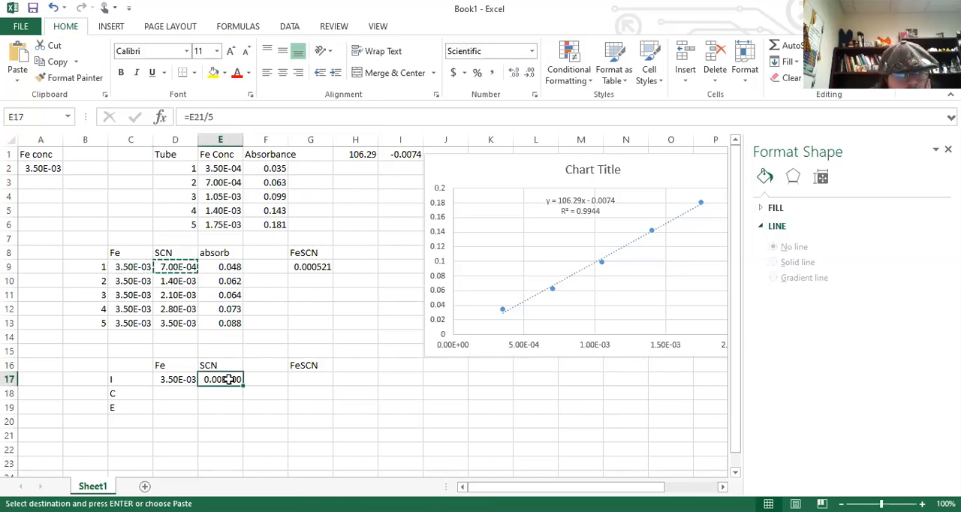
pyautogui.rightClick(229, 376)
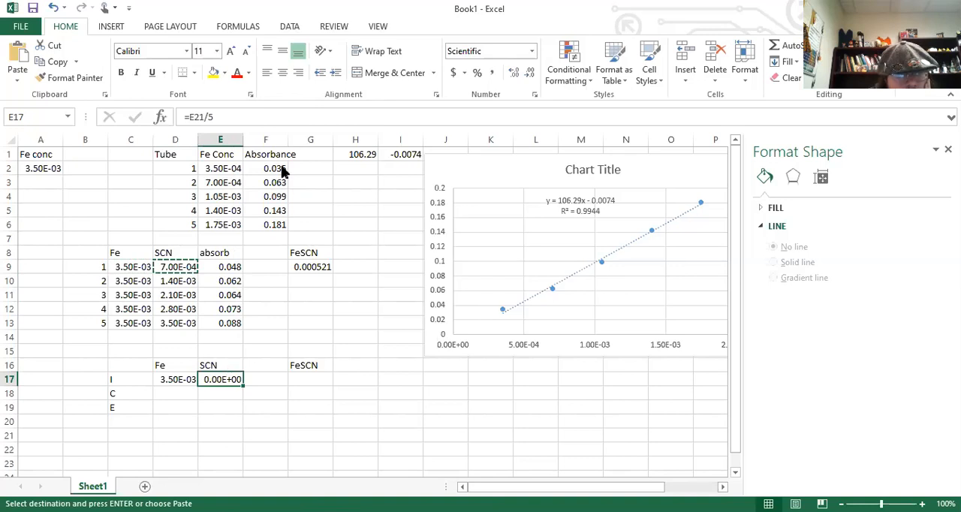
pyautogui.click(281, 167)
pyautogui.click(262, 380)
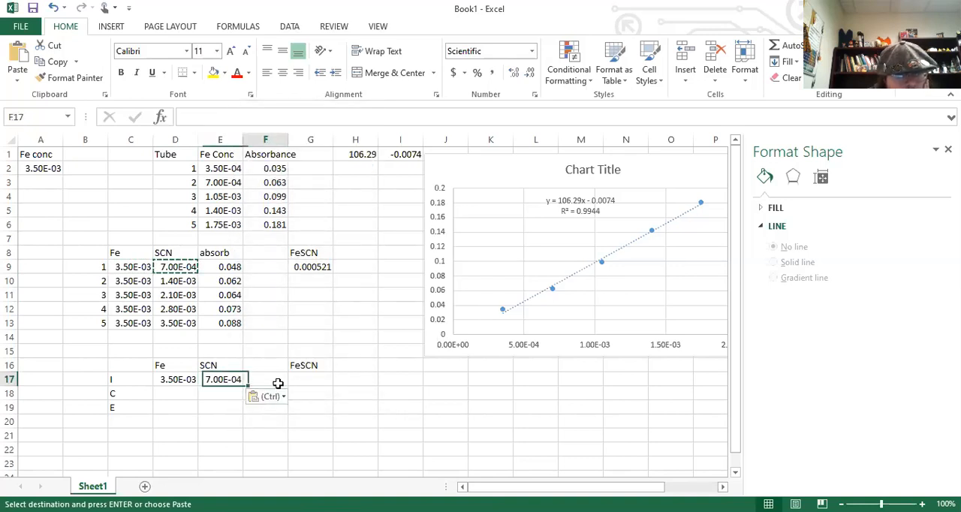
# Enter 0 as the initial FeSCN concentration in G17.
pyautogui.click(309, 379)
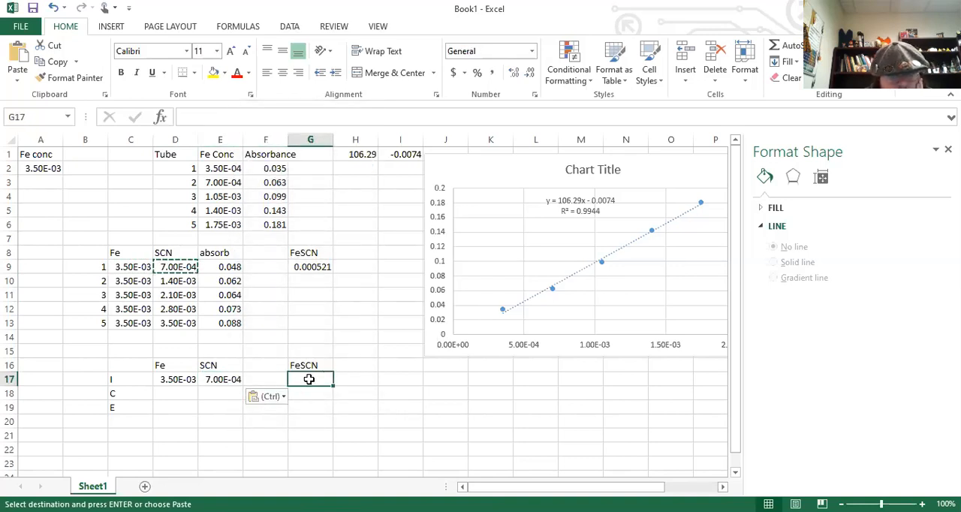
pyautogui.write('0')
pyautogui.press('Return')
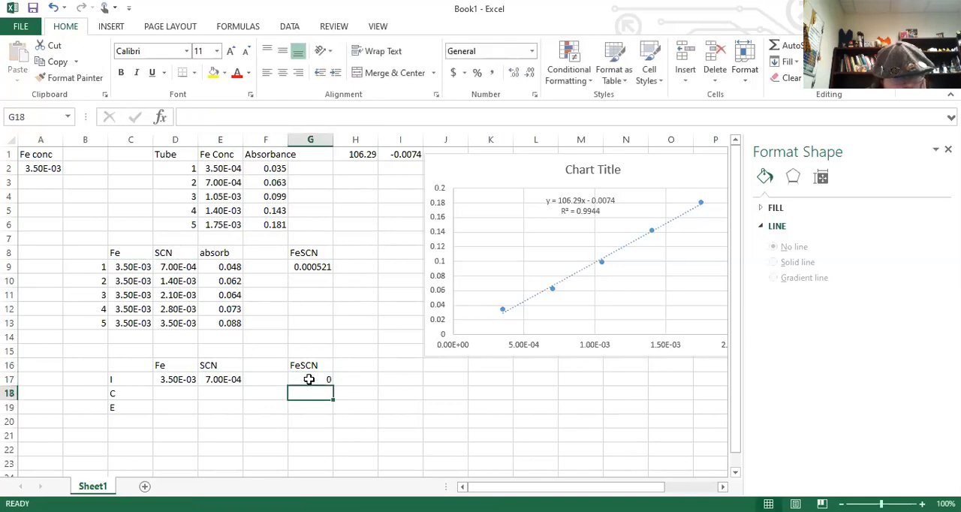
# Enter -x in D18 and E18 as the Fe and SCN changes in the C row.
pyautogui.press('Left')
pyautogui.press('Left')
pyautogui.press('Left')
pyautogui.write('-')
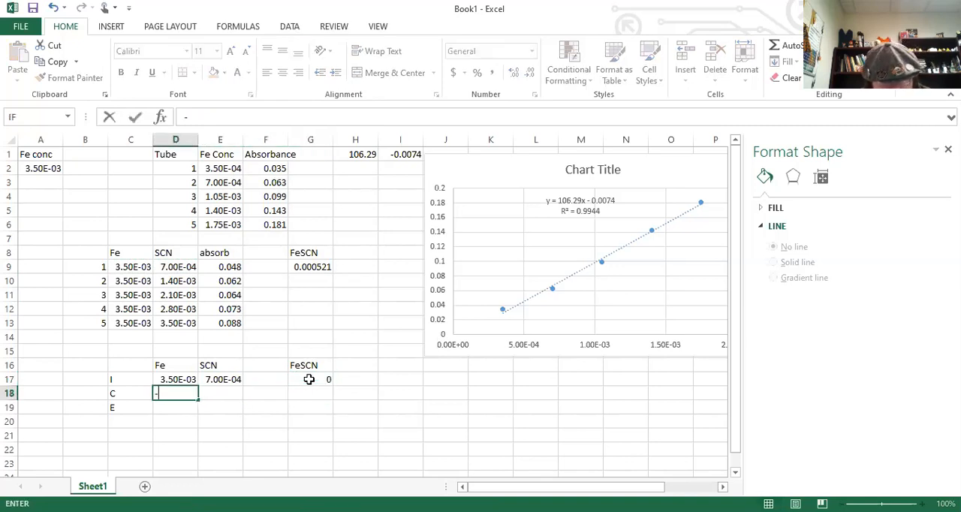
pyautogui.write('x')
pyautogui.press('Right')
pyautogui.write('-x')
pyautogui.press('Right')
# Try entering +x in G18 as the FeSCN change in the C row.
pyautogui.press('Right')
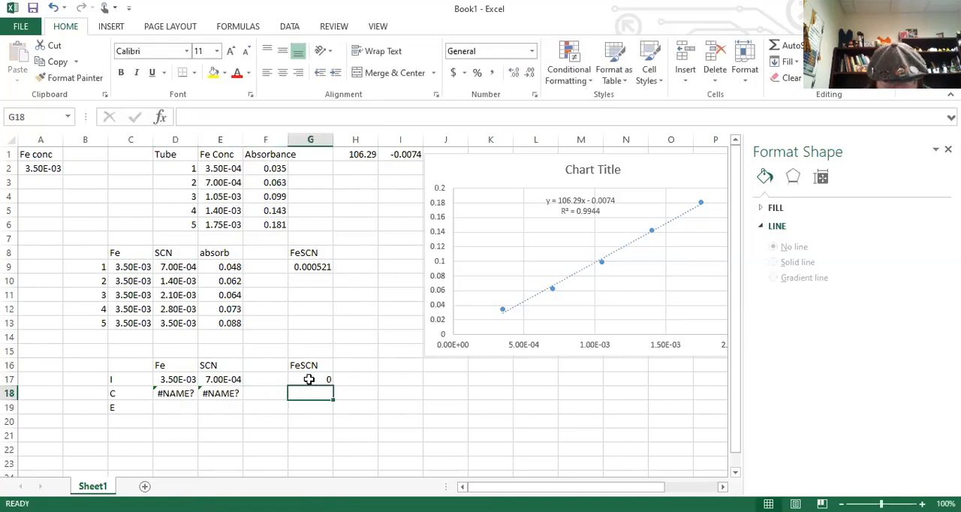
pyautogui.write('=x')
pyautogui.press('Right')
pyautogui.press('Left')
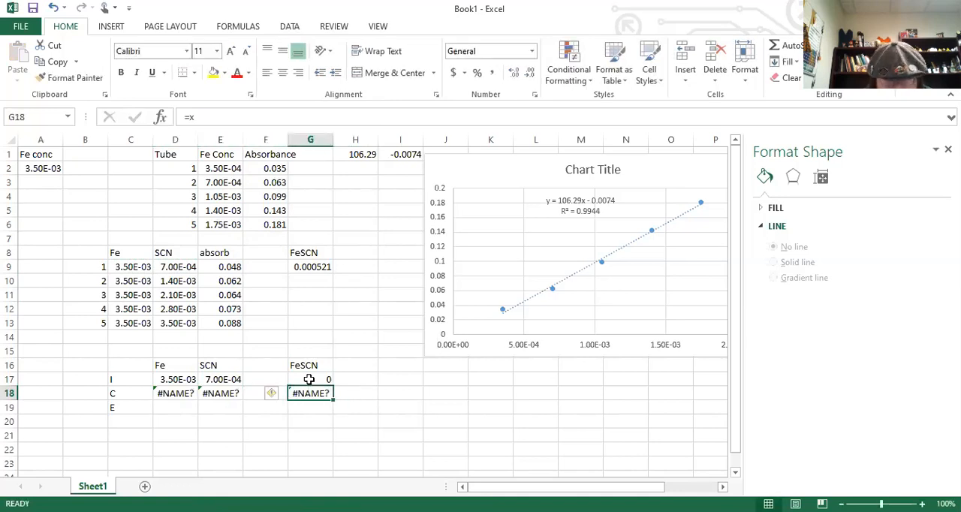
pyautogui.write('+x')
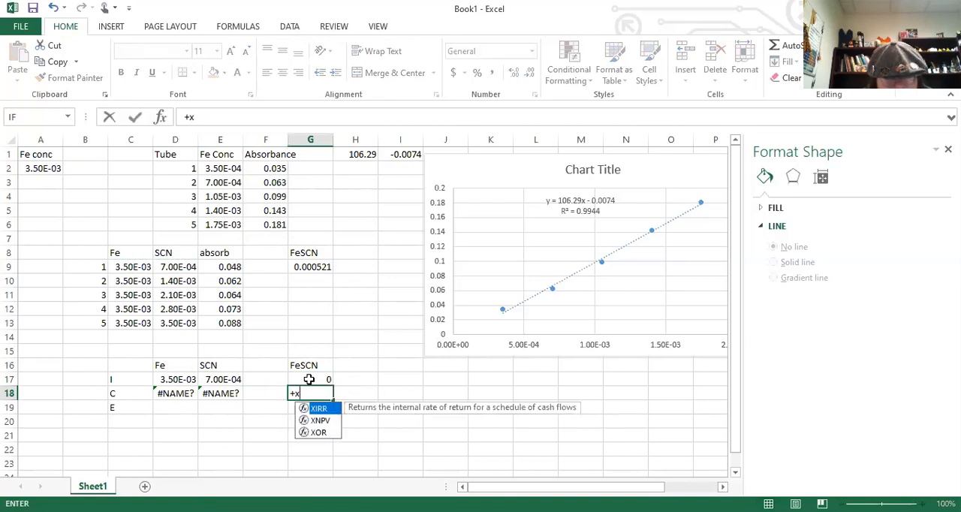
pyautogui.press('Left')
pyautogui.press('Right')
# Format the C row cells D18:G18 as Text.
pyautogui.hotkey('shift', 'Left')
pyautogui.hotkey('shift', 'Left')
pyautogui.hotkey('shift', 'Left')
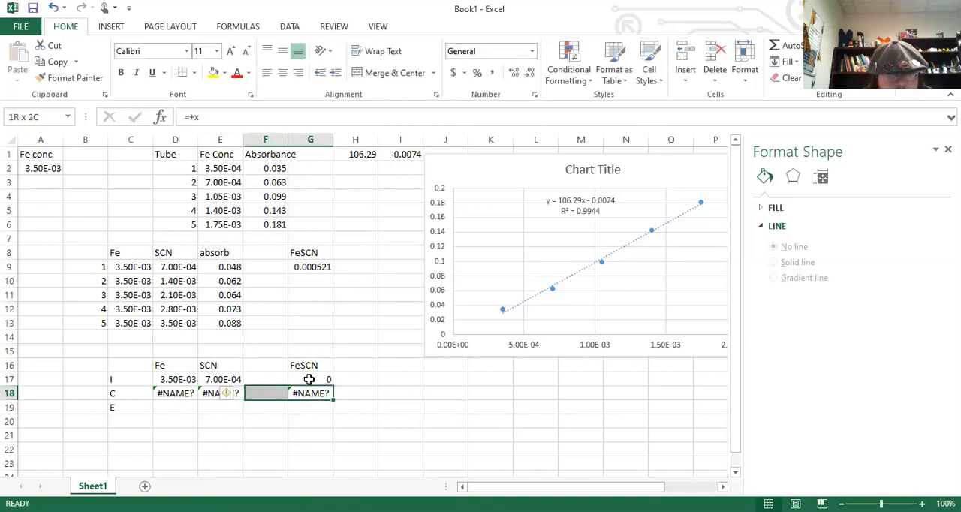
pyautogui.click(533, 52)
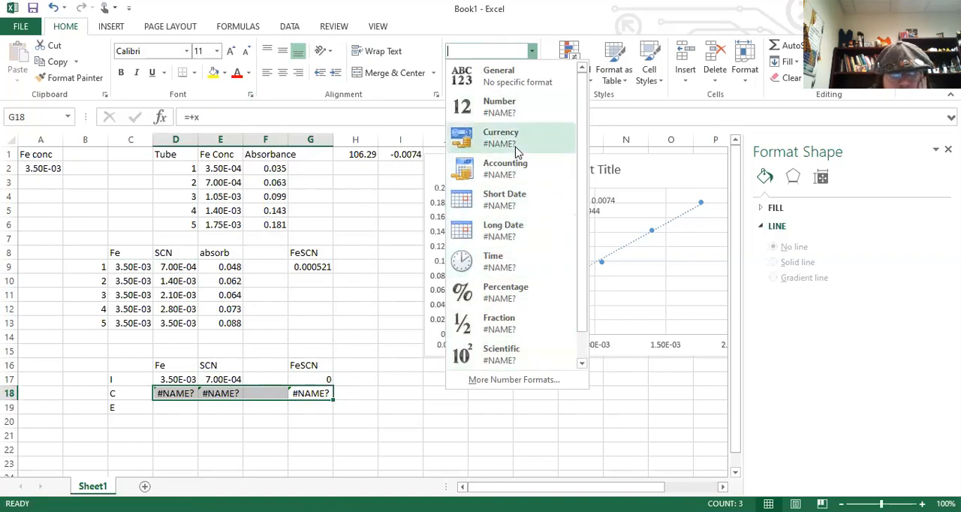
pyautogui.click(541, 91)
pyautogui.click(532, 51)
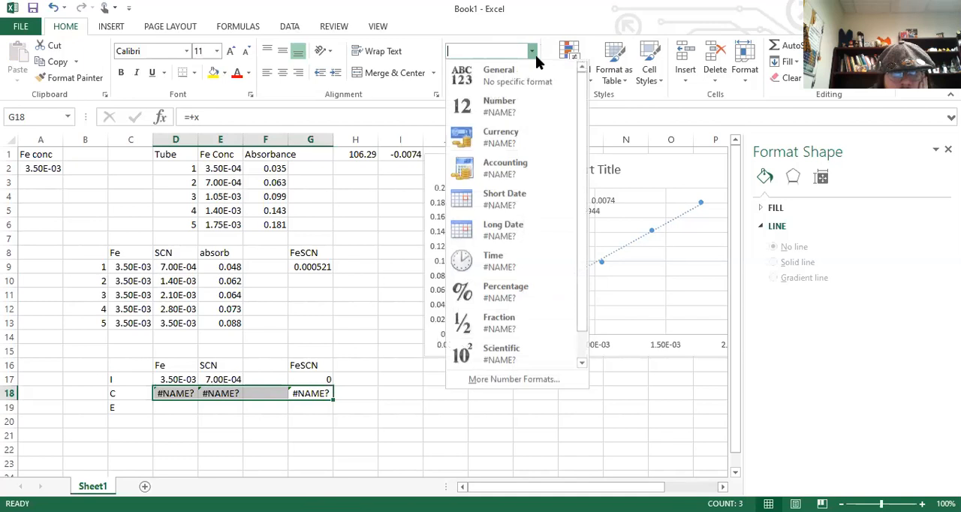
pyautogui.scroll(-1, 569, 202)
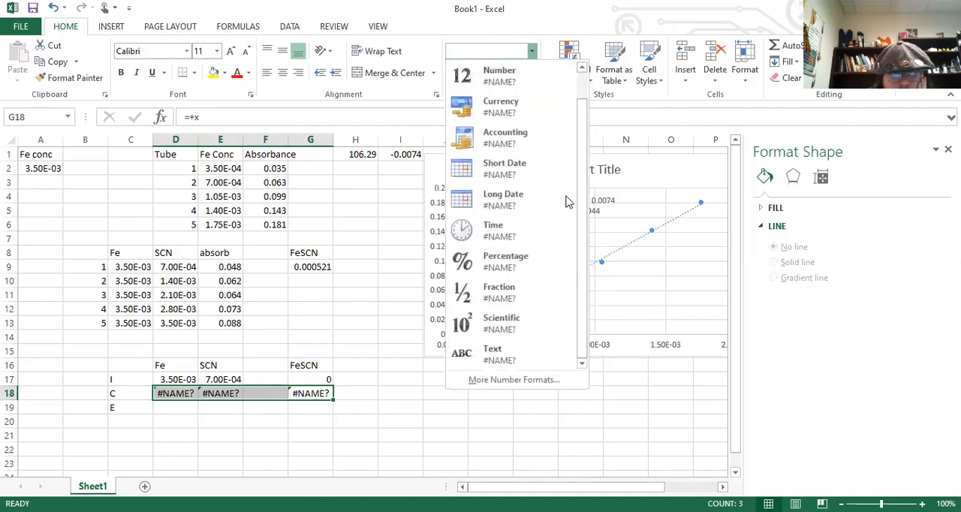
pyautogui.click(501, 359)
# Re-enter the C row changes as plain text: -x in D18 and E18, and +x in G18.
pyautogui.click(168, 397)
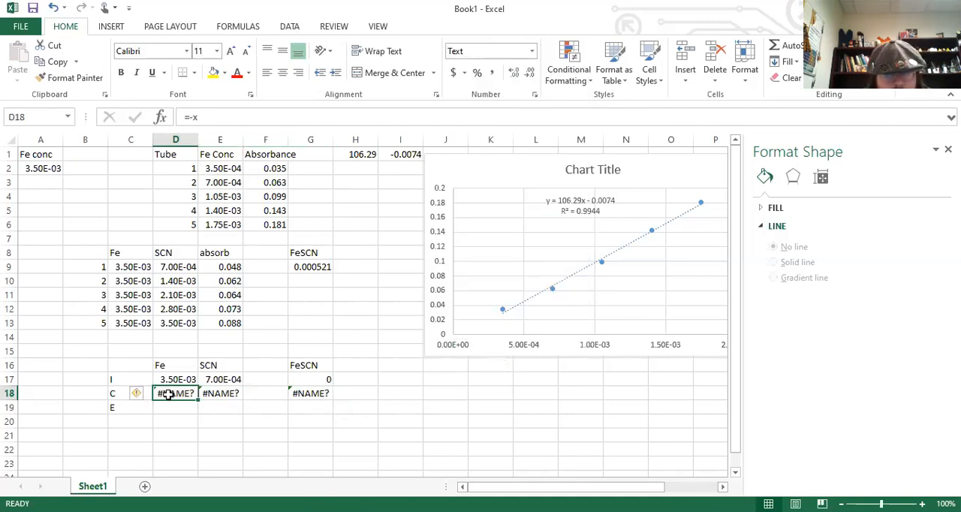
pyautogui.write('-x')
pyautogui.press('Tab')
pyautogui.write('-x')
pyautogui.press('Tab')
pyautogui.press('Tab')
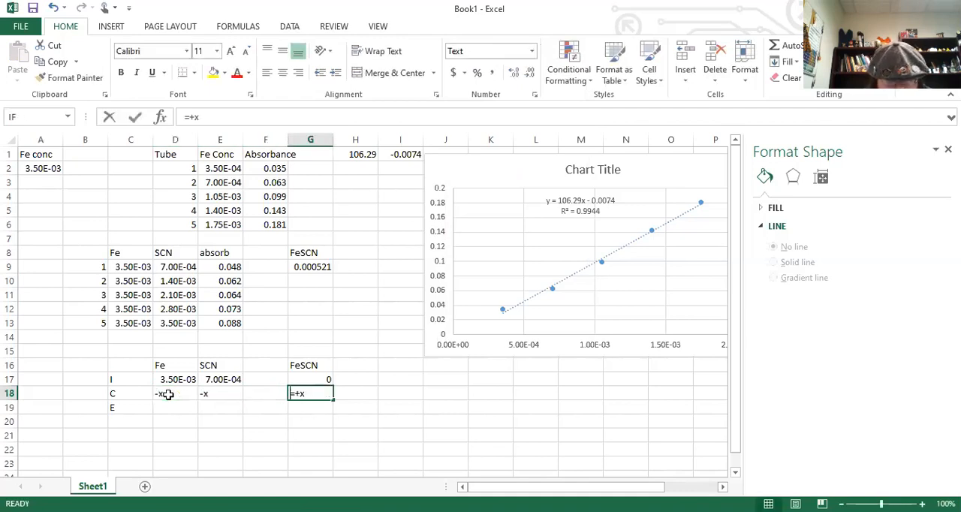
pyautogui.write('+x')
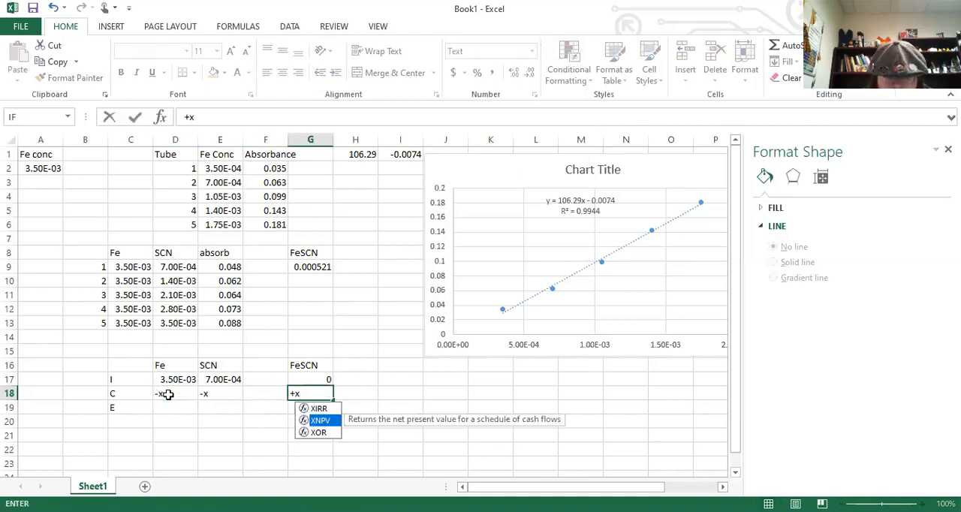
pyautogui.press('Up')
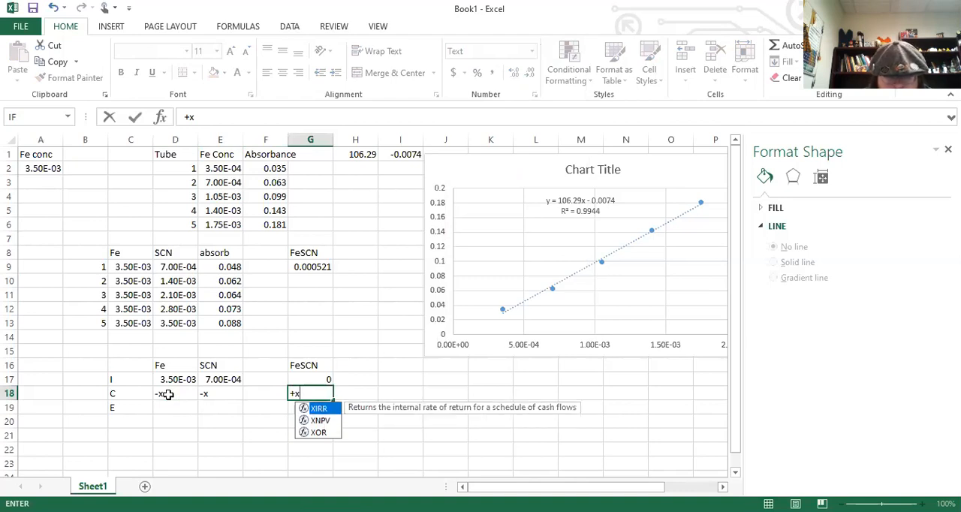
pyautogui.press('Right')
# Enter 0.000521 in G19 as the equilibrium FeSCN concentration in the E row.
pyautogui.press('Down')
pyautogui.press('Left')
pyautogui.press('Left')
pyautogui.press('Left')
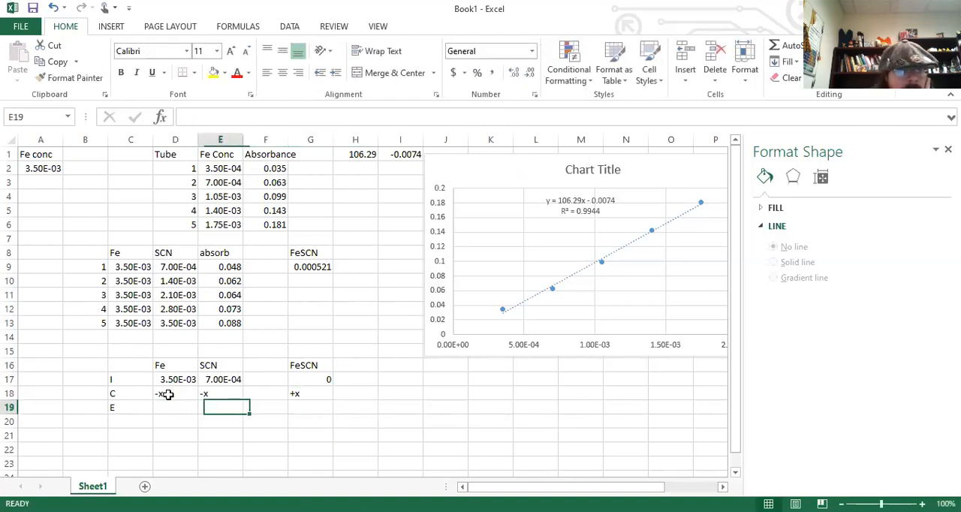
pyautogui.press('Left')
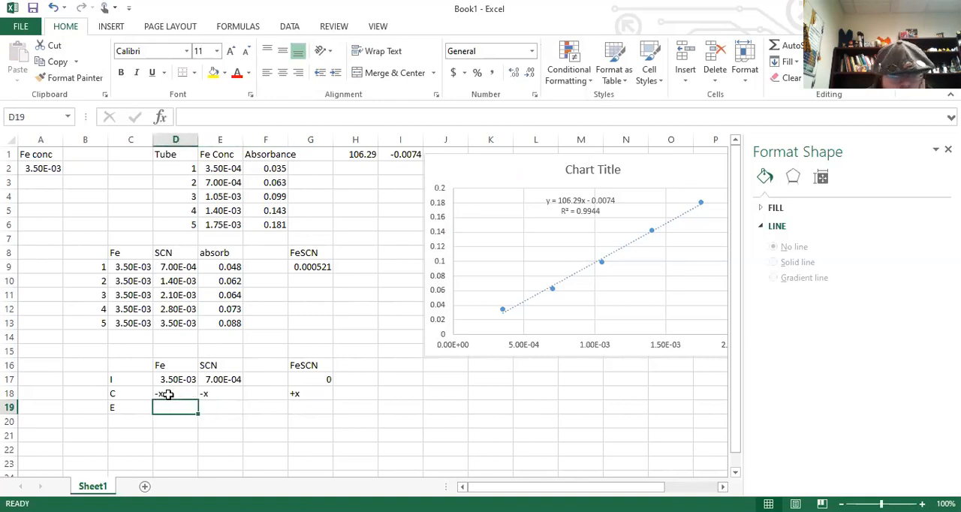
pyautogui.press('Right')
pyautogui.press('Right')
pyautogui.press('Right')
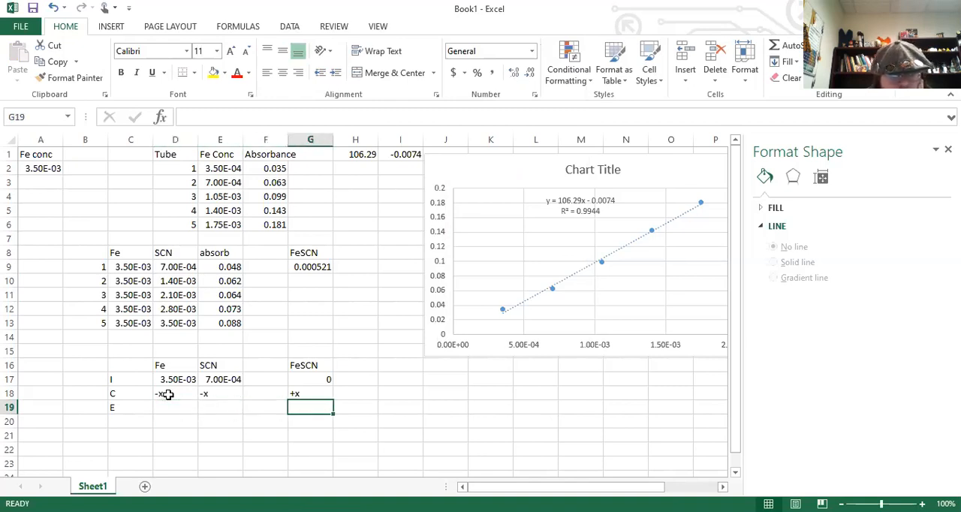
pyautogui.press('Left')
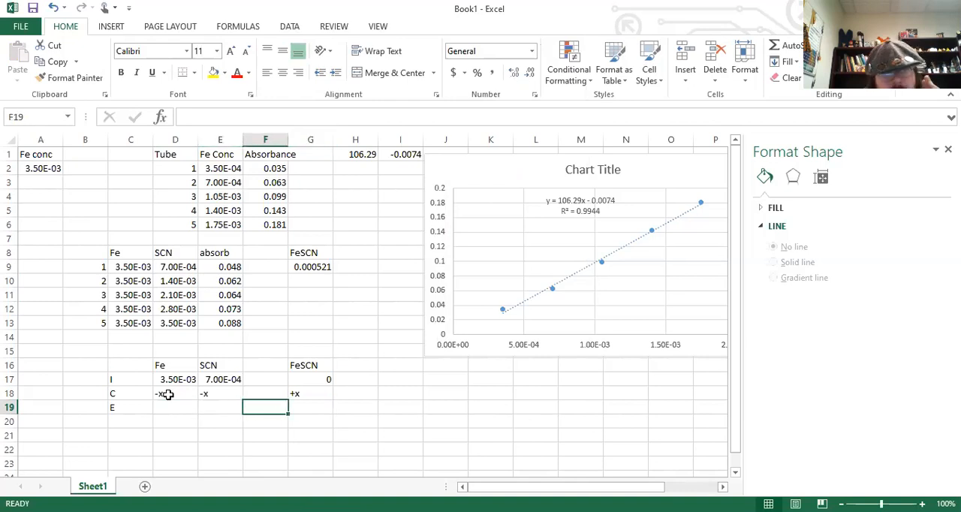
pyautogui.press('Right')
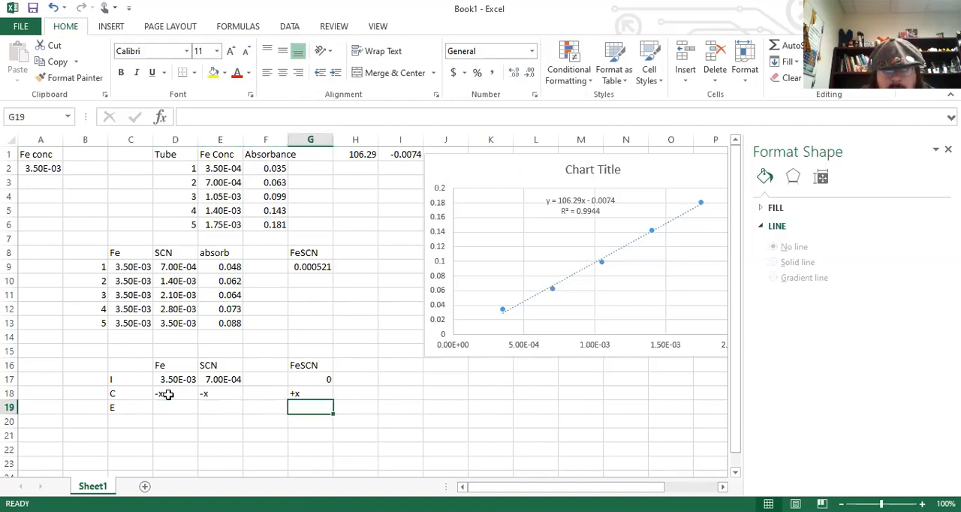
pyautogui.write('0.000521')
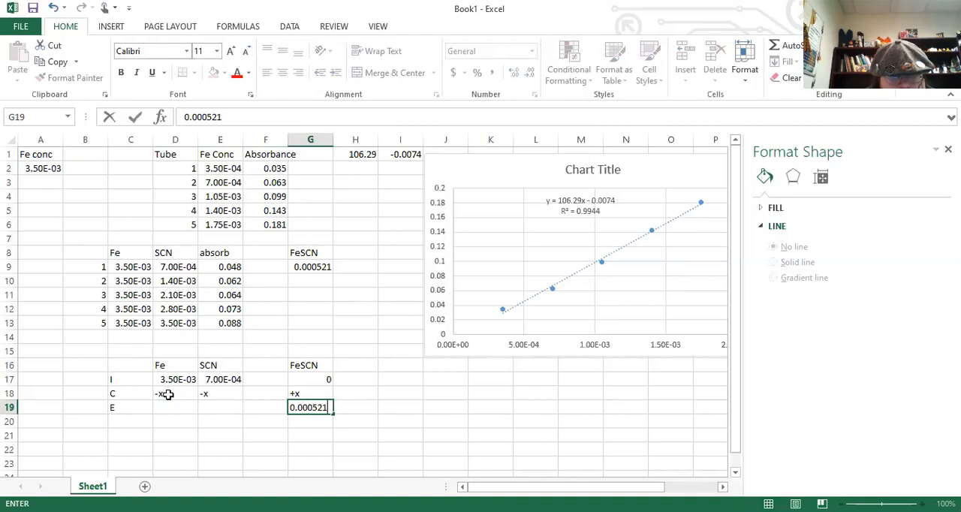
pyautogui.press('Return')
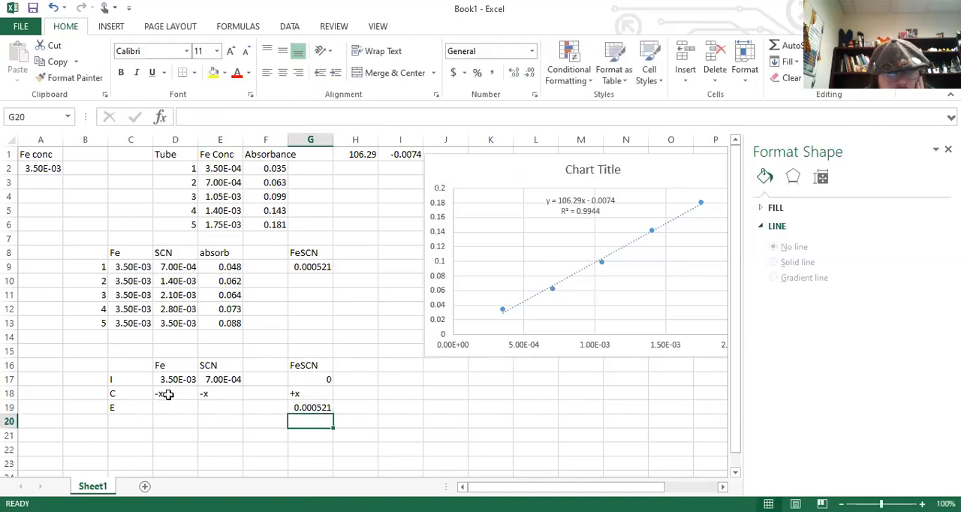
# Compare the calculated FeSCN concentration in G9 with the equilibrium, change and initial entries of the ICE table.
pyautogui.press('Up')
pyautogui.press('Up')
pyautogui.press('Up')
pyautogui.press('Up')
pyautogui.press('Up')
pyautogui.press('Up')
pyautogui.press('Up')
pyautogui.press('Up')
pyautogui.press('Up')
pyautogui.press('Up')
pyautogui.press('Up')
pyautogui.press('Up')
pyautogui.press('Up')
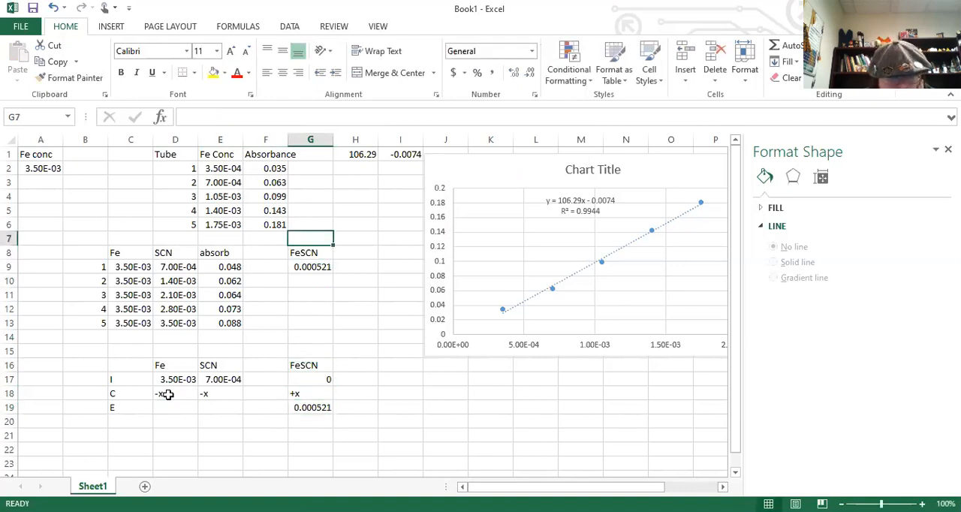
pyautogui.press('Down')
pyautogui.press('Down')
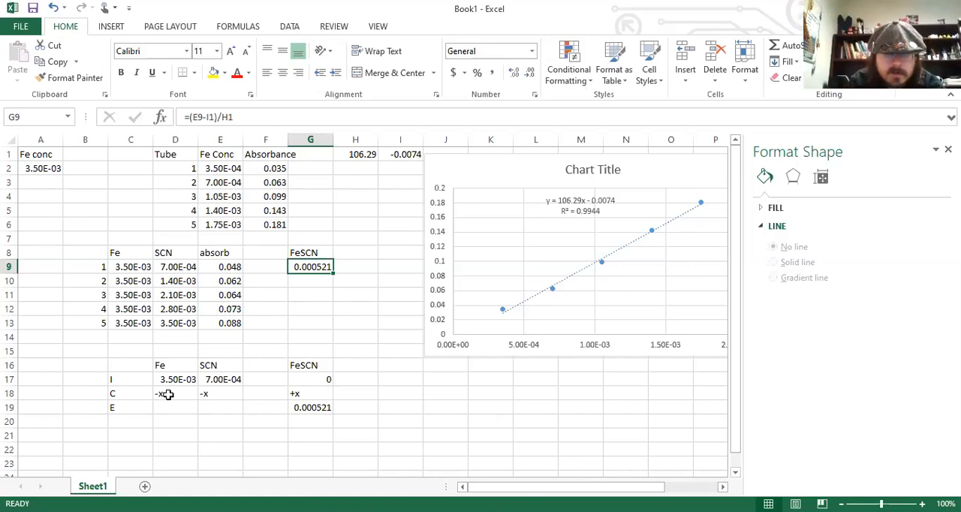
pyautogui.click(308, 408)
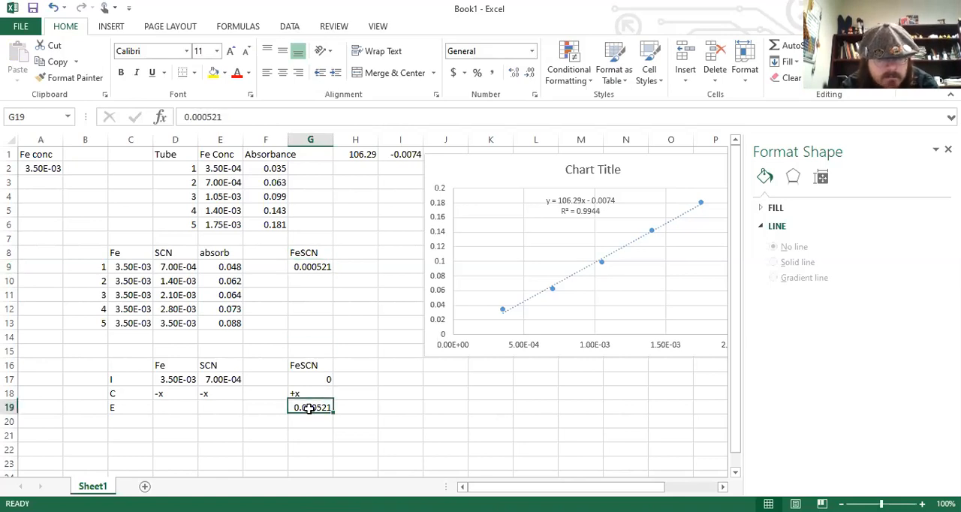
pyautogui.click(232, 412)
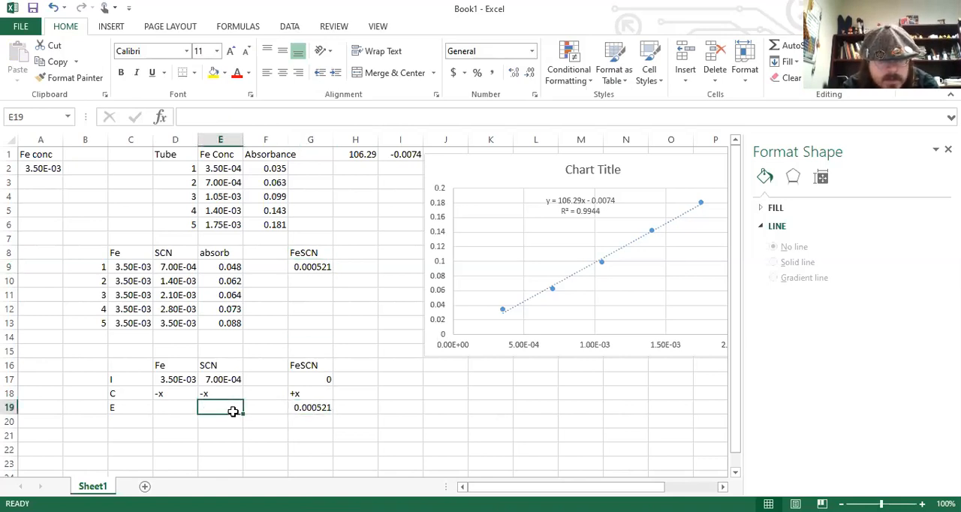
pyautogui.click(304, 392)
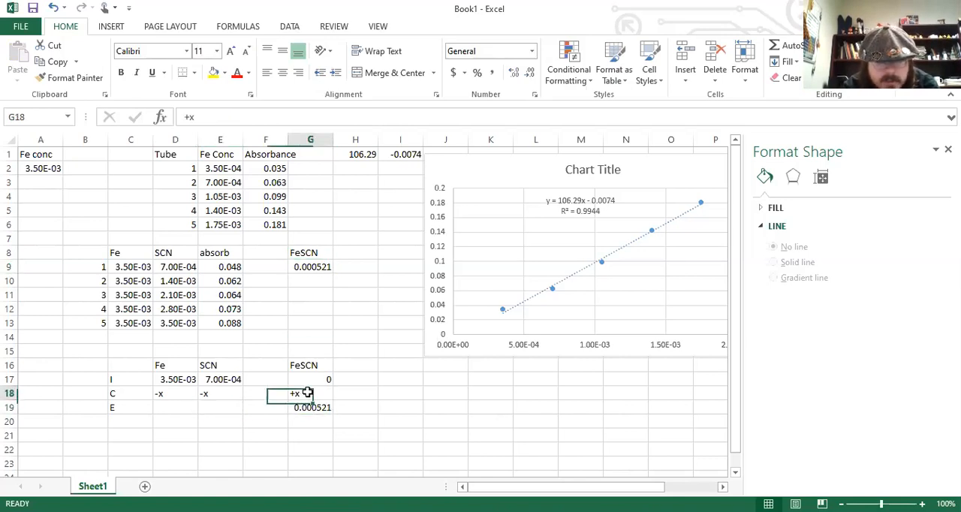
pyautogui.click(210, 379)
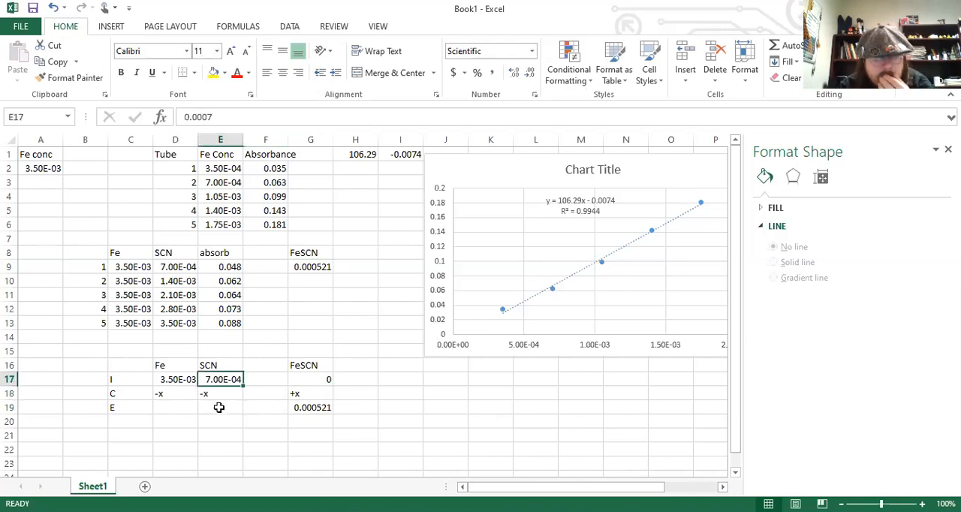
# Add the headings Fe in H8 and SCN in I8, and move the chart right to clear column J.
pyautogui.click(351, 255)
pyautogui.write('Fe')
pyautogui.press('Tab')
pyautogui.write('S')
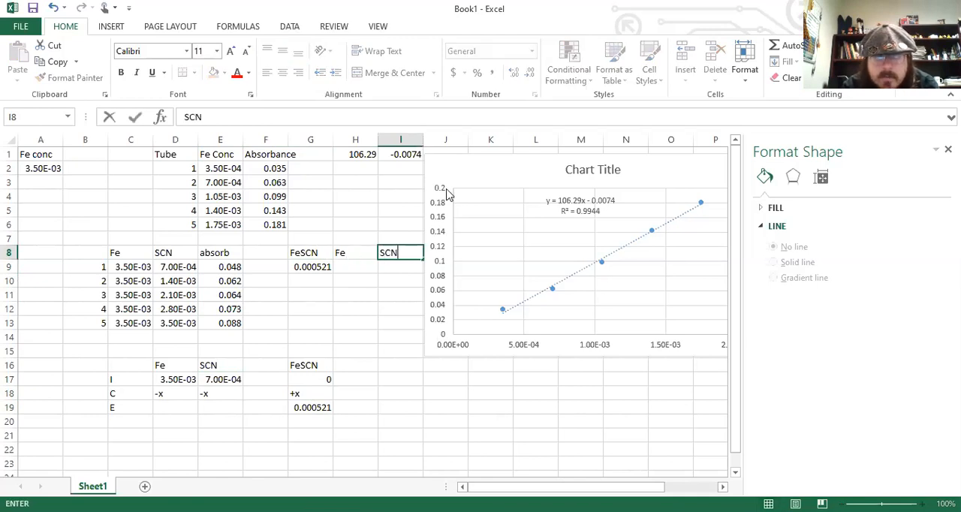
pyautogui.moveTo(468, 163); pyautogui.dragTo(515, 156)
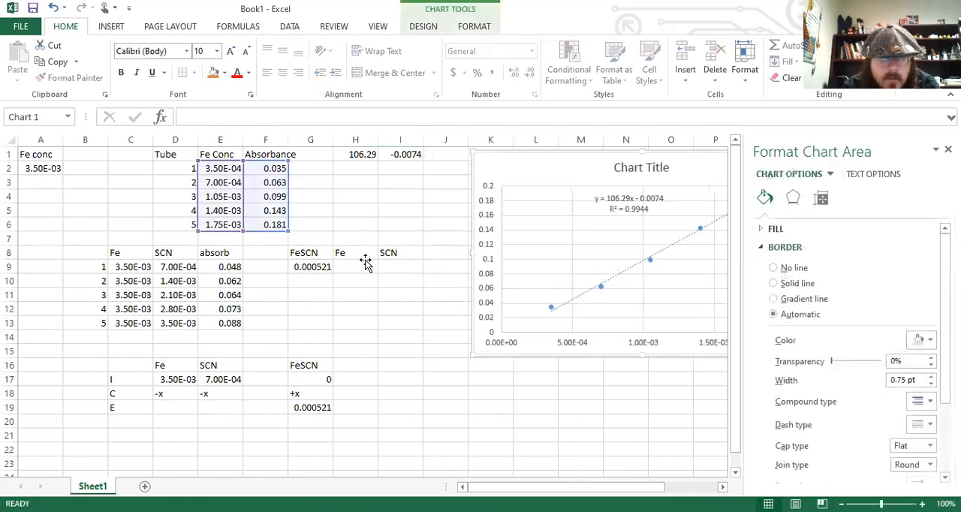
# Calculate the equilibrium SCN concentration in E19 with the formula =E17-G19.
pyautogui.click(223, 408)
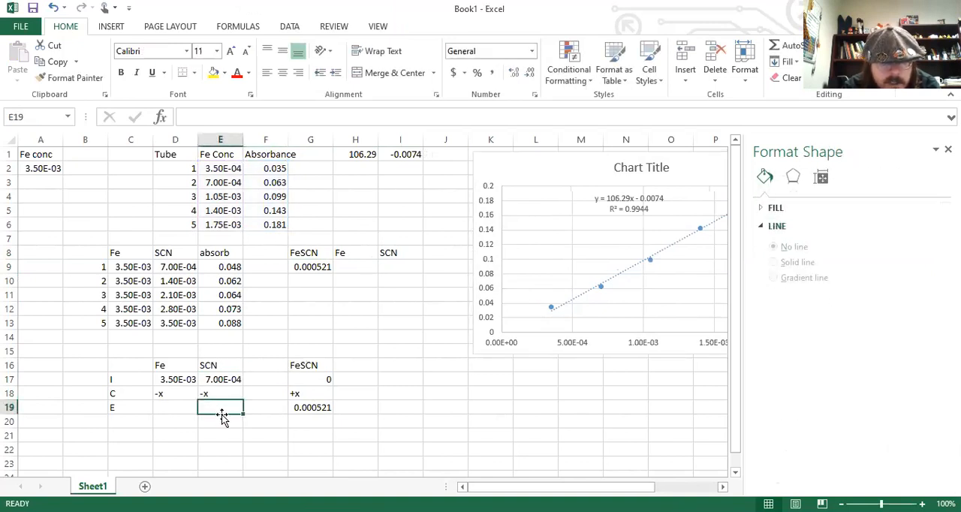
pyautogui.write('=')
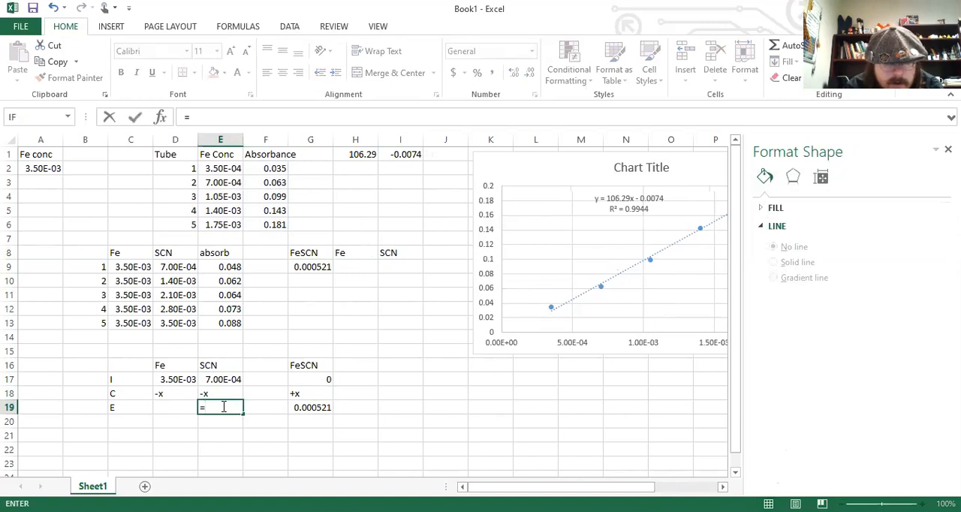
pyautogui.click(223, 383)
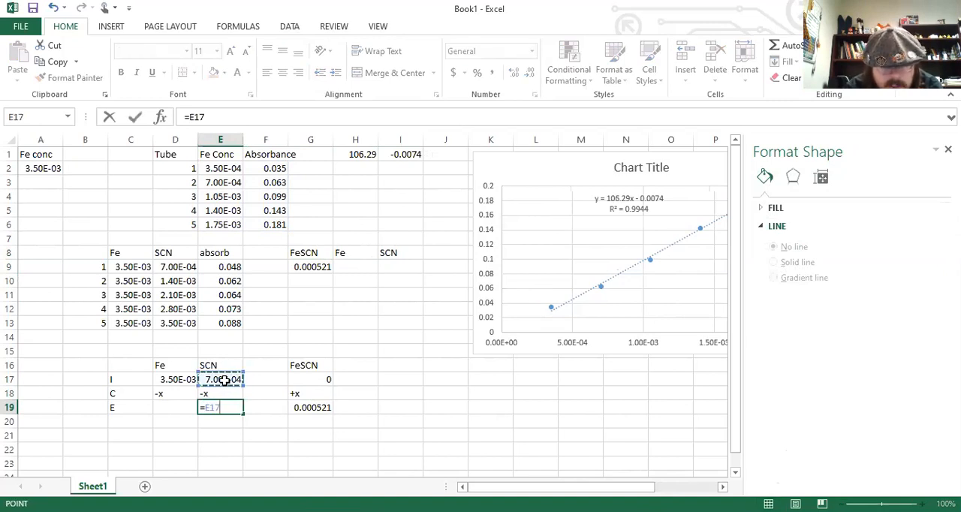
pyautogui.write('-')
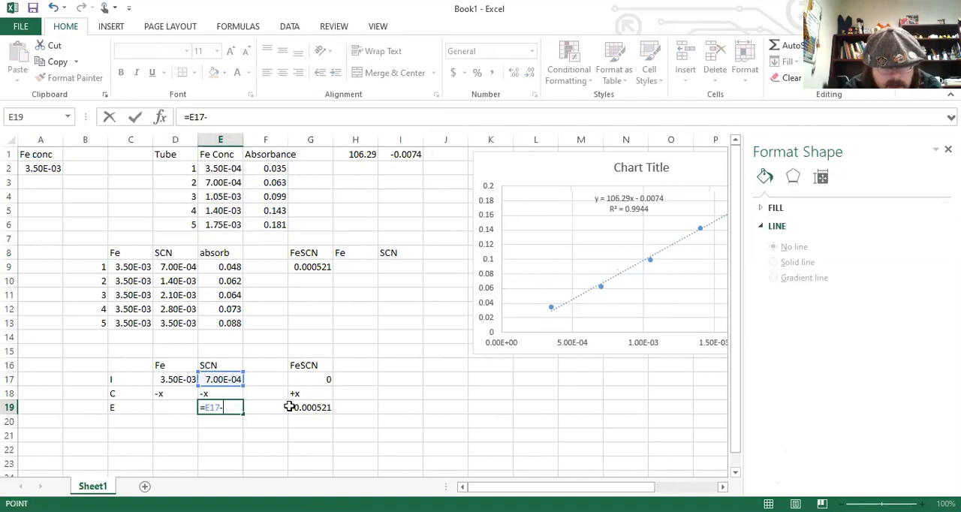
pyautogui.click(292, 408)
pyautogui.press('Return')
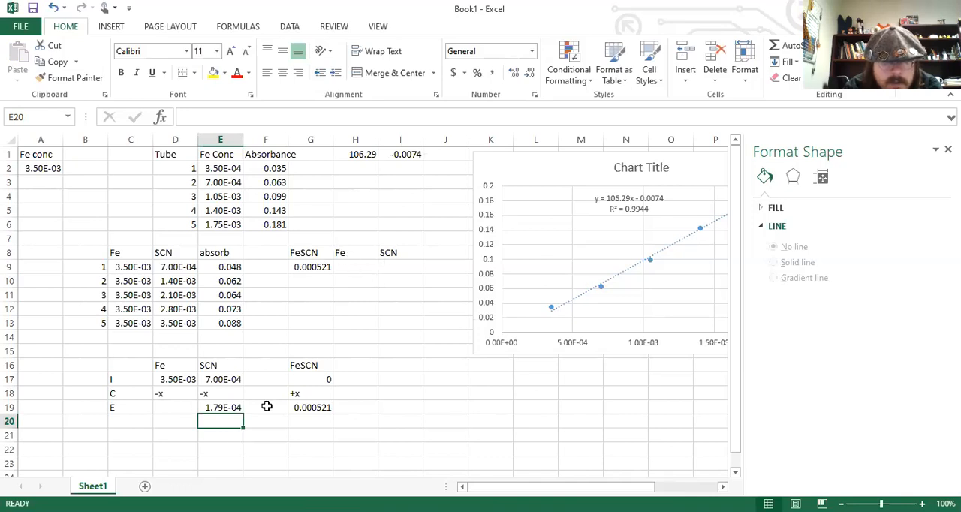
# Copy the equilibrium SCN result from E19 into I9 as a value only.
pyautogui.click(236, 407)
pyautogui.hotkey('ctrl', 'c')
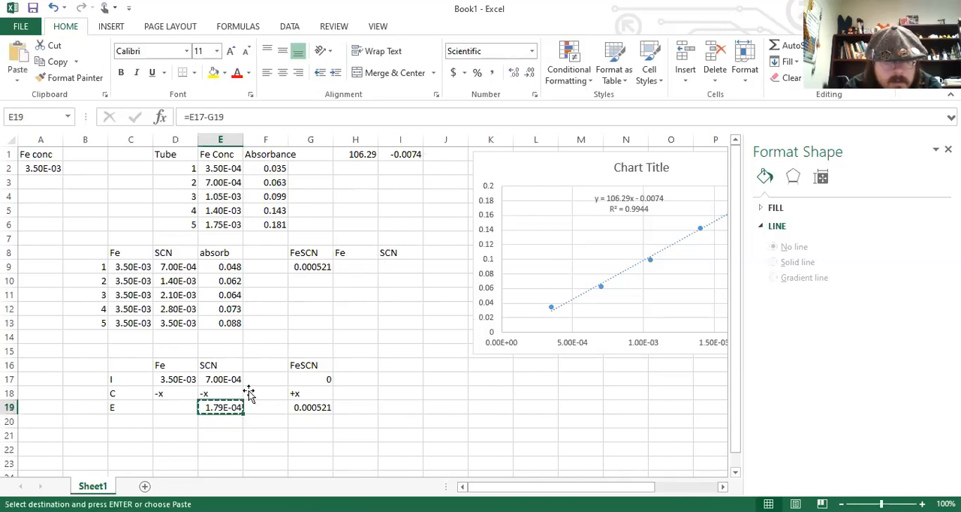
pyautogui.click(393, 263)
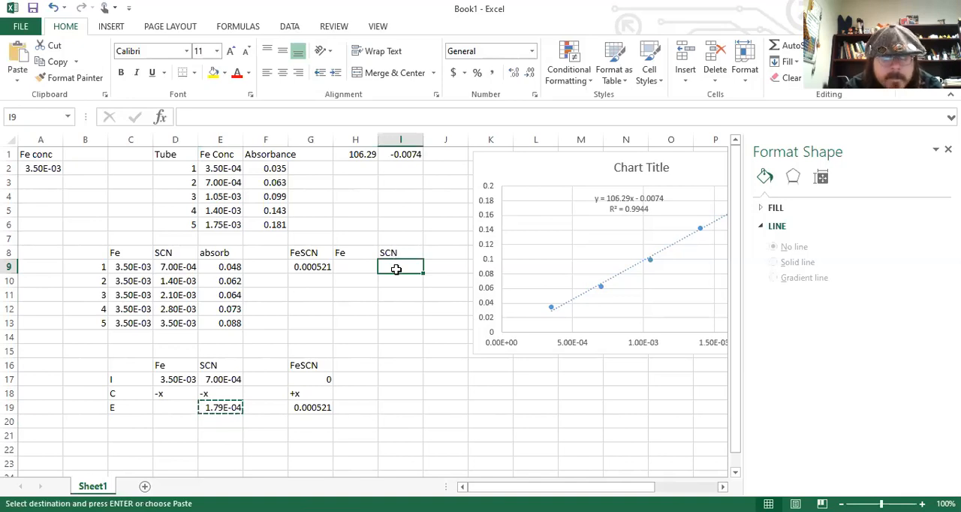
pyautogui.rightClick(396, 269)
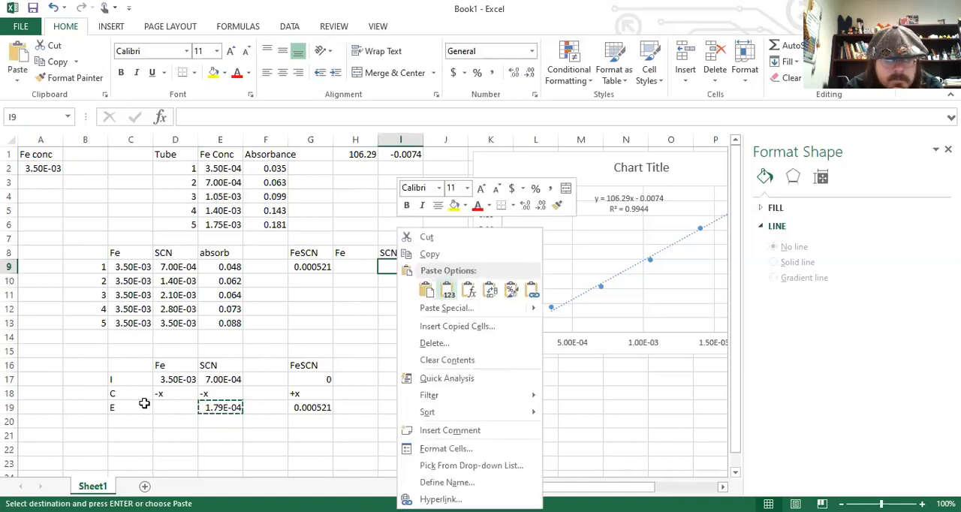
pyautogui.click(446, 292)
# Calculate the equilibrium Fe concentration in D19 with the formula =D17-G19.
pyautogui.click(174, 406)
pyautogui.press('Escape')
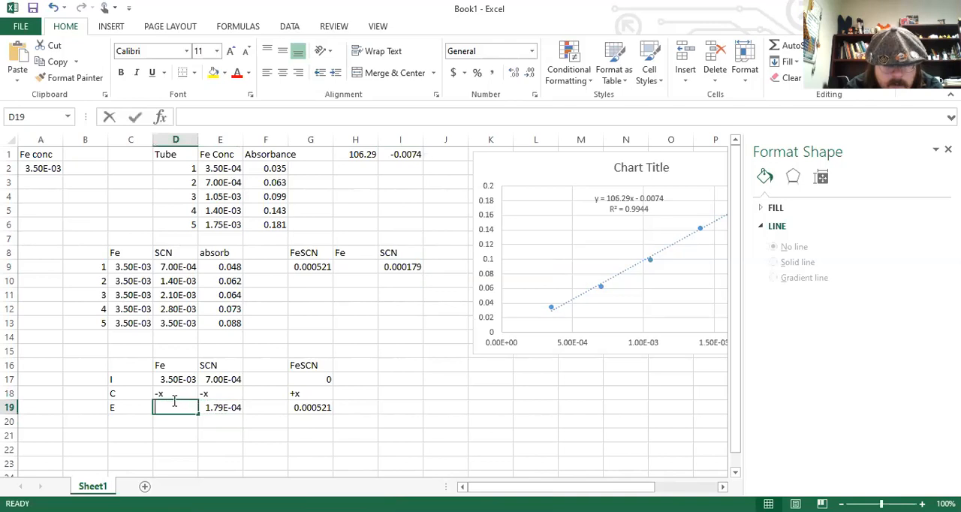
pyautogui.write('=')
pyautogui.click(187, 378)
pyautogui.write('-')
pyautogui.click(328, 408)
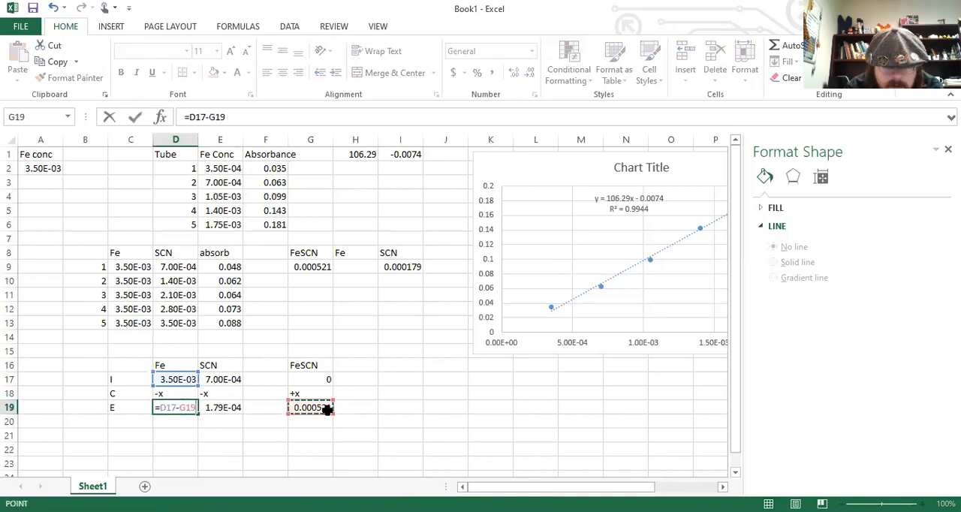
pyautogui.press('Return')
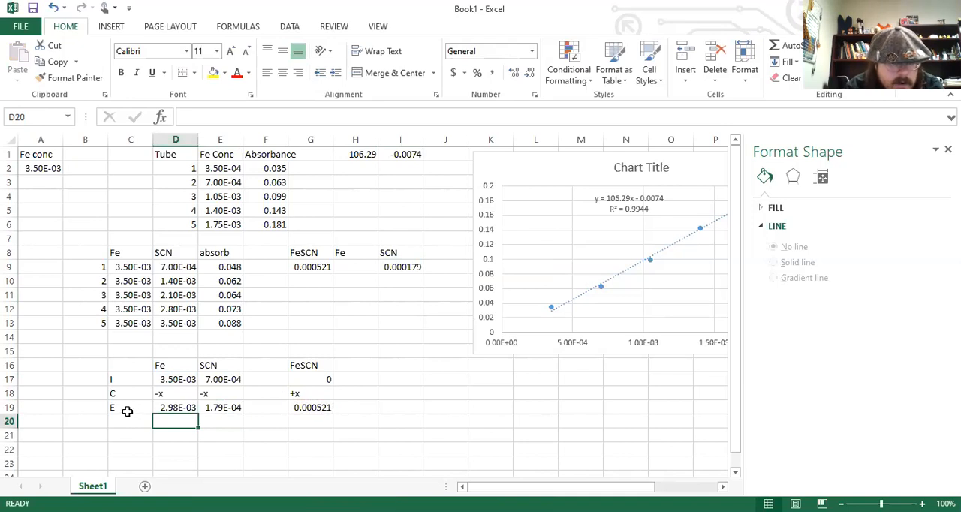
# Copy the equilibrium Fe result from D19 into H9 as a value only.
pyautogui.click(170, 407)
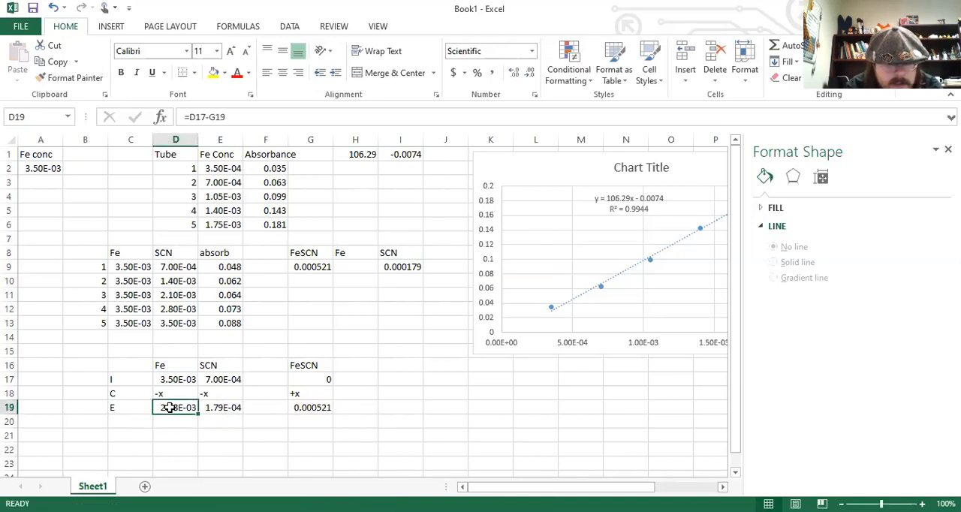
pyautogui.hotkey('ctrl', 'c')
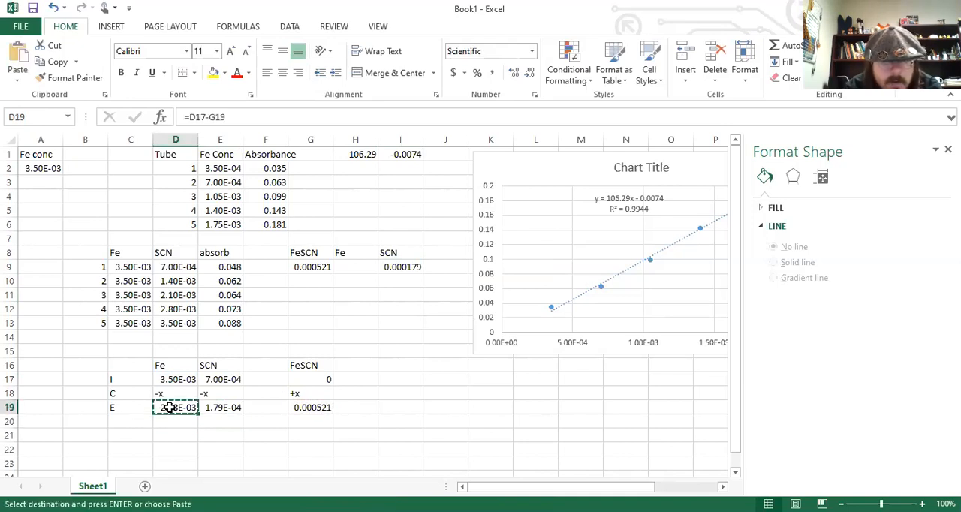
pyautogui.click(350, 267)
pyautogui.rightClick(350, 267)
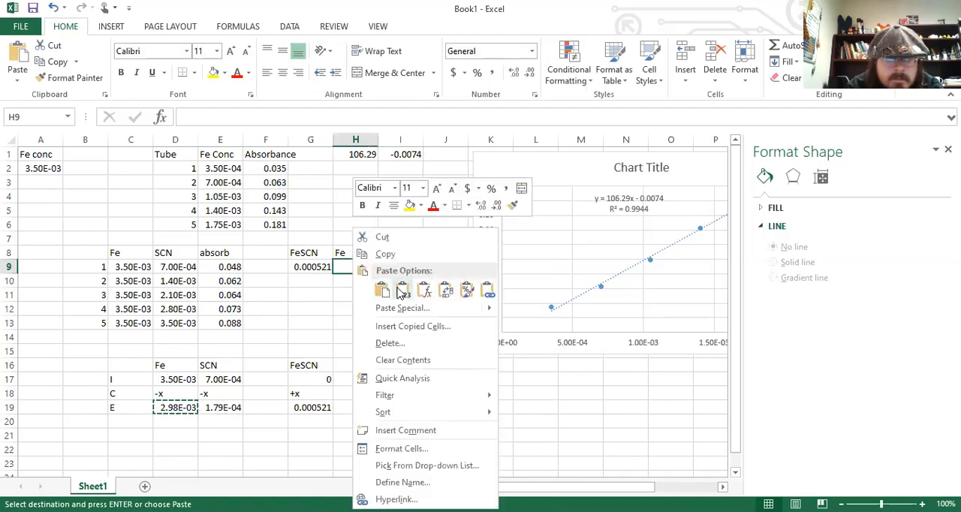
pyautogui.click(403, 291)
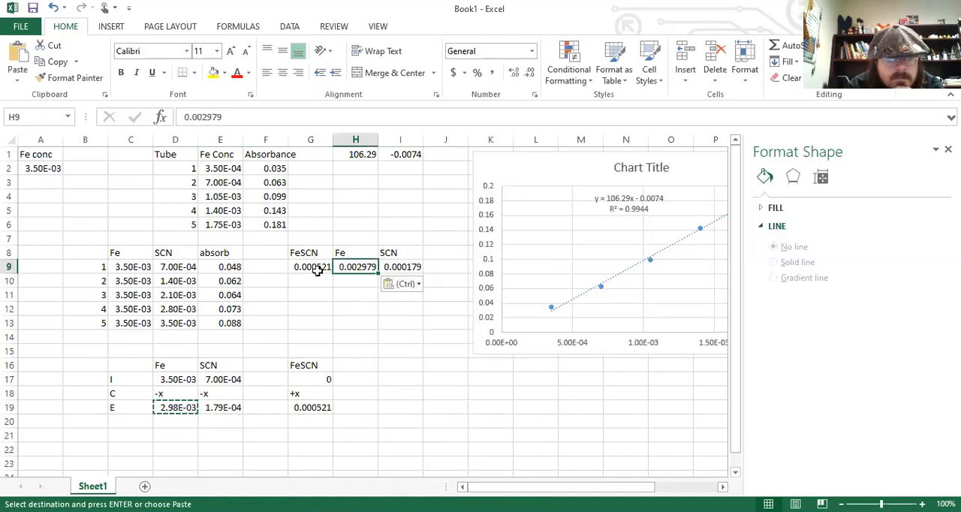
# Add the heading K in J8, beside the FeSCN, Fe and SCN equilibrium columns.
pyautogui.click(326, 272)
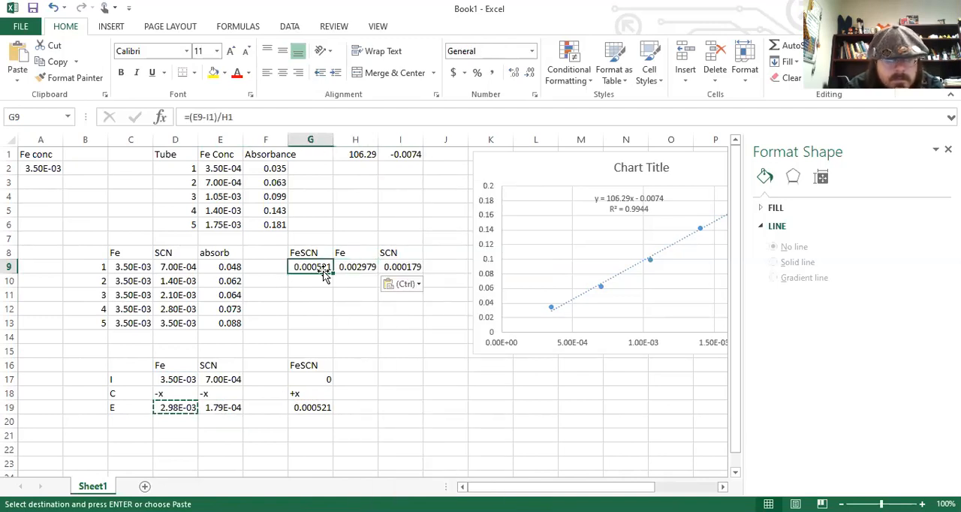
pyautogui.click(390, 268)
pyautogui.click(427, 267)
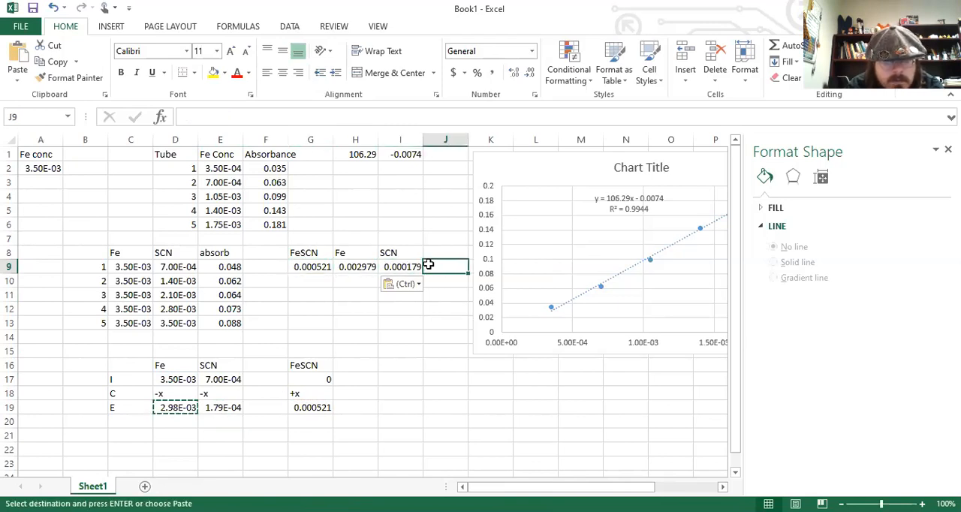
pyautogui.click(434, 253)
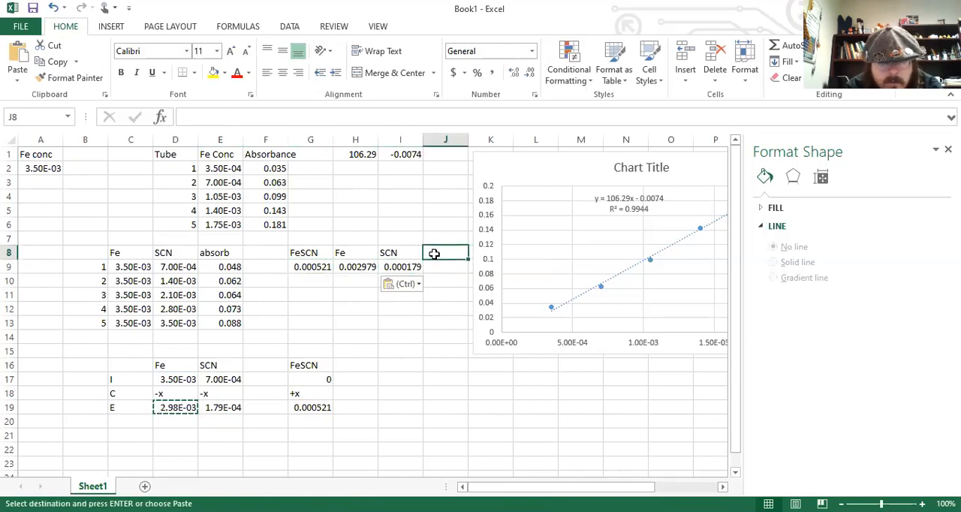
pyautogui.write('K')
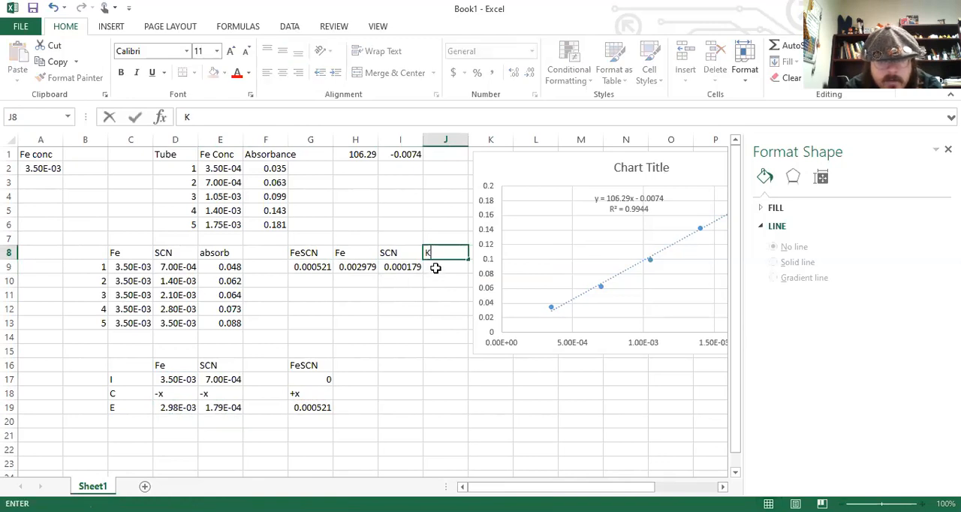
pyautogui.press('Return')
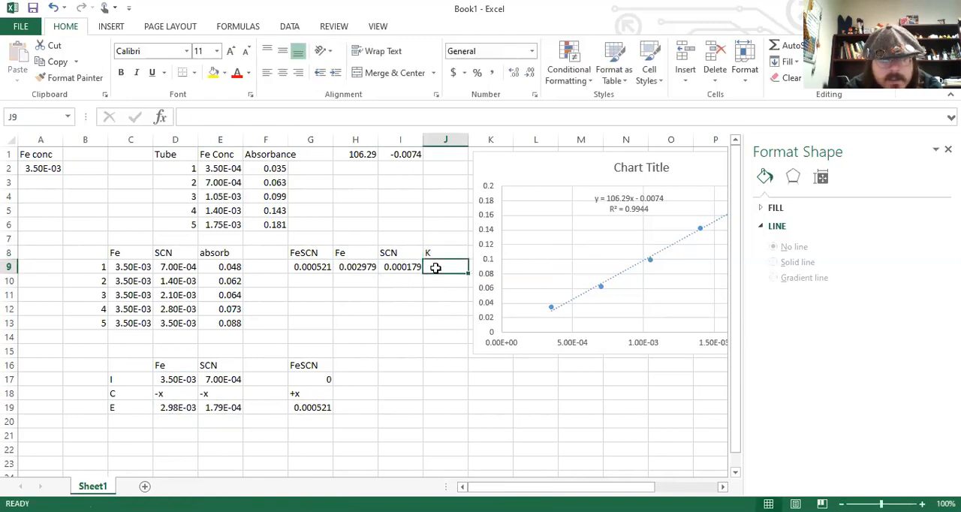
# Calculate the equilibrium constant for tube 1 in J9 with the formula =G9/H9/I9.
pyautogui.click(315, 363)
pyautogui.click(213, 365)
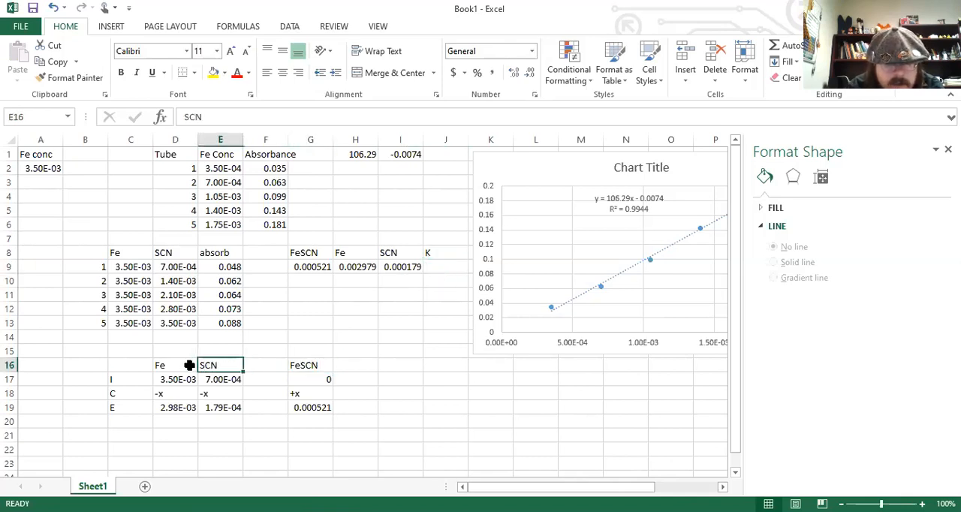
pyautogui.click(190, 365)
pyautogui.click(454, 266)
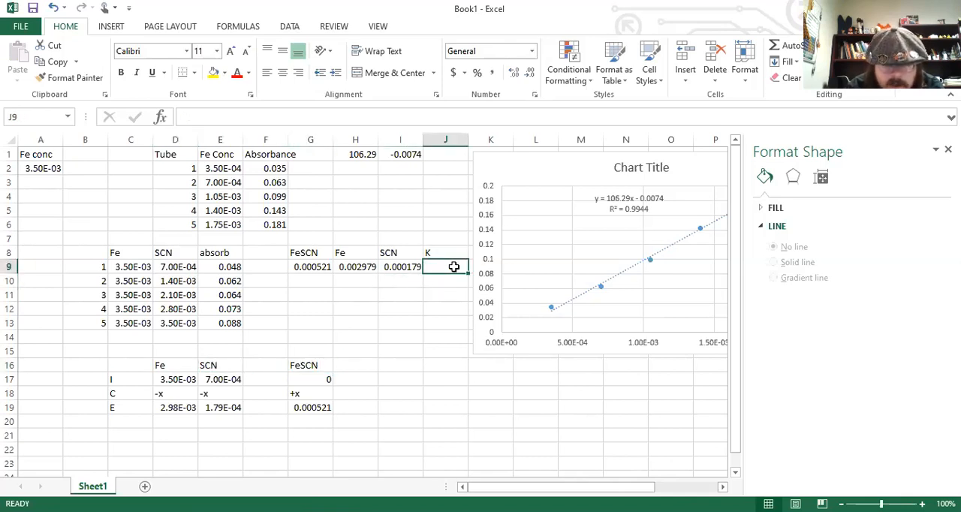
pyautogui.write('=')
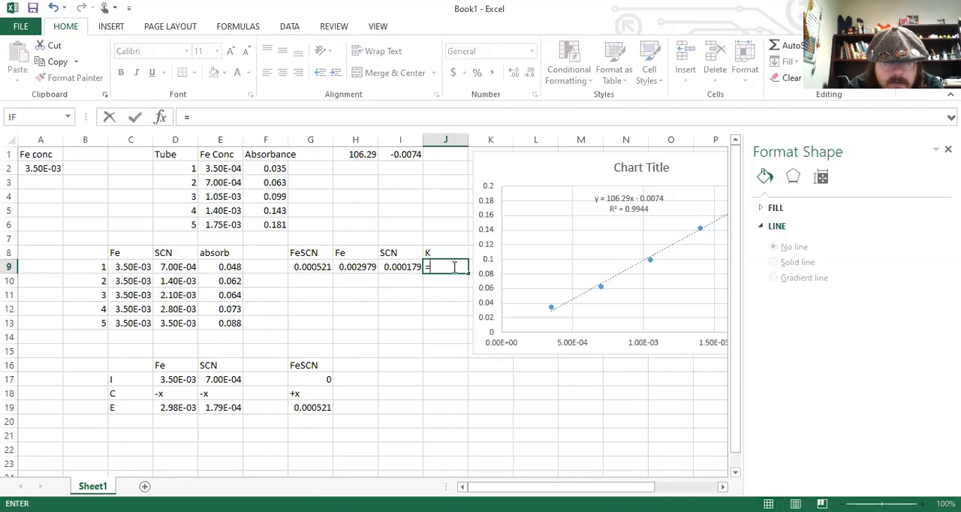
pyautogui.click(315, 267)
pyautogui.write('/')
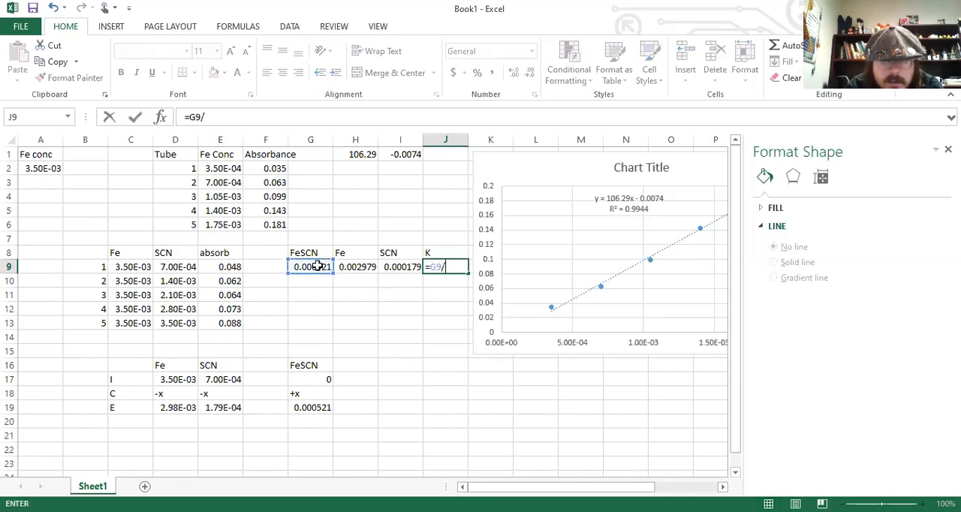
pyautogui.click(344, 267)
pyautogui.write('/')
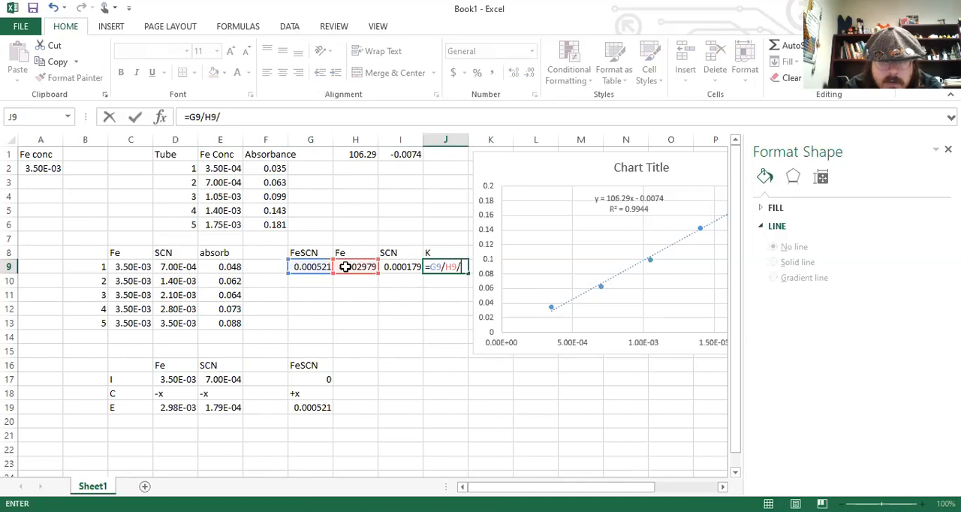
pyautogui.click(406, 268)
pyautogui.press('Return')
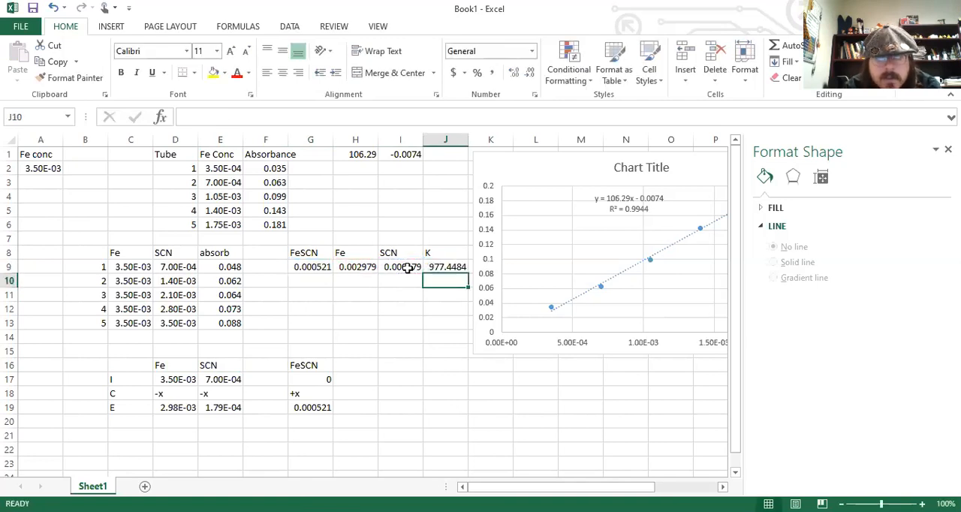
pyautogui.click(446, 267)
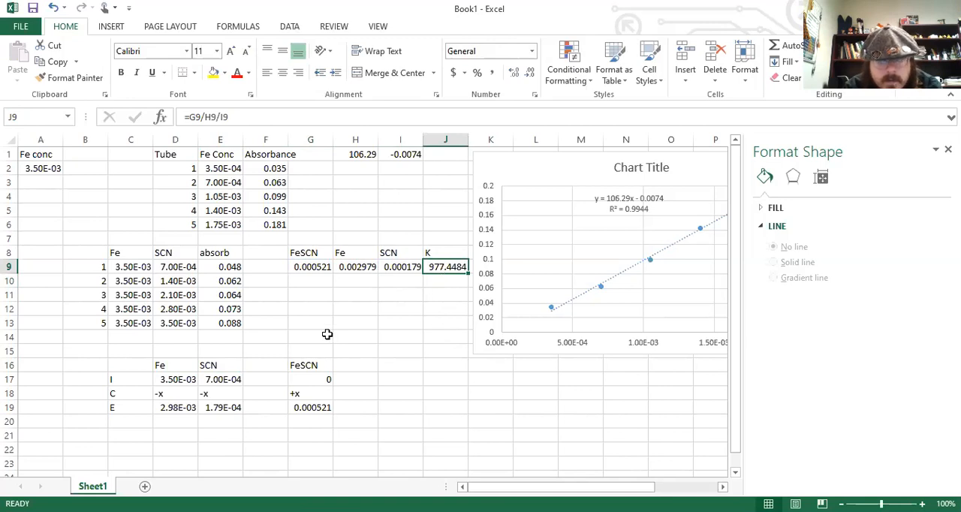
# Average the K column in J15 with the formula =average(J9:J13).
pyautogui.click(305, 280)
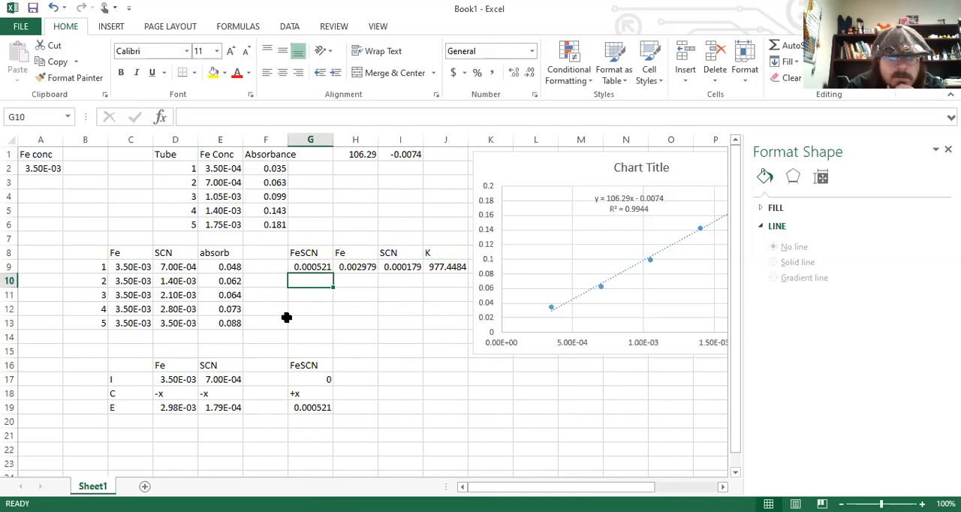
pyautogui.click(445, 364)
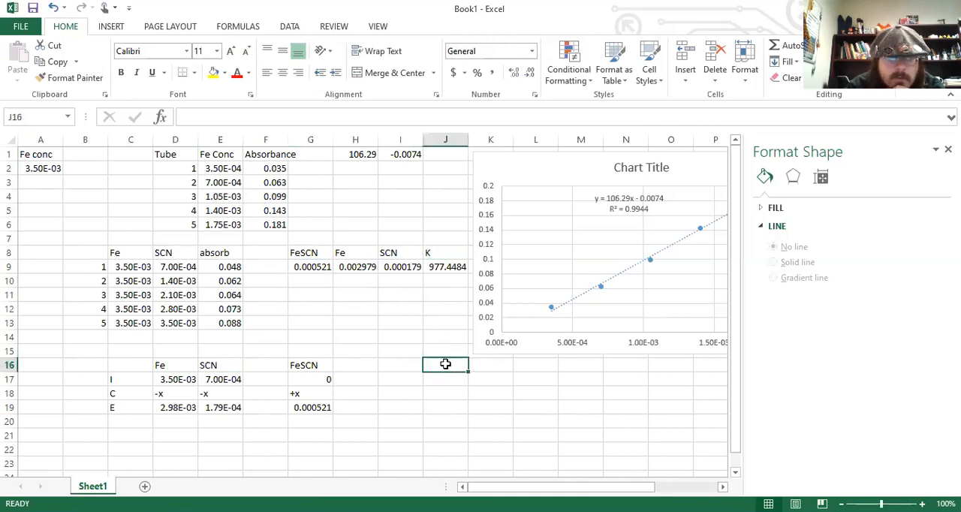
pyautogui.click(445, 267)
pyautogui.moveTo(431, 369); pyautogui.dragTo(437, 348)
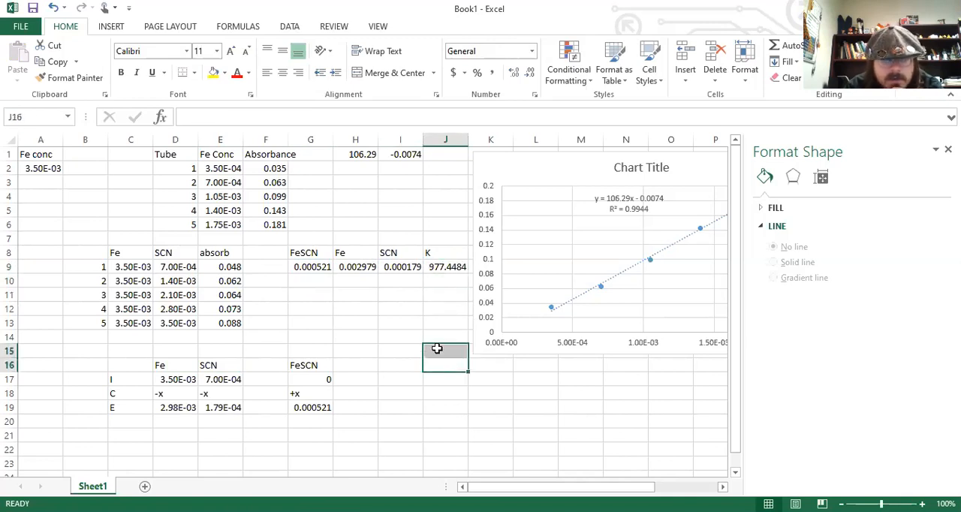
pyautogui.click(437, 348)
pyautogui.write('=')
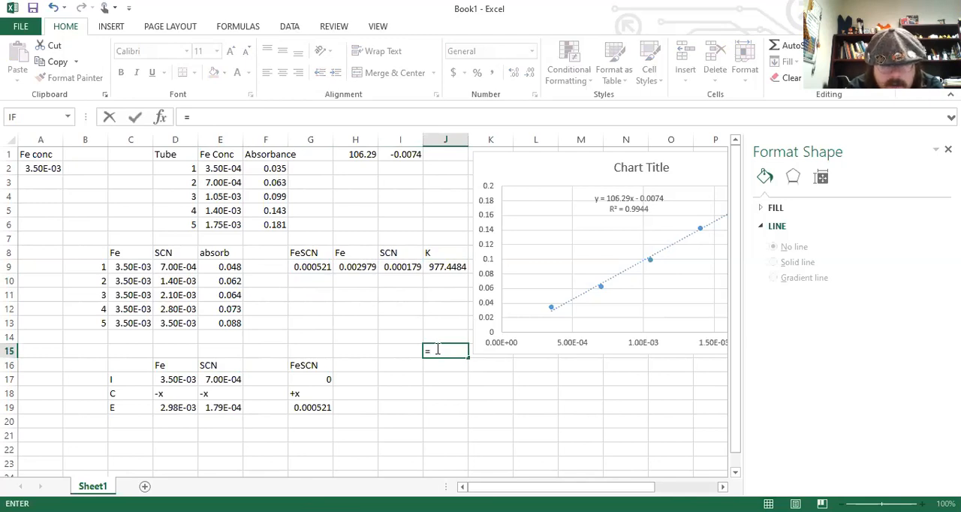
pyautogui.write('average(')
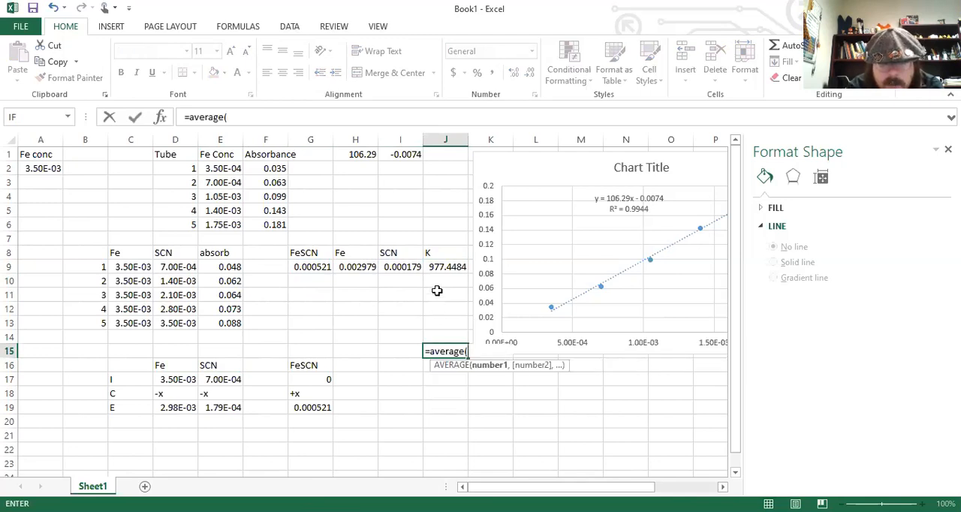
pyautogui.click(443, 269)
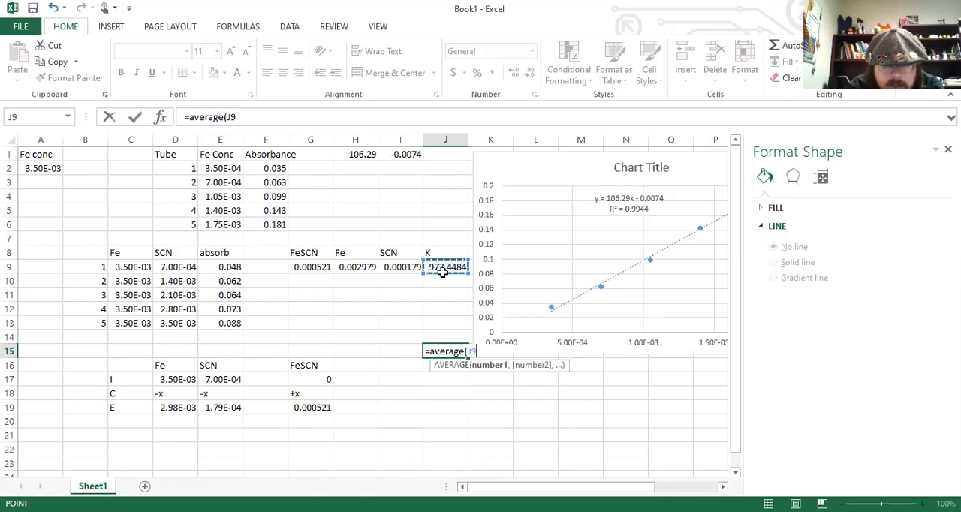
pyautogui.moveTo(443, 272); pyautogui.dragTo(443, 324)
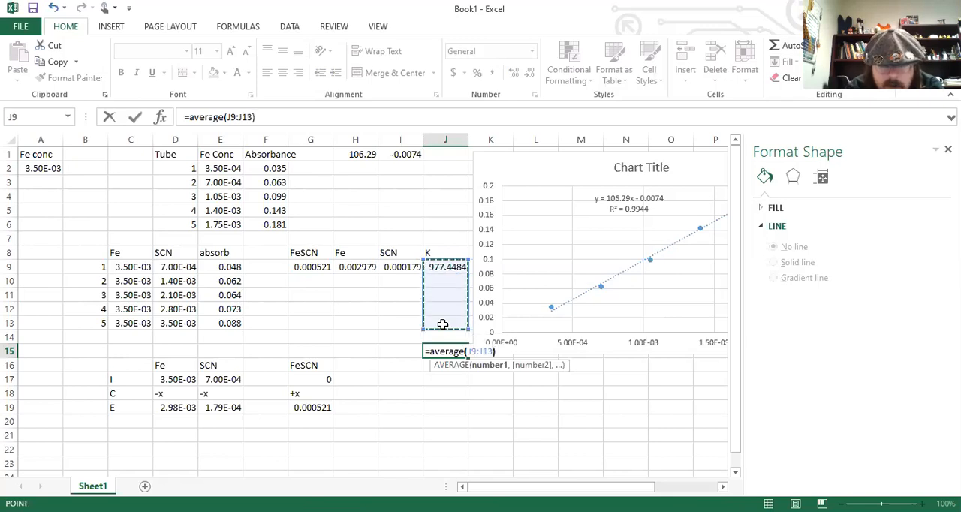
pyautogui.press('Return')
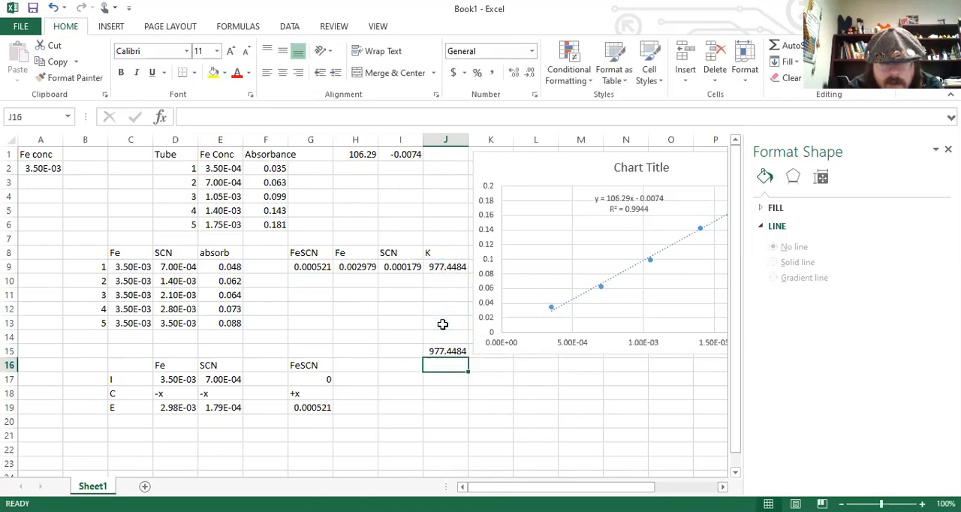
# Enter the sample K values 850, 895 and 980 in J10 through J12 to test the average formula.
pyautogui.click(438, 278)
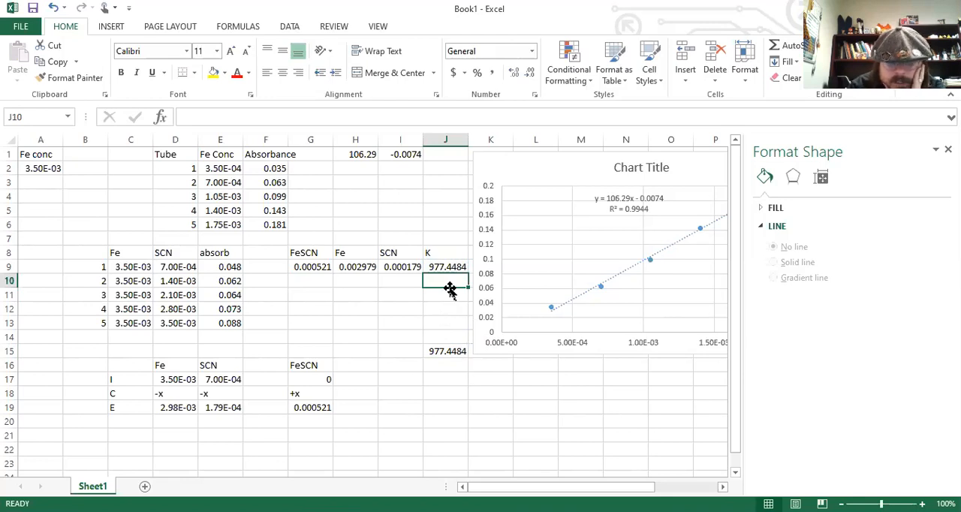
pyautogui.write('850')
pyautogui.press('Return')
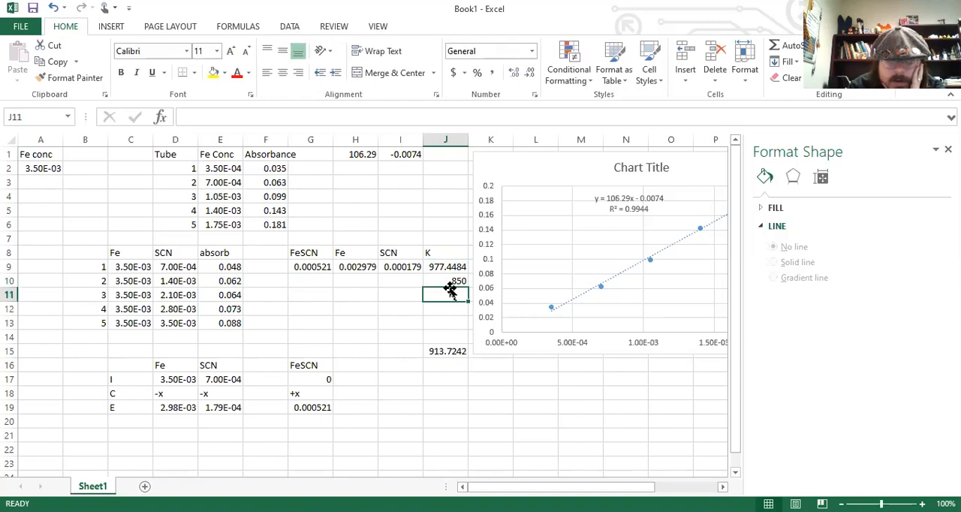
pyautogui.write('895')
pyautogui.press('Return')
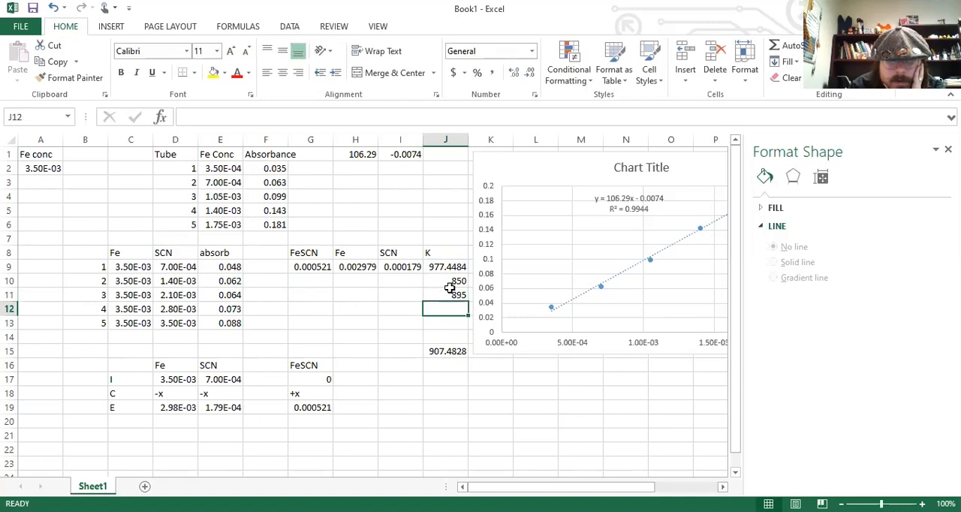
pyautogui.write('980')
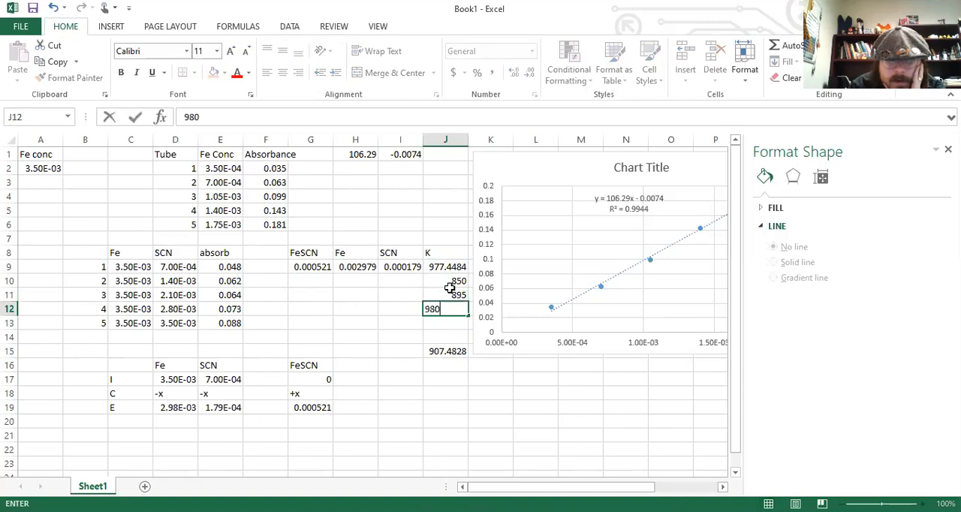
pyautogui.press('Return')
# Clear the sample K values from J10 through J12 and return to the SCN value in I9.
pyautogui.press('Up')
pyautogui.press('Up')
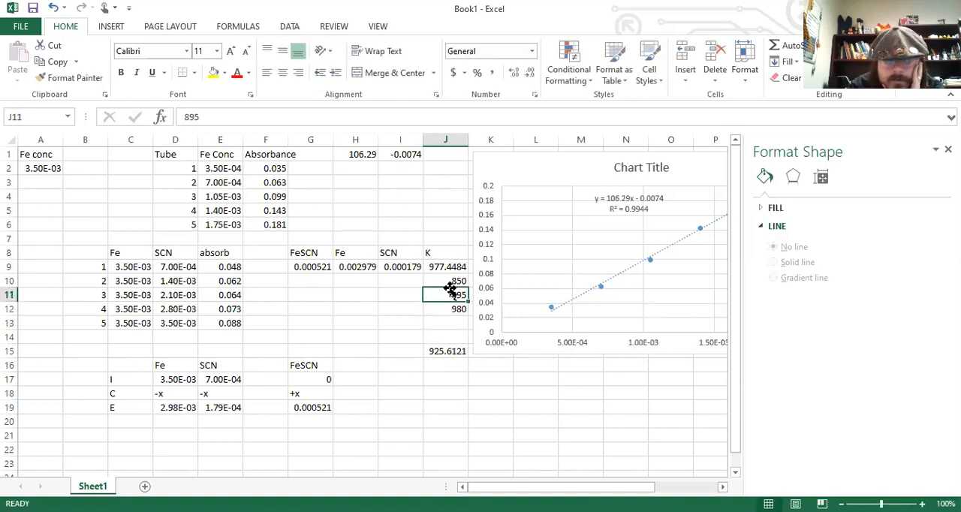
pyautogui.press('Up')
pyautogui.press('Delete')
pyautogui.press('Down')
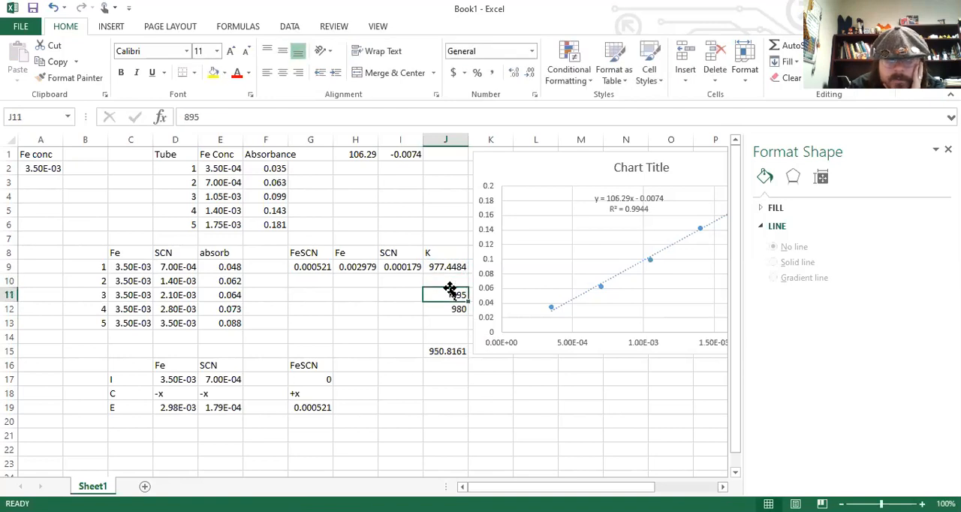
pyautogui.press('Delete')
pyautogui.press('Down')
pyautogui.press('Delete')
pyautogui.press('Left')
pyautogui.press('Left')
pyautogui.press('Up')
pyautogui.press('Up')
pyautogui.press('Up')
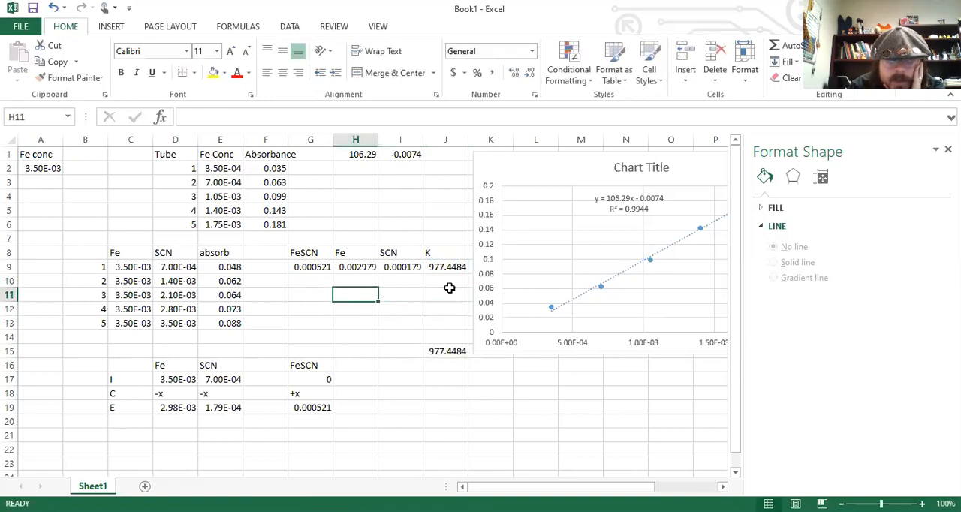
pyautogui.press('Right')
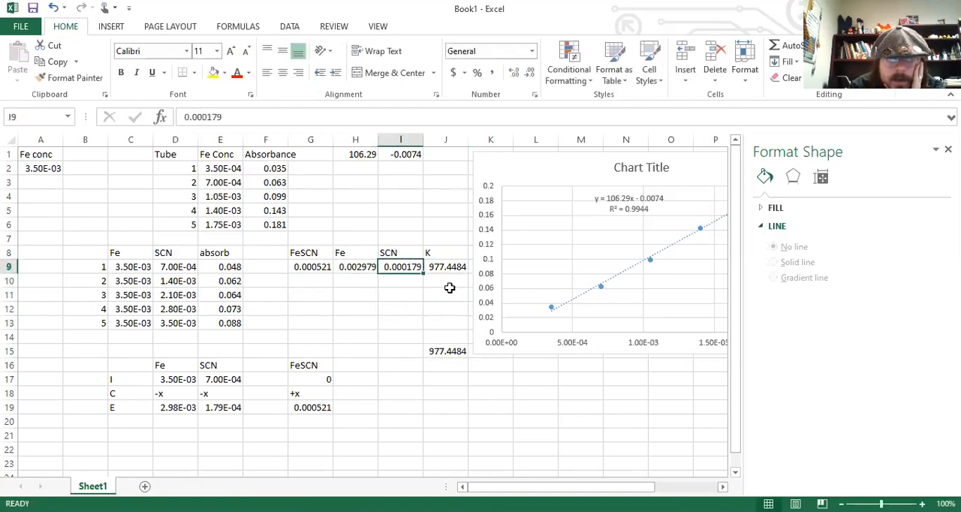
# Review the tube 1 equilibrium results in row 9, including the FeSCN formula in G9 and the Fe and SCN values.
pyautogui.press('Left')
pyautogui.press('Left')
pyautogui.press('Right')
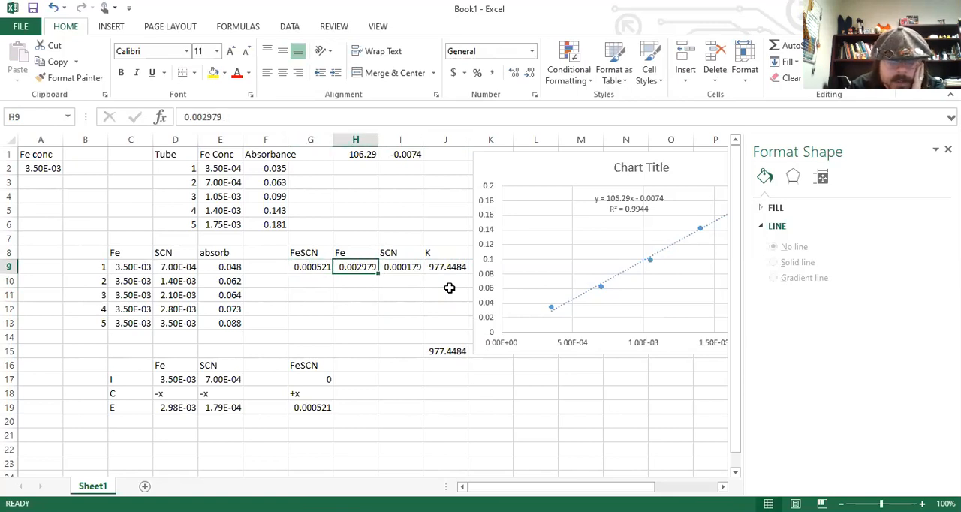
pyautogui.press('Right')
pyautogui.press('Left')
pyautogui.press('Left')
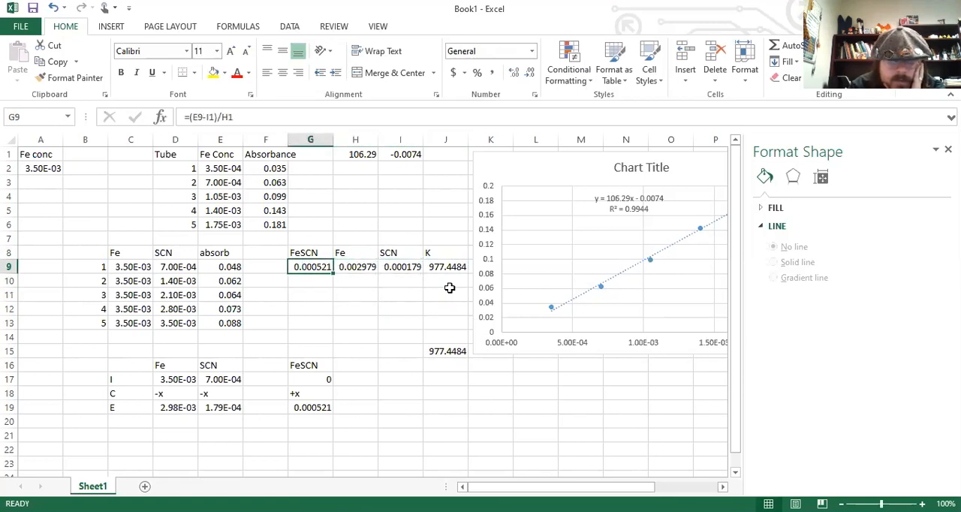
pyautogui.press('Down')
pyautogui.press('Down')
pyautogui.press('Down')
pyautogui.press('Down')
pyautogui.press('Down')
pyautogui.press('Up')
pyautogui.press('Up')
pyautogui.press('Up')
pyautogui.press('Up')
pyautogui.press('Up')
pyautogui.press('Up')
pyautogui.press('Right')
pyautogui.press('Down')
pyautogui.press('Right')
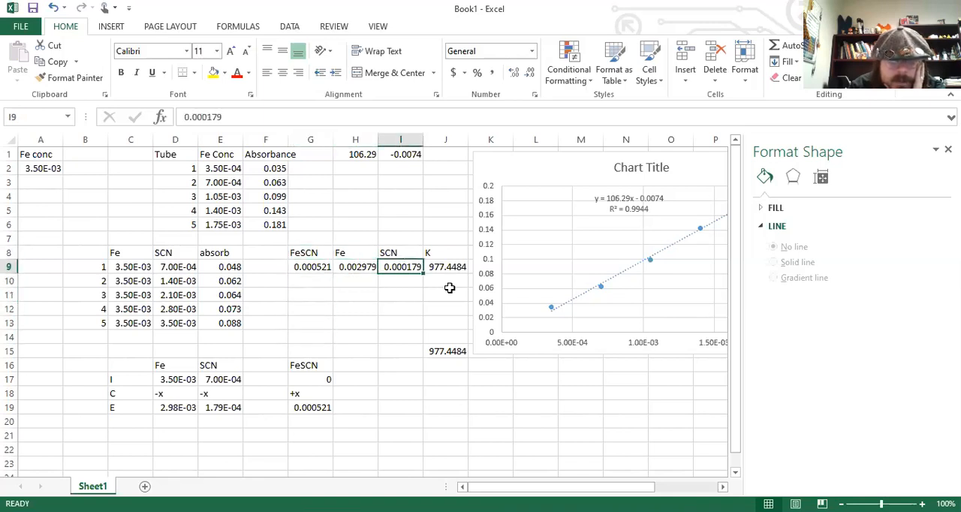
pyautogui.press('Left')
pyautogui.press('Left')
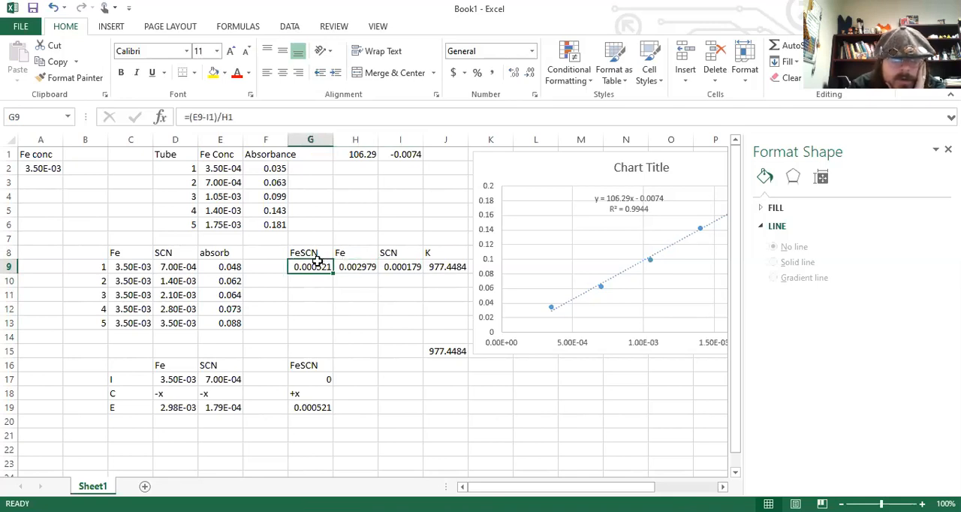
pyautogui.moveTo(318, 267); pyautogui.dragTo(469, 272)
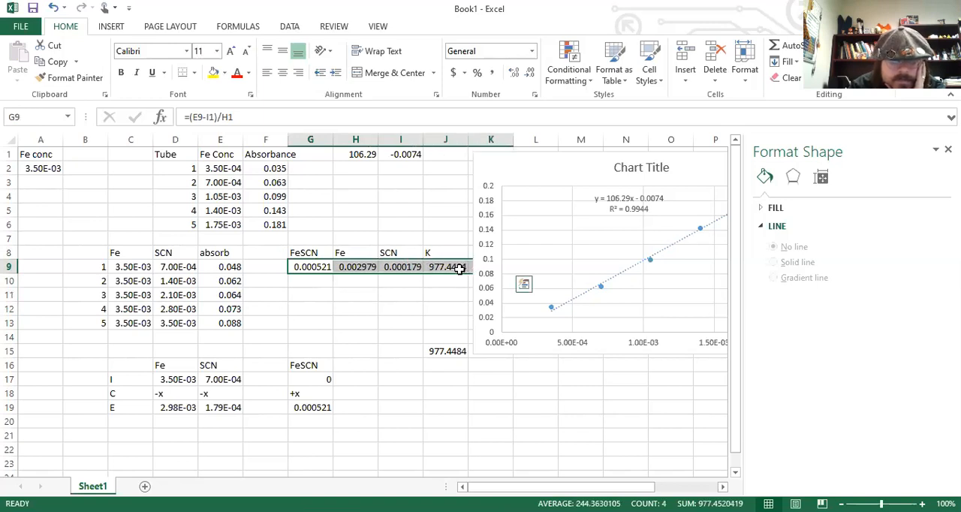
# Inspect which cells the K formula in J9 refers to, keeping it as =G9/H9/I9.
pyautogui.click(459, 269)
pyautogui.write('=G9/H9/I9')
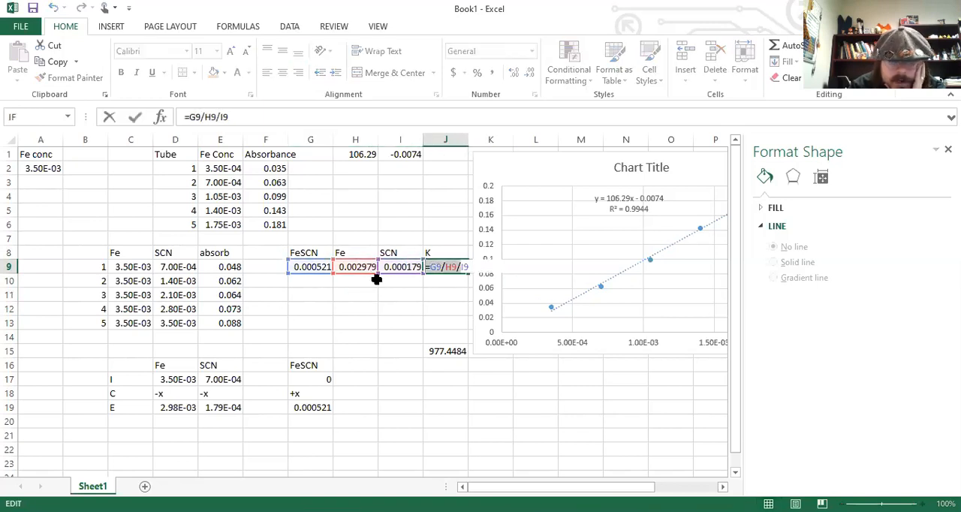
pyautogui.press('Return')
# Try filling the tube 1 formulas in G9:J9 down through row 13, and clear the copies from G10:J13.
pyautogui.moveTo(308, 266); pyautogui.dragTo(466, 324)
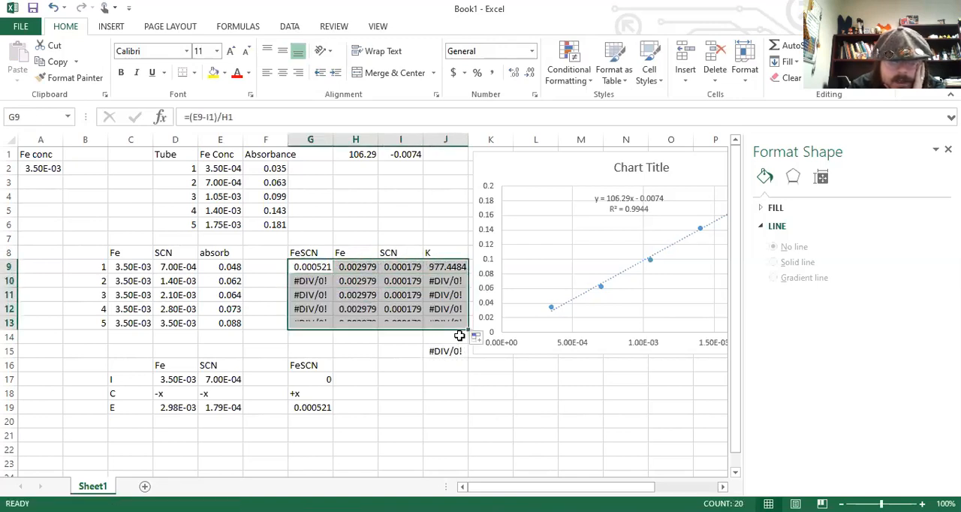
pyautogui.click(449, 286)
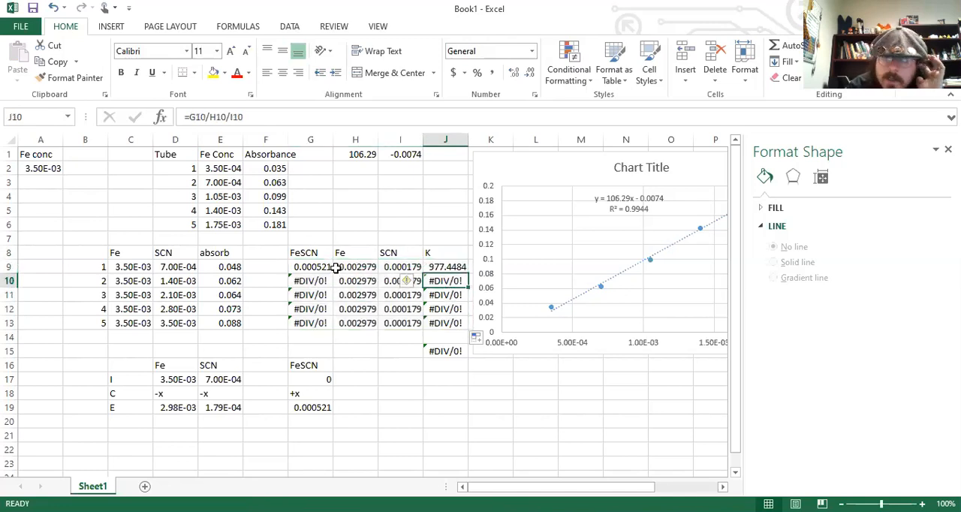
pyautogui.moveTo(325, 281); pyautogui.dragTo(439, 319)
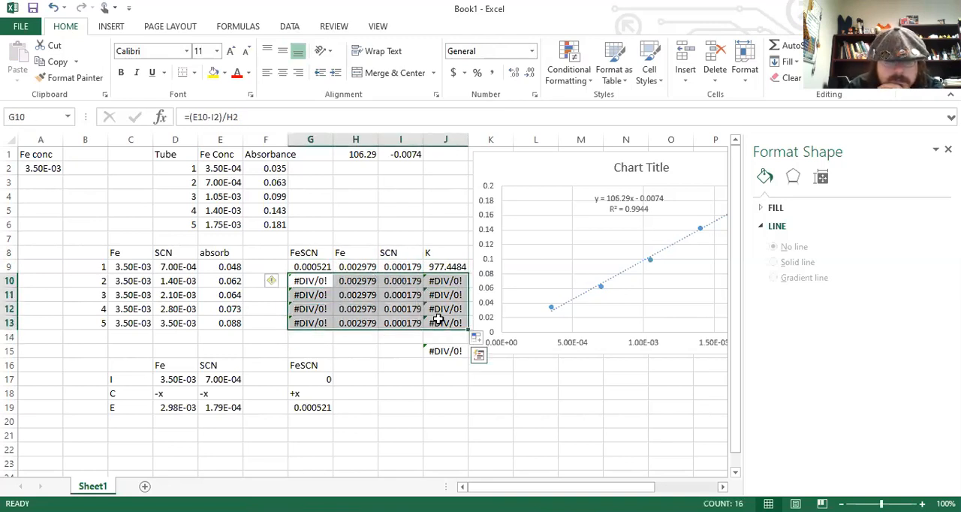
pyautogui.press('Delete')
pyautogui.click(425, 318)
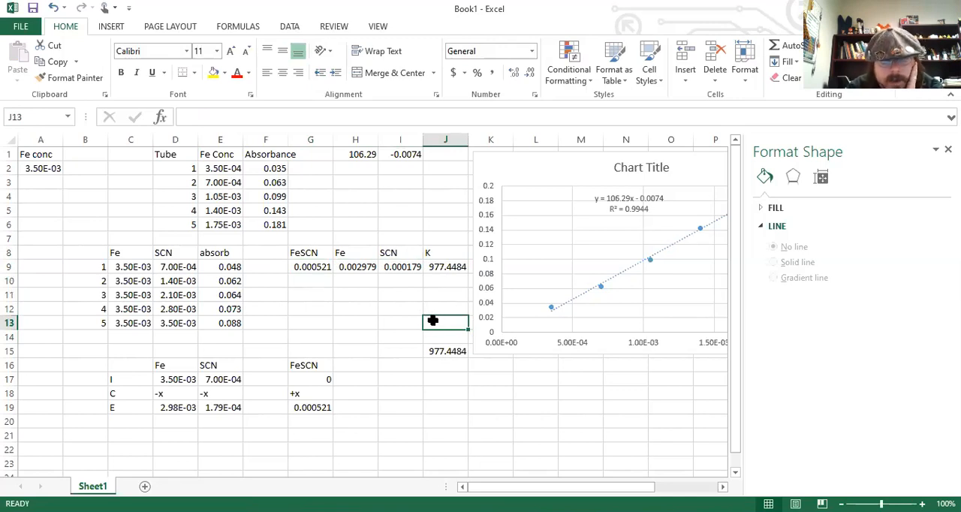
# Examine the FeSCN formula in G9 and the initial Fe and SCN concentrations for tube 1 in C9:D9.
pyautogui.click(339, 280)
pyautogui.click(316, 279)
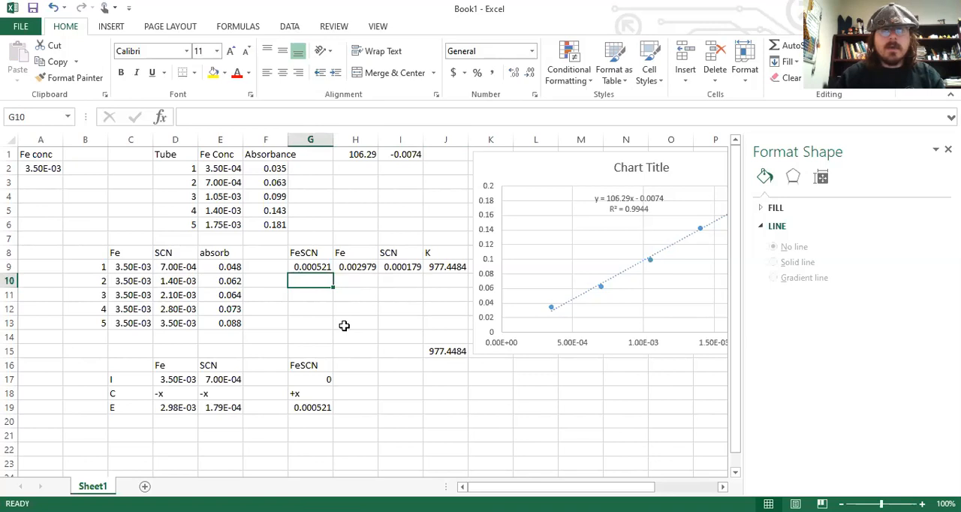
pyautogui.click(307, 268)
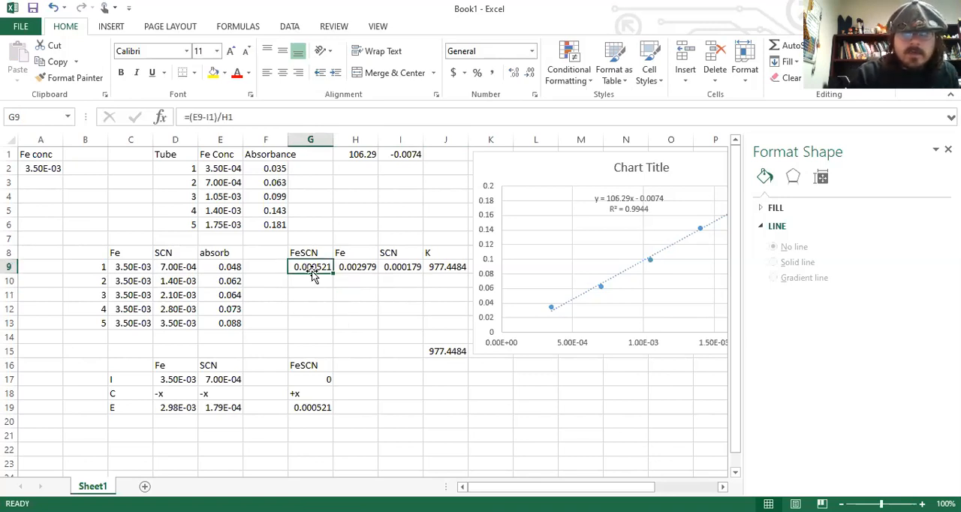
pyautogui.moveTo(135, 266); pyautogui.dragTo(185, 267)
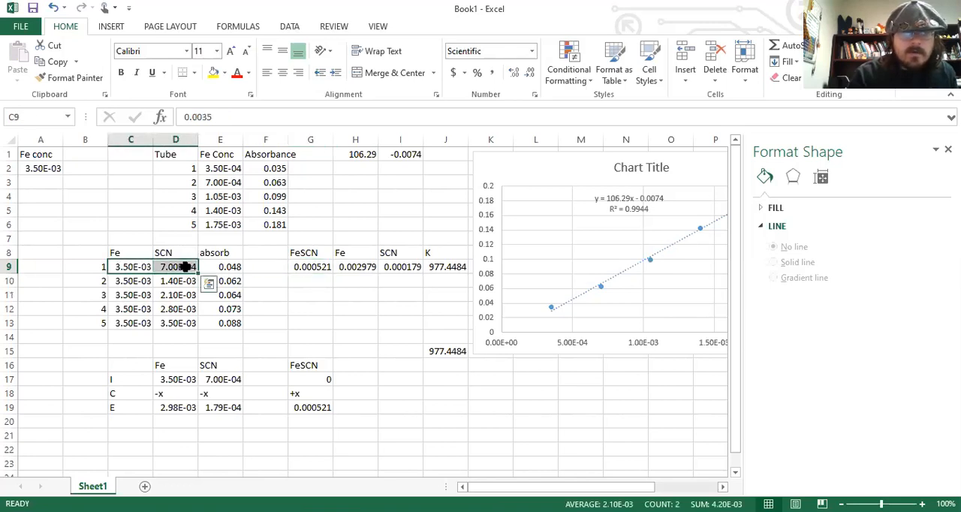
pyautogui.click(35, 227)
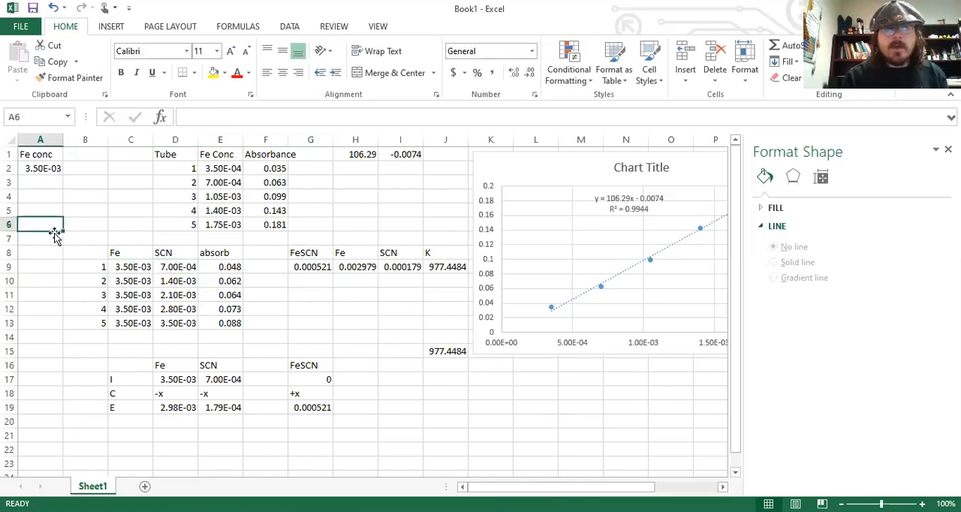
pyautogui.moveTo(142, 275); pyautogui.dragTo(168, 270)
pyautogui.click(143, 269)
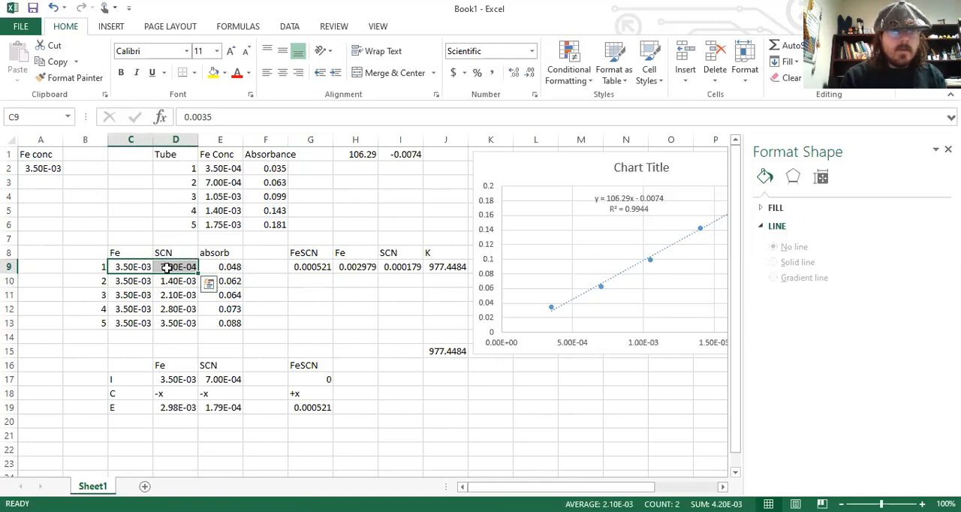